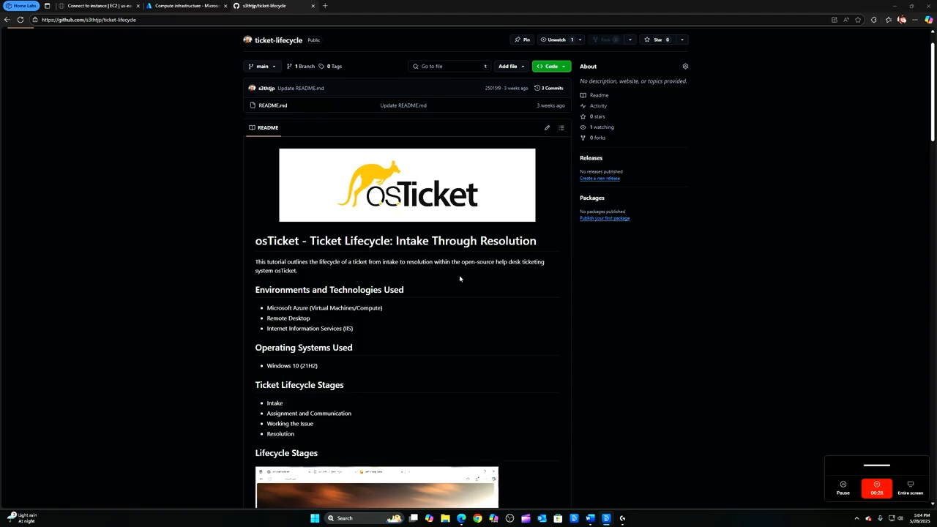
# Switch to the Azure 'Compute infrastructure' tab showing the virtual machines list
pyautogui.click(180, 8)
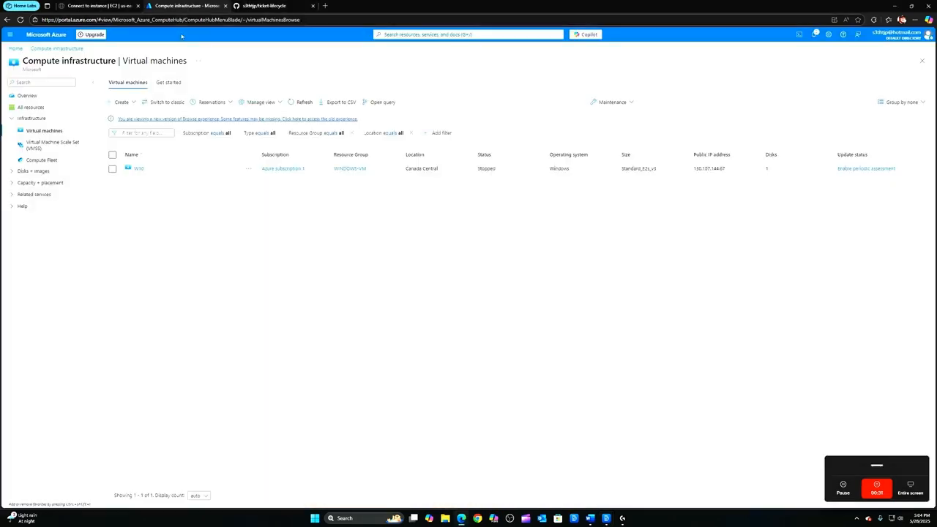
# Select the stopped W10 virtual machine and start it, confirming with Yes
pyautogui.click(112, 170)
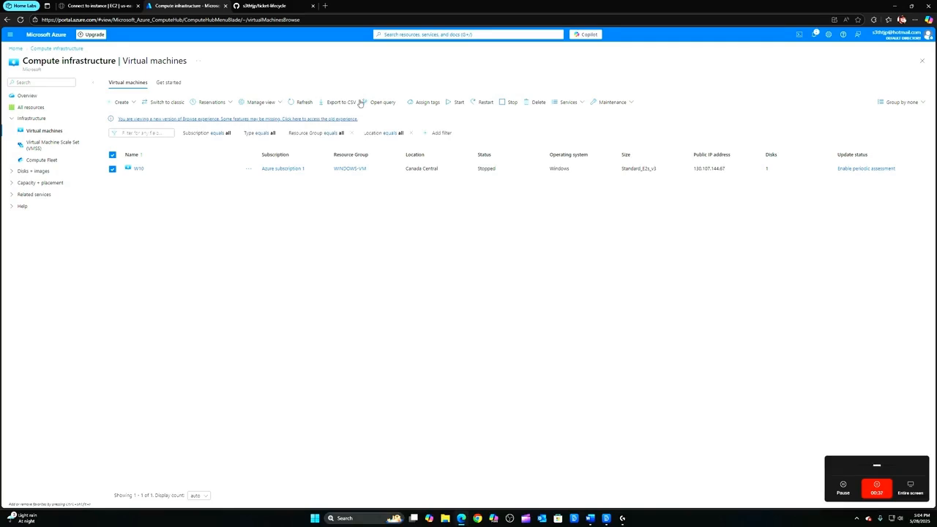
pyautogui.click(456, 103)
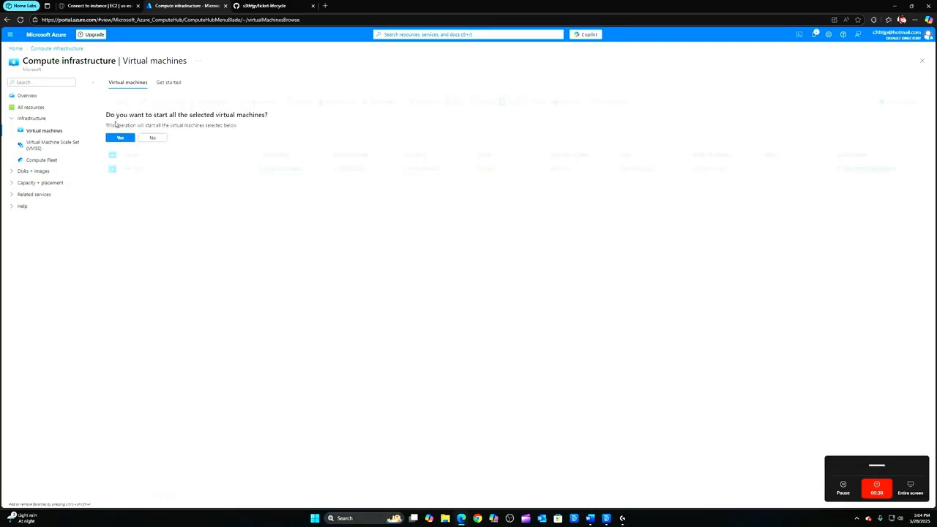
pyautogui.click(119, 138)
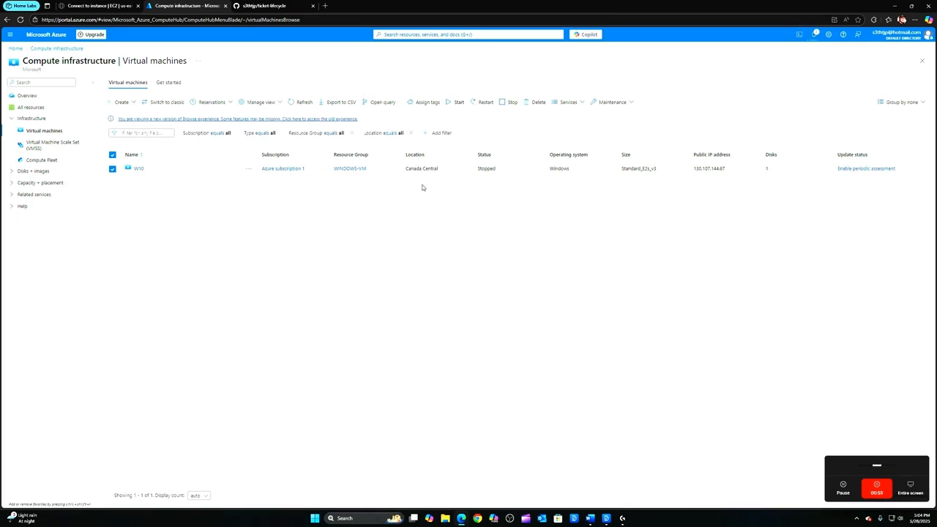
pyautogui.doubleClick(495, 170)
pyautogui.click(305, 242)
pyautogui.click(381, 518)
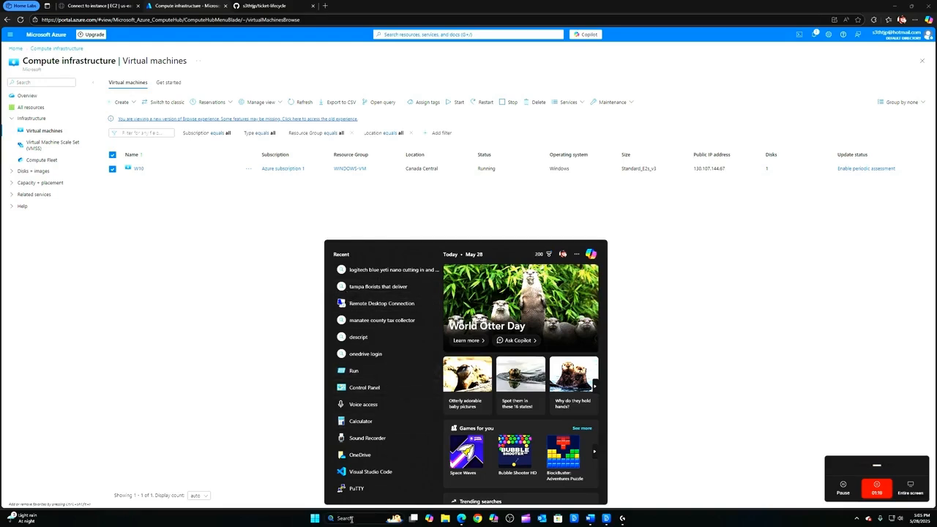
# Find and launch Remote Desktop Connection from Windows search
pyautogui.write('re.pt')
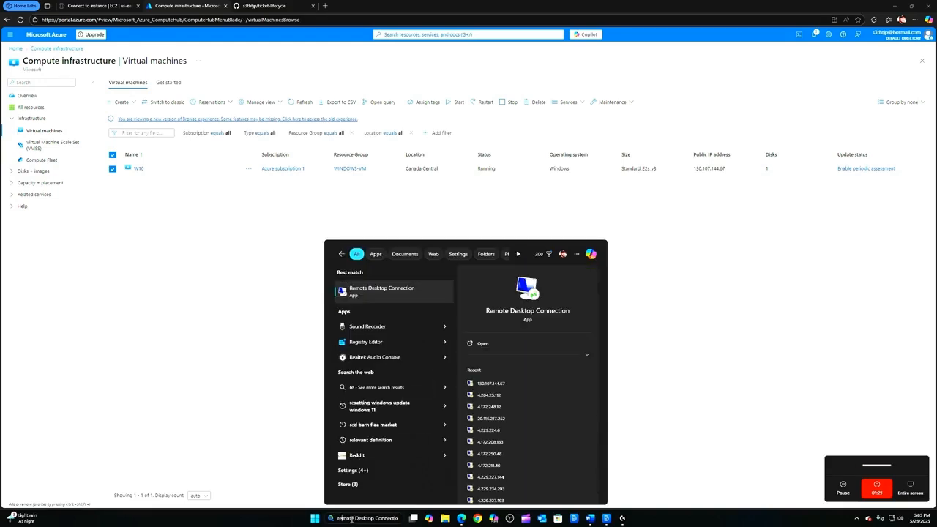
pyautogui.press('BackSpace')
pyautogui.press('BackSpace')
pyautogui.press('BackSpace')
pyautogui.write('mote deskt')
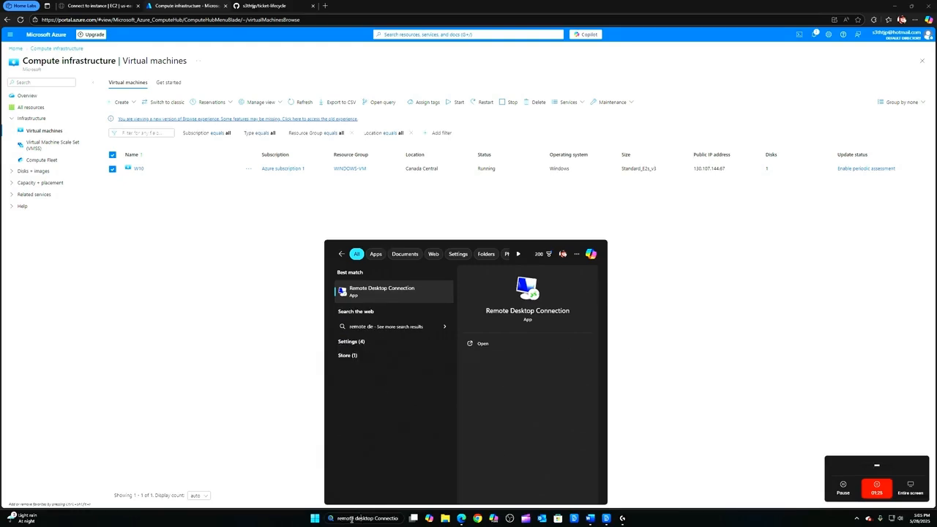
pyautogui.write('op connecti')
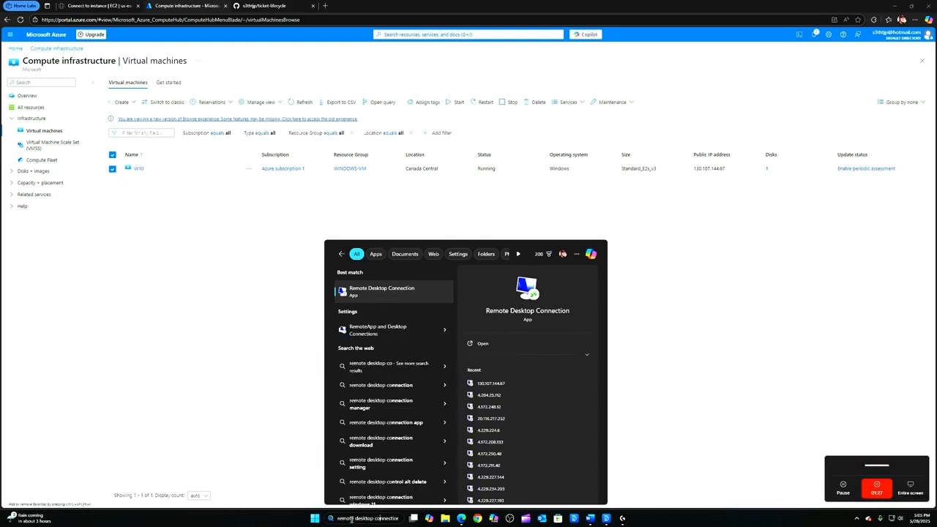
pyautogui.write('on')
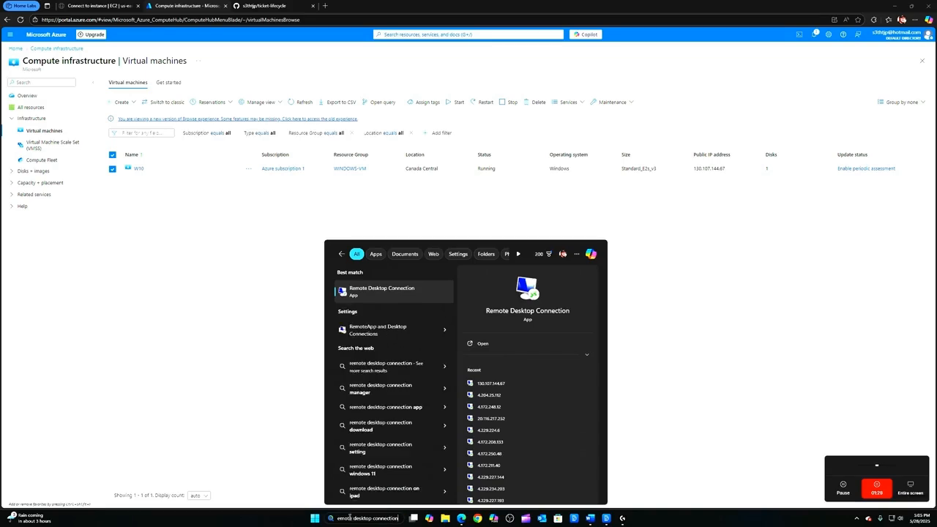
pyautogui.click(370, 296)
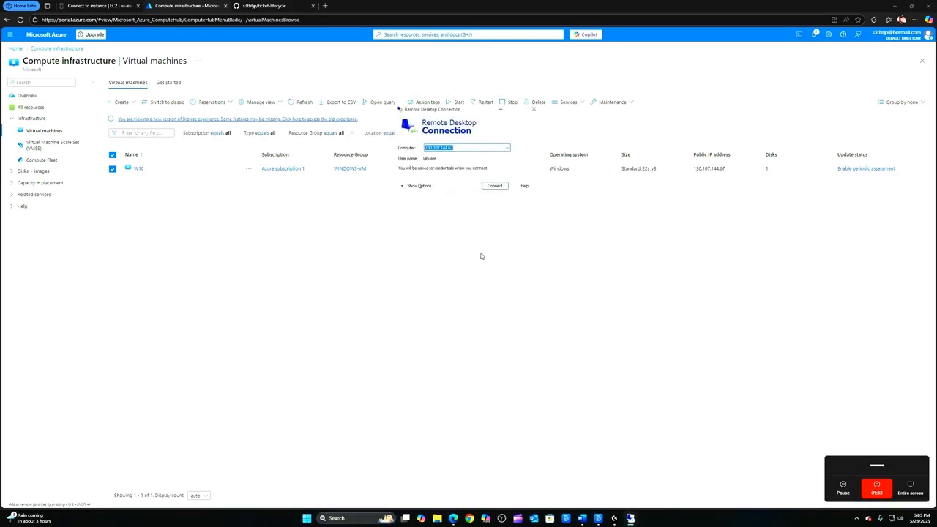
# Connect to 130.107.144.67 with the account password, accepting the certificate warning
pyautogui.click(488, 184)
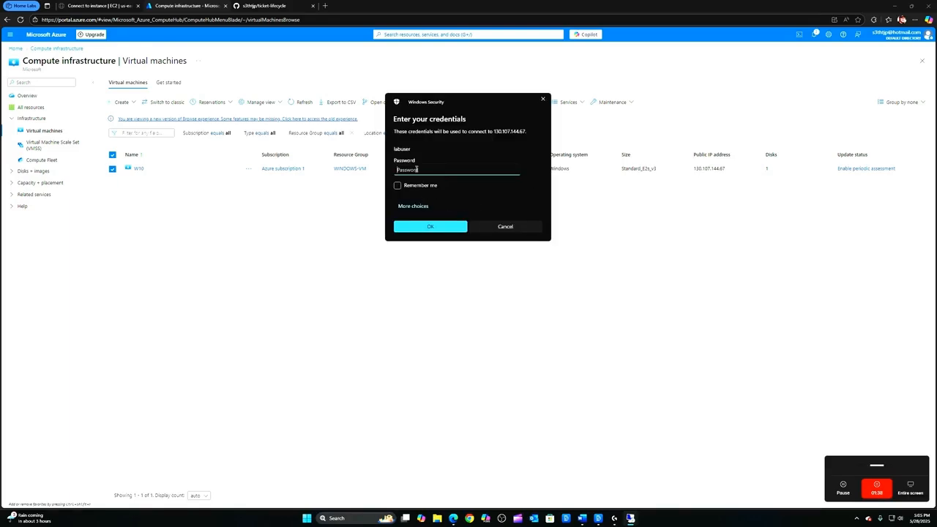
pyautogui.write('••••••••••••')
pyautogui.click(407, 223)
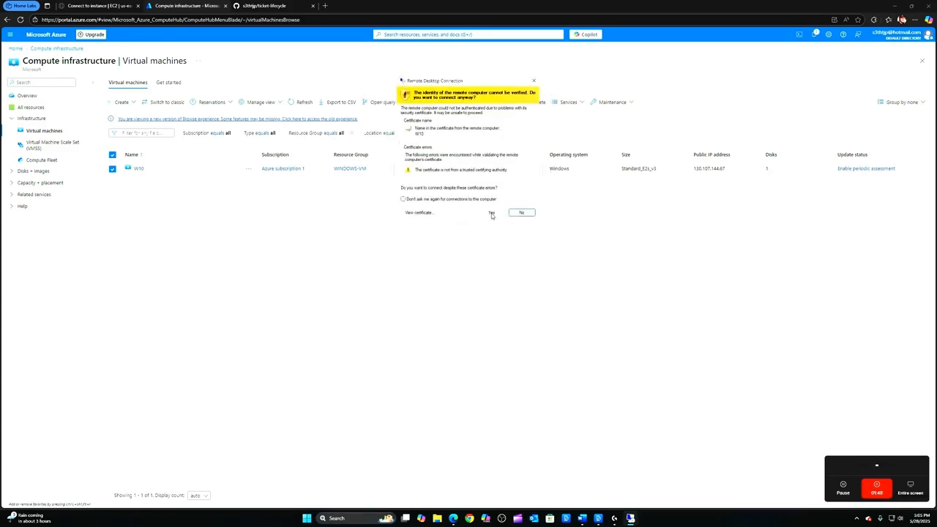
pyautogui.click(491, 213)
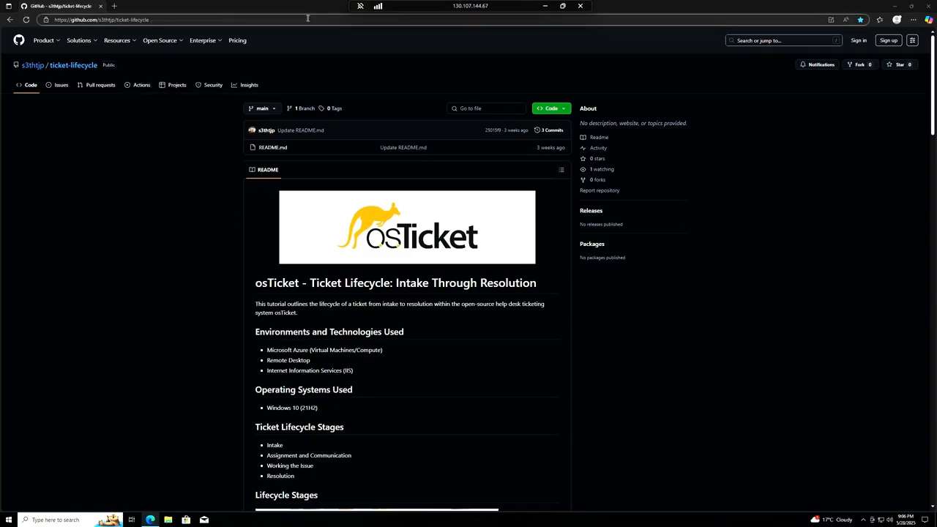
# Open the osTicket Agent Login bookmark in a new tab alongside the Support Center
pyautogui.click(114, 6)
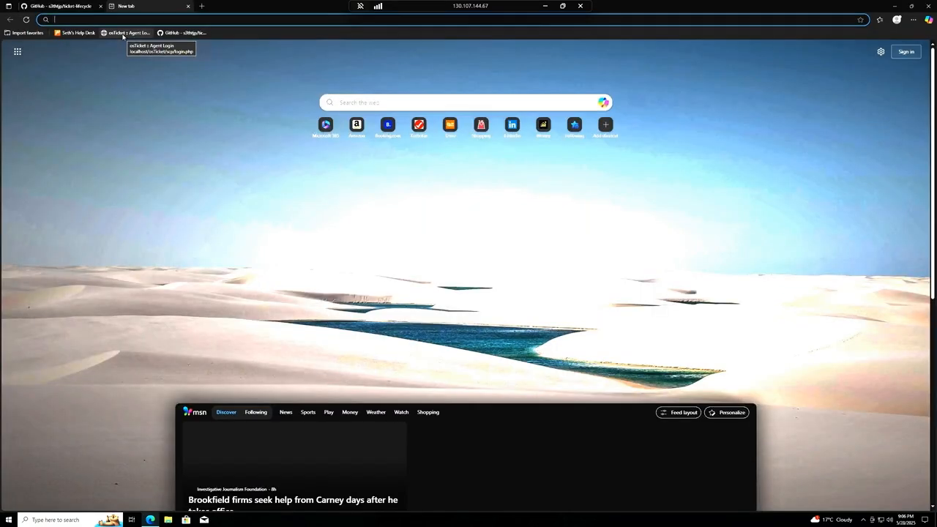
pyautogui.click(114, 34)
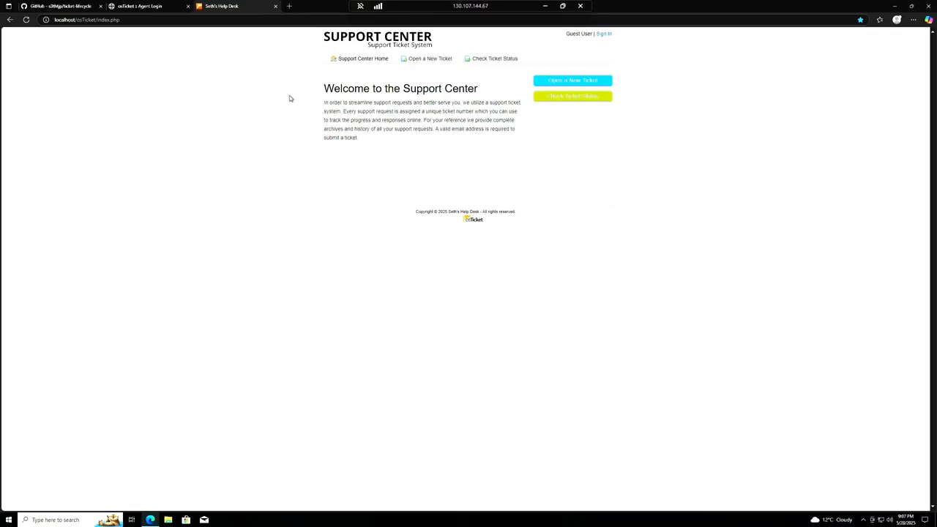
pyautogui.click(147, 6)
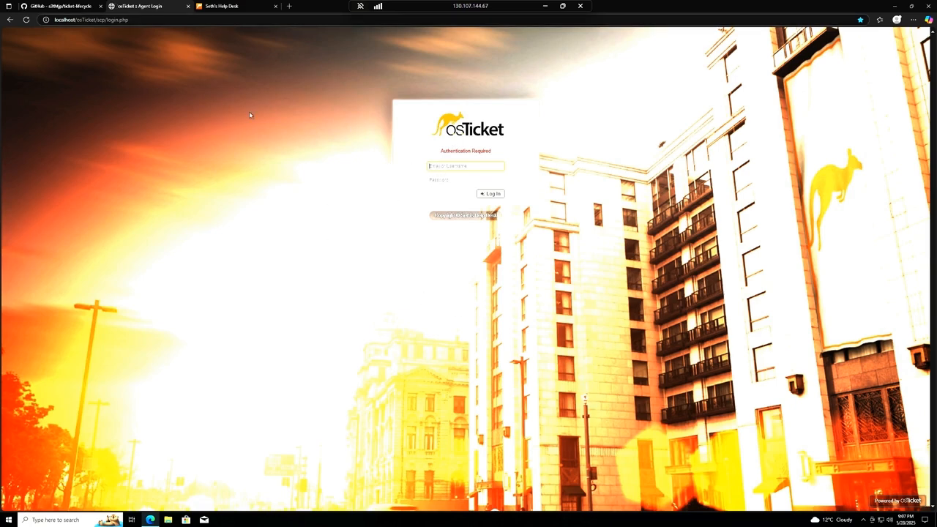
# Log in to the osTicket agent panel with the agent username and password
pyautogui.click(221, 5)
pyautogui.click(71, 5)
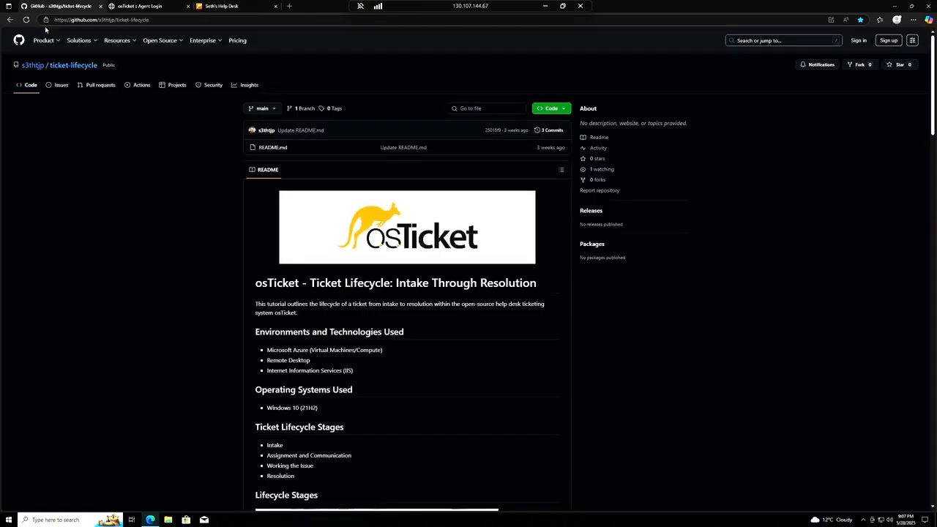
pyautogui.scroll(-10, 48, 32)
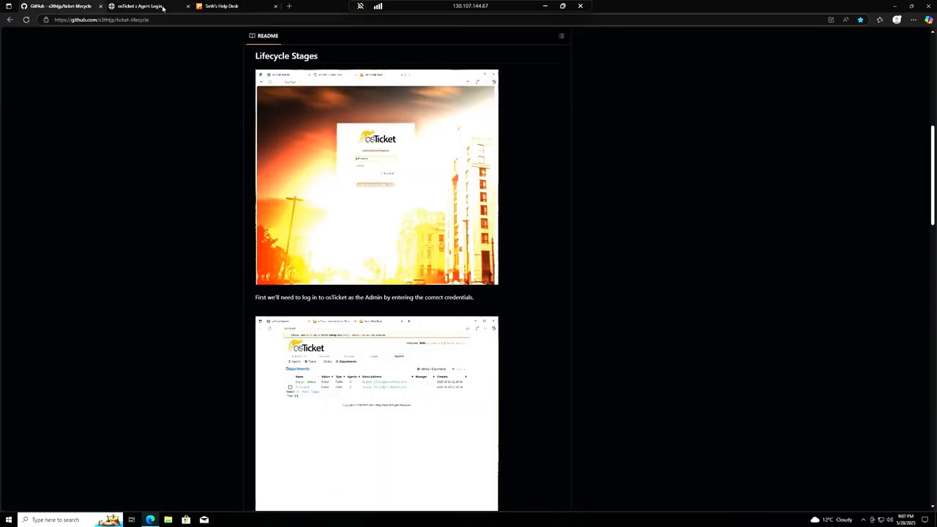
pyautogui.click(139, 6)
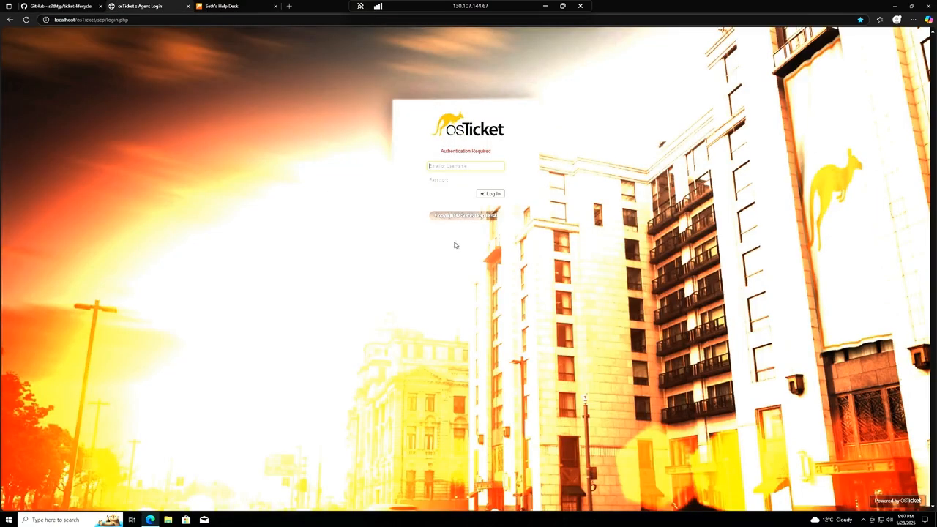
pyautogui.click(449, 170)
pyautogui.write('seth')
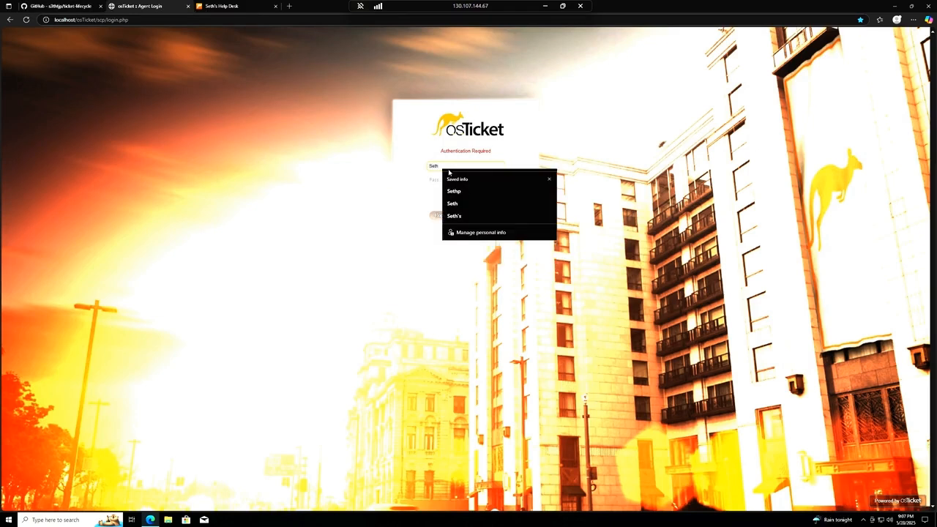
pyautogui.write('p')
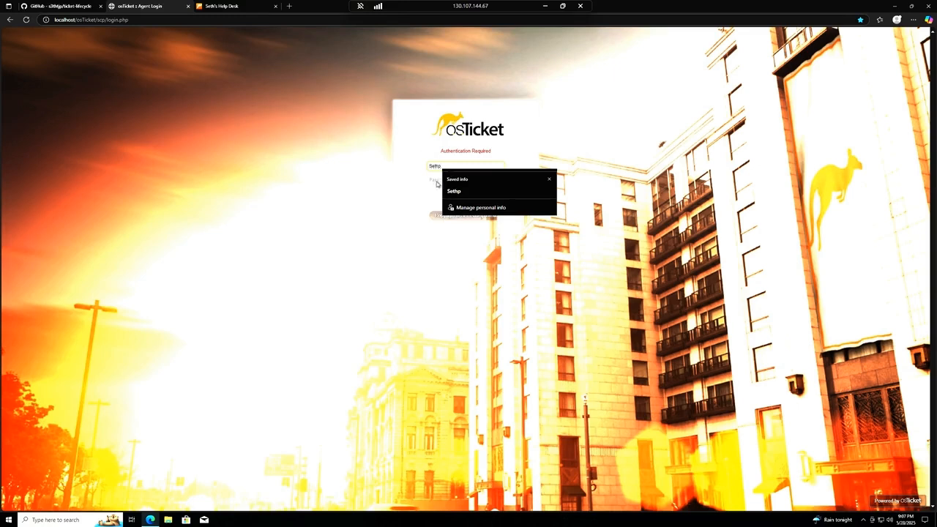
pyautogui.click(437, 181)
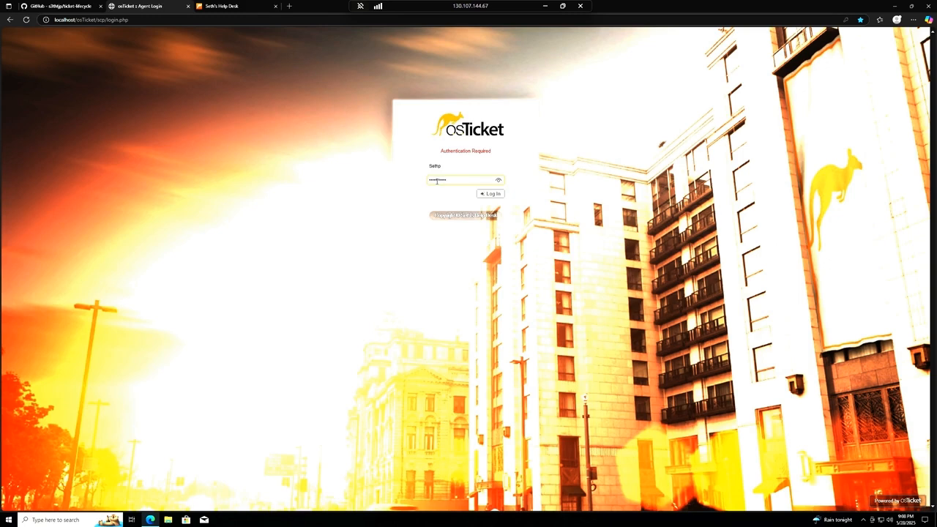
pyautogui.click(487, 194)
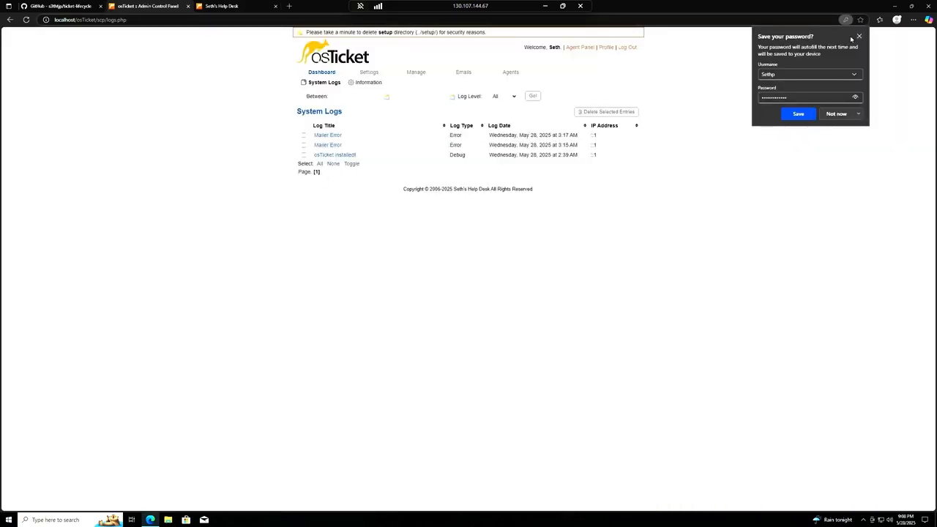
# Dismiss the save-password prompt and scroll the README to the Maintenance department deletion steps
pyautogui.click(858, 38)
pyautogui.click(64, 7)
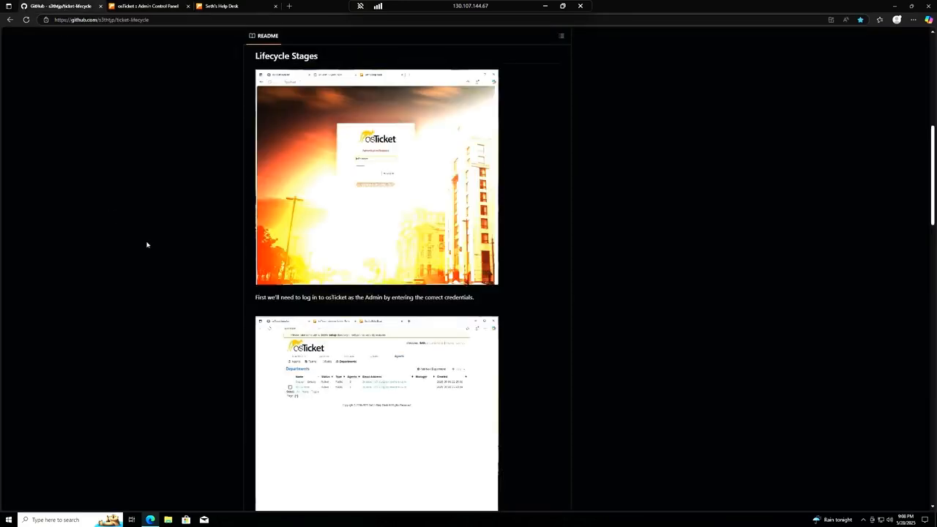
pyautogui.scroll(-3, 329, 316)
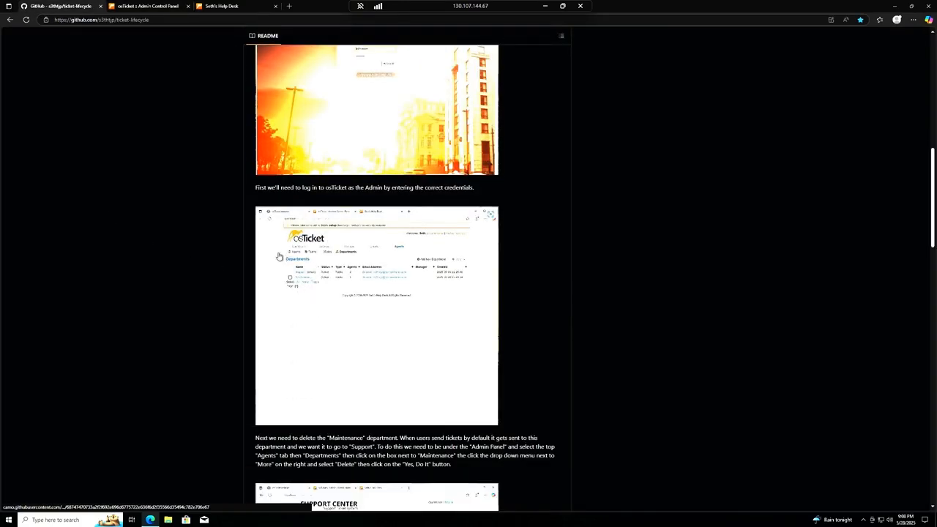
pyautogui.scroll(-4, 279, 256)
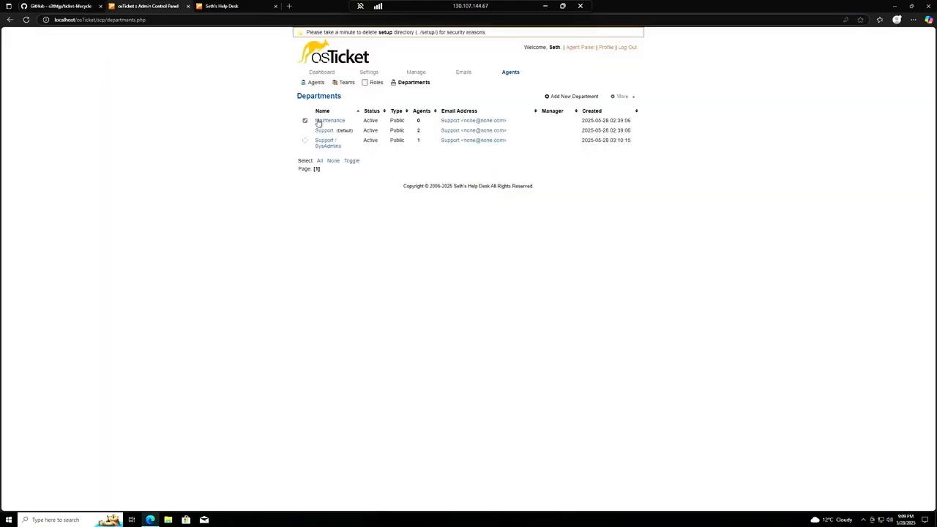
# Delete the ticked Maintenance department via More > Delete, confirming 'Yes, Do it!'
pyautogui.click(622, 96)
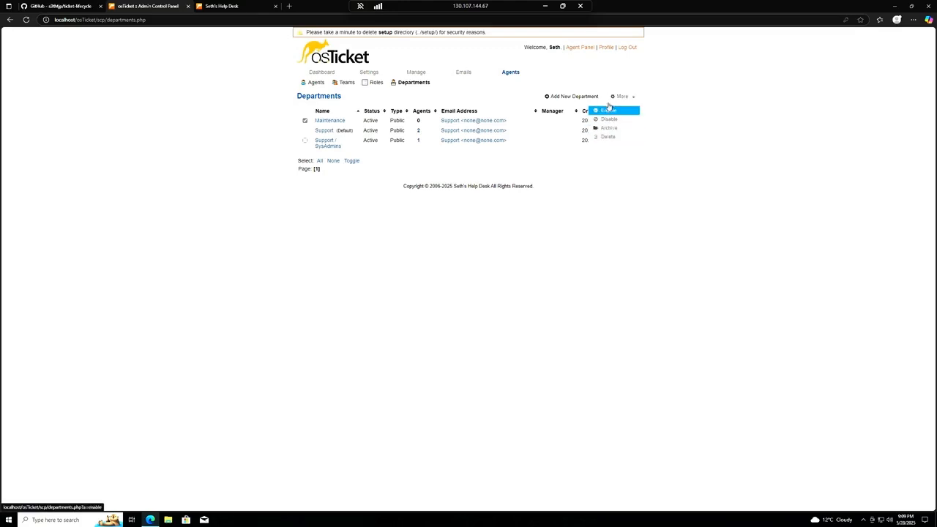
pyautogui.click(606, 139)
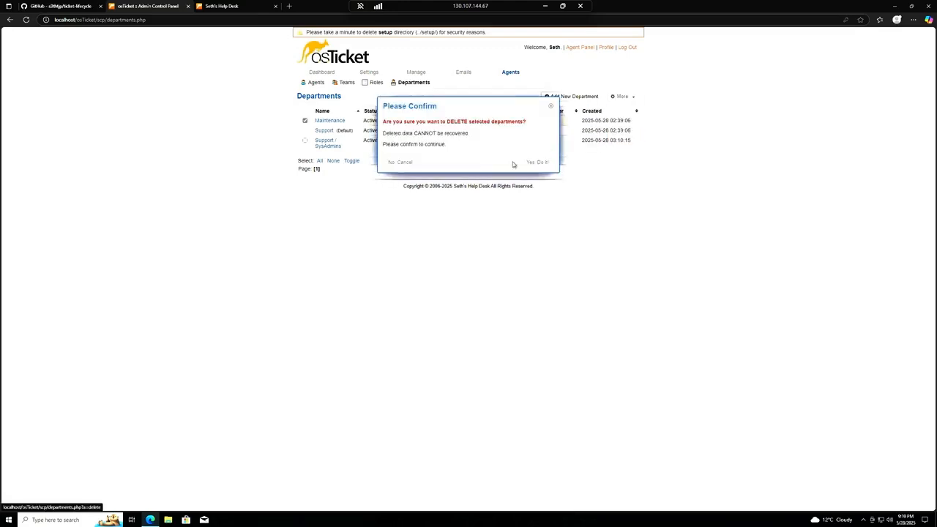
pyautogui.click(536, 162)
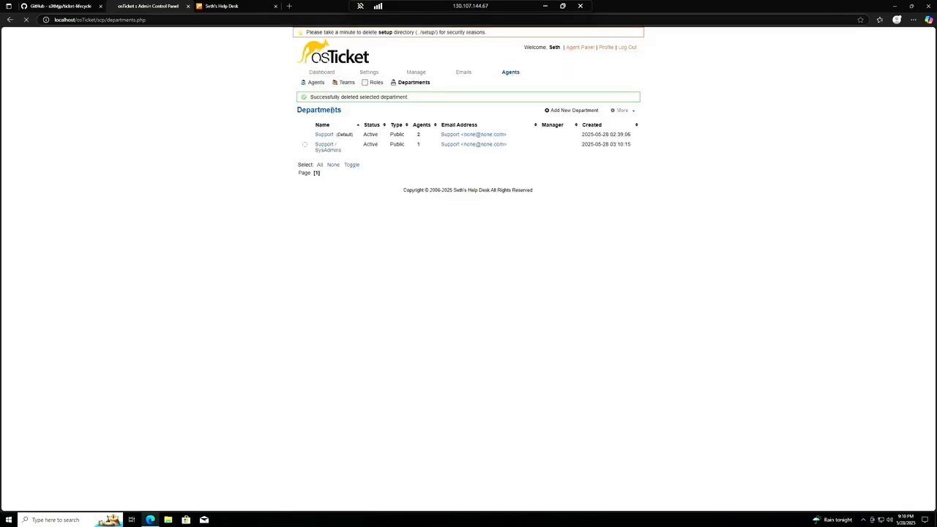
pyautogui.moveTo(312, 99); pyautogui.dragTo(387, 101)
pyautogui.click(268, 130)
pyautogui.click(73, 9)
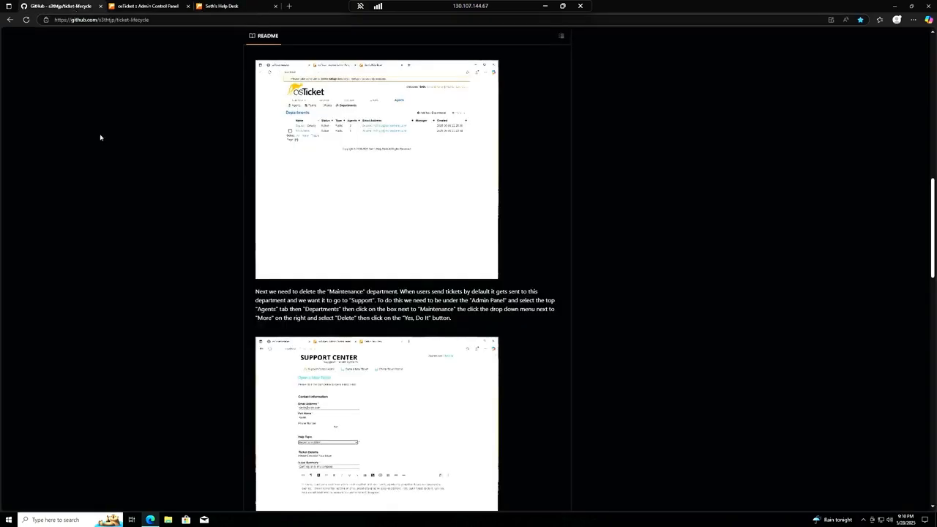
# Scroll the README to the end-user ticket paragraph, then return to Seth's Help Desk
pyautogui.scroll(-1, 408, 323)
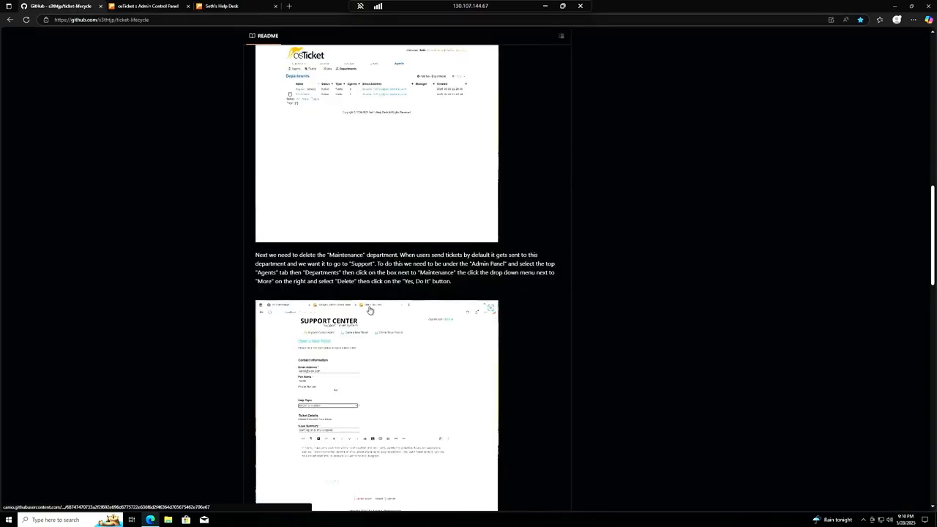
pyautogui.scroll(-2, 369, 310)
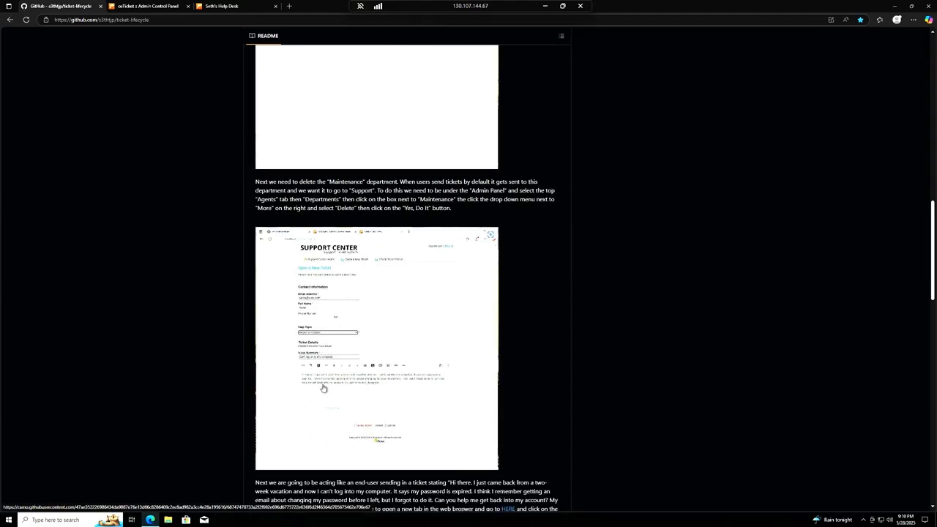
pyautogui.scroll(-2, 325, 385)
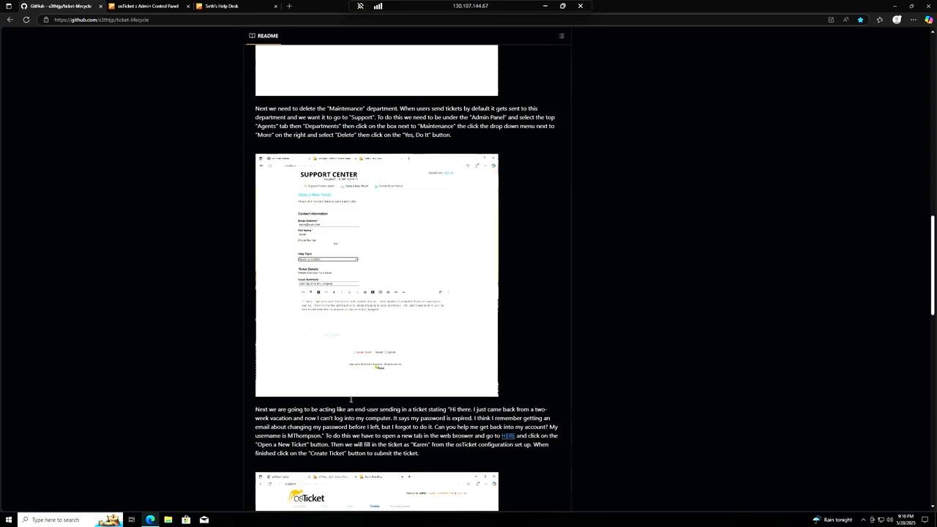
pyautogui.scroll(-2, 319, 388)
pyautogui.scroll(3, 300, 381)
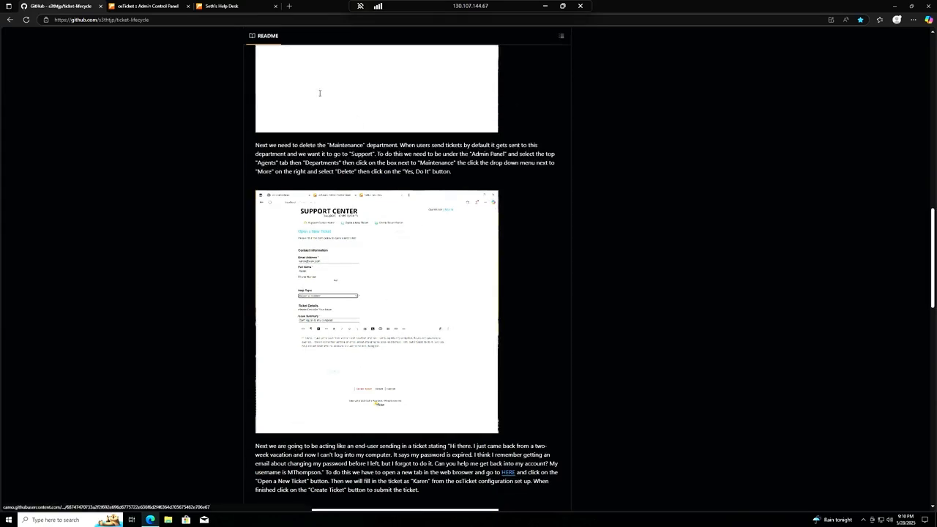
pyautogui.click(221, 7)
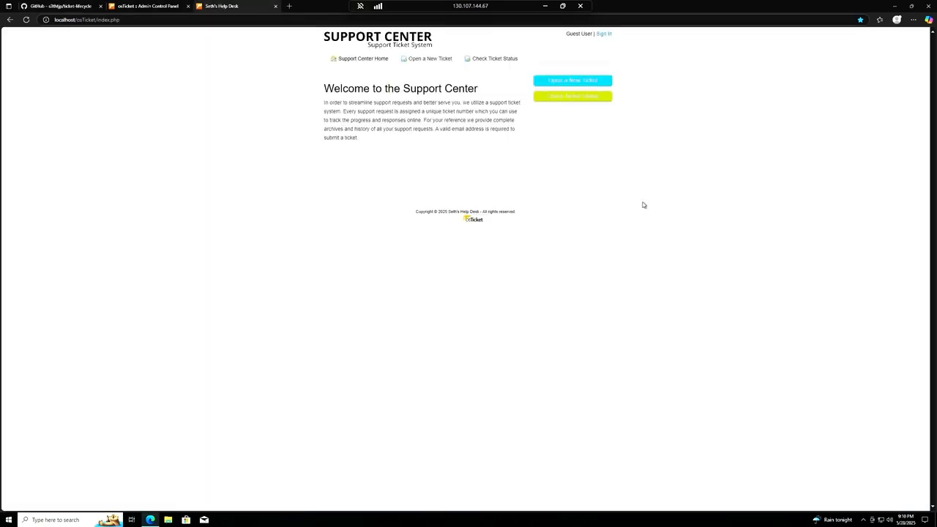
# Start a new ticket, filling in the requester's saved e-mail and full name
pyautogui.click(574, 84)
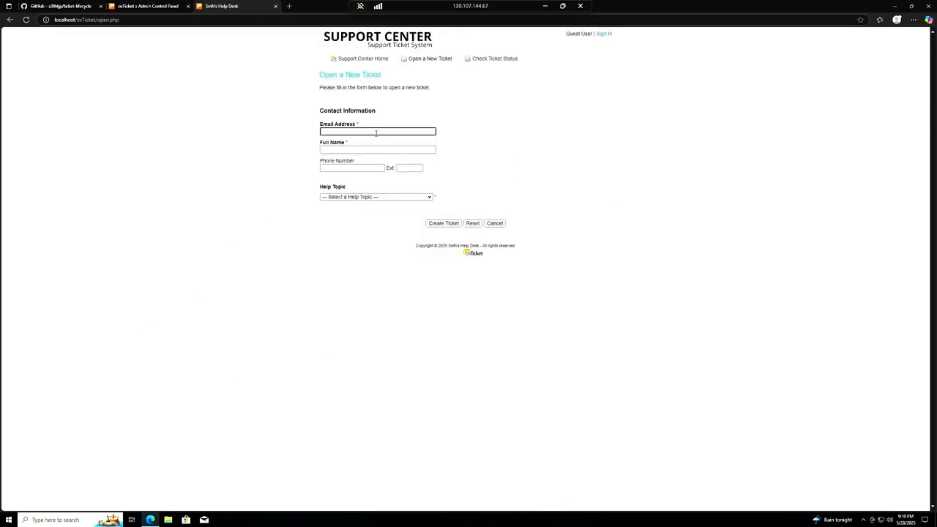
pyautogui.click(377, 132)
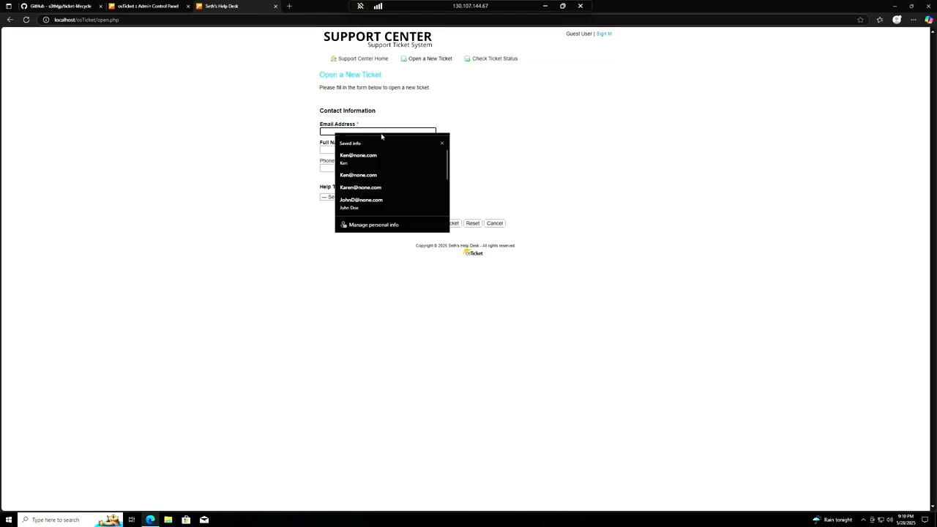
pyautogui.click(370, 188)
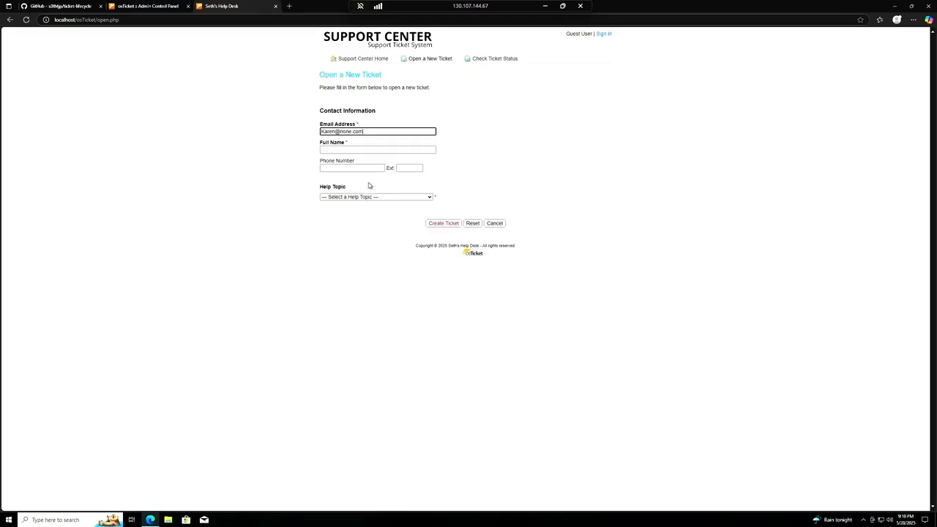
pyautogui.click(350, 150)
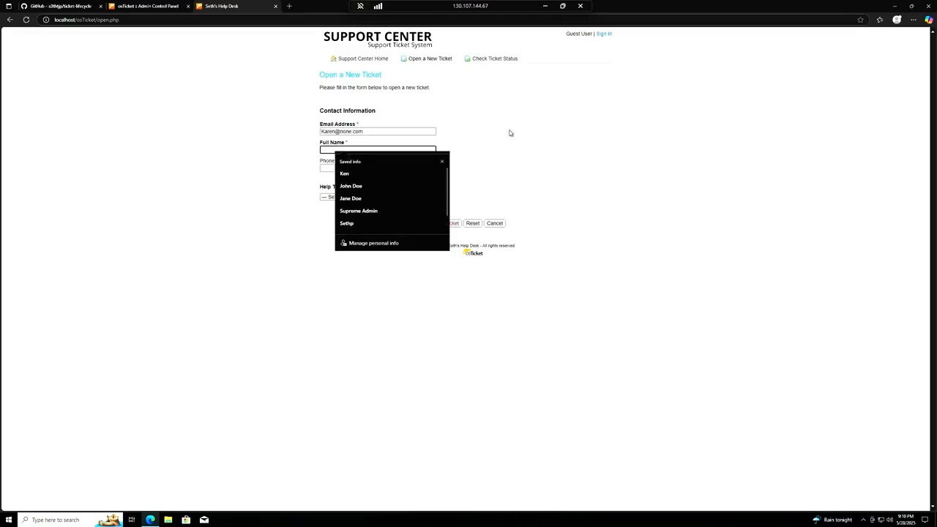
pyautogui.write('Karen')
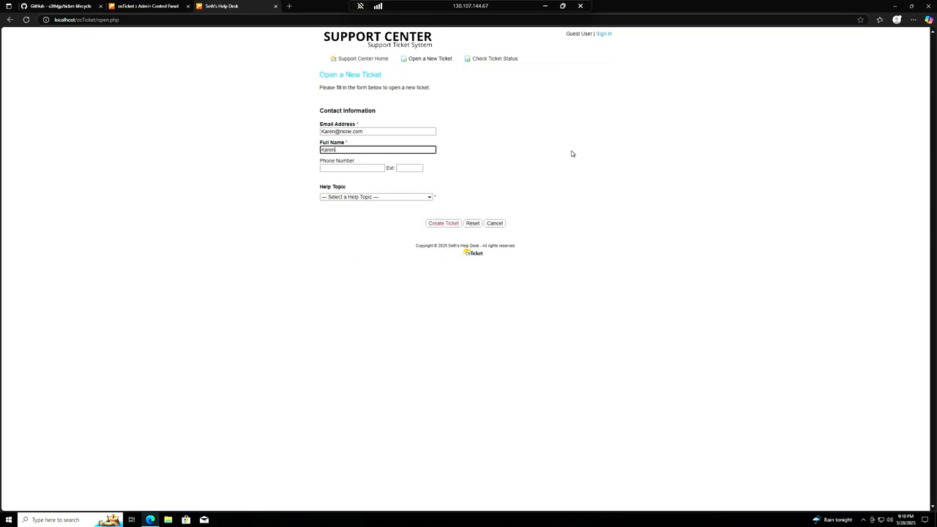
# Choose Report a Problem, summarize 'I can't log in', add a description, and create the ticket
pyautogui.click(413, 197)
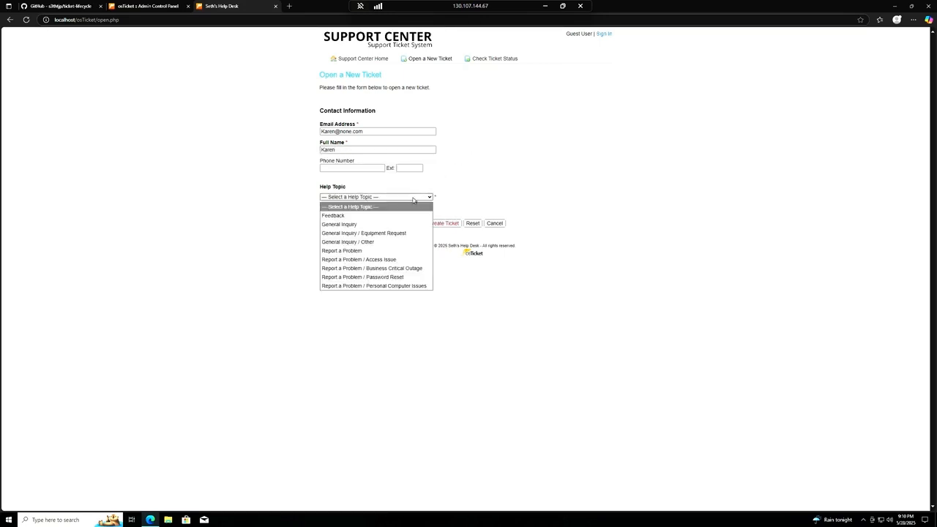
pyautogui.click(370, 252)
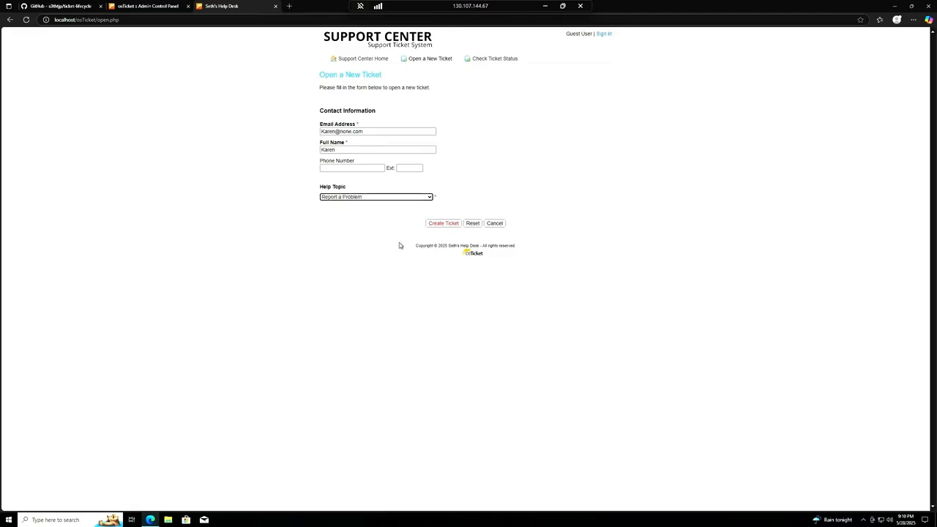
pyautogui.click(352, 242)
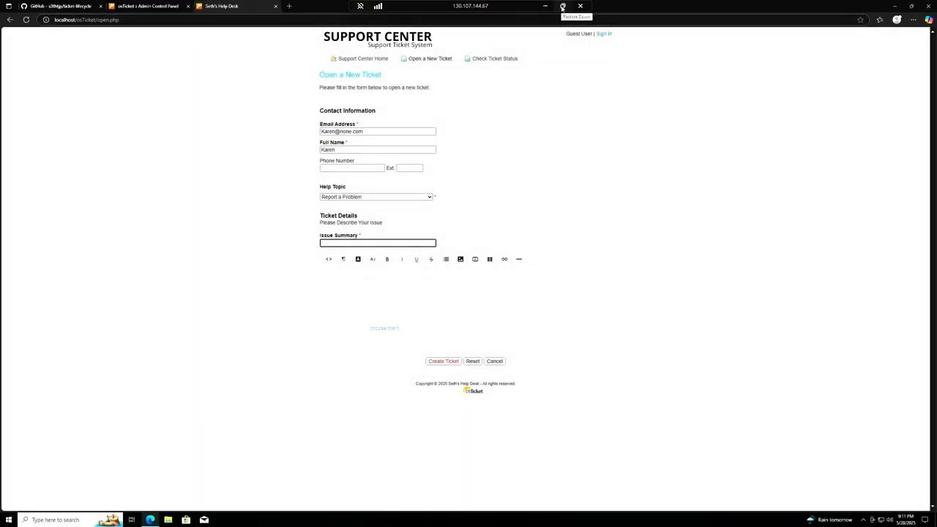
pyautogui.write("I can't log")
pyautogui.write(' to my account')
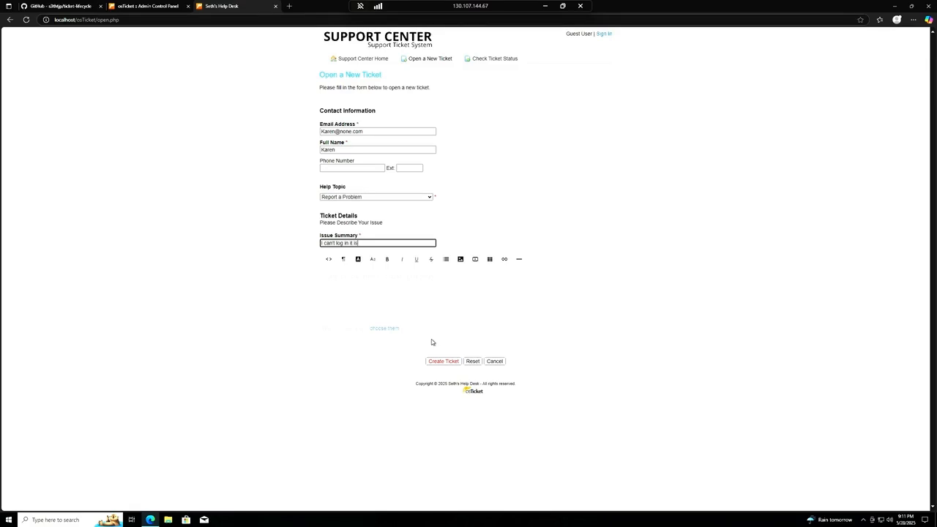
pyautogui.press('BackSpace')
pyautogui.press('BackSpace')
pyautogui.press('BackSpace')
pyautogui.press('BackSpace')
pyautogui.press('BackSpace')
pyautogui.press('BackSpace')
pyautogui.press('BackSpace')
pyautogui.press('BackSpace')
pyautogui.press('BackSpace')
pyautogui.press('BackSpace')
pyautogui.press('BackSpace')
pyautogui.press('BackSpace')
pyautogui.press('BackSpace')
pyautogui.press('BackSpace')
pyautogui.click(377, 279)
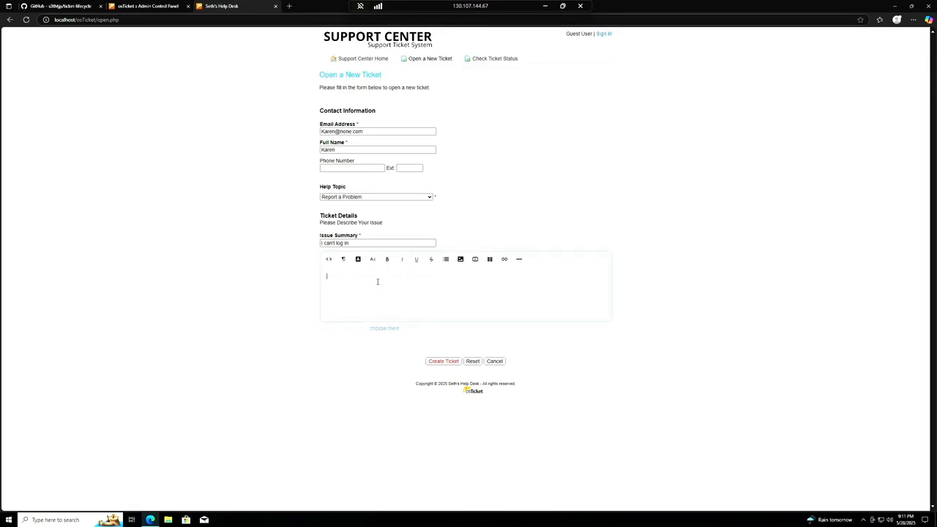
pyautogui.write("It is saying that I can't log in when I try to log in.")
pyautogui.click(443, 373)
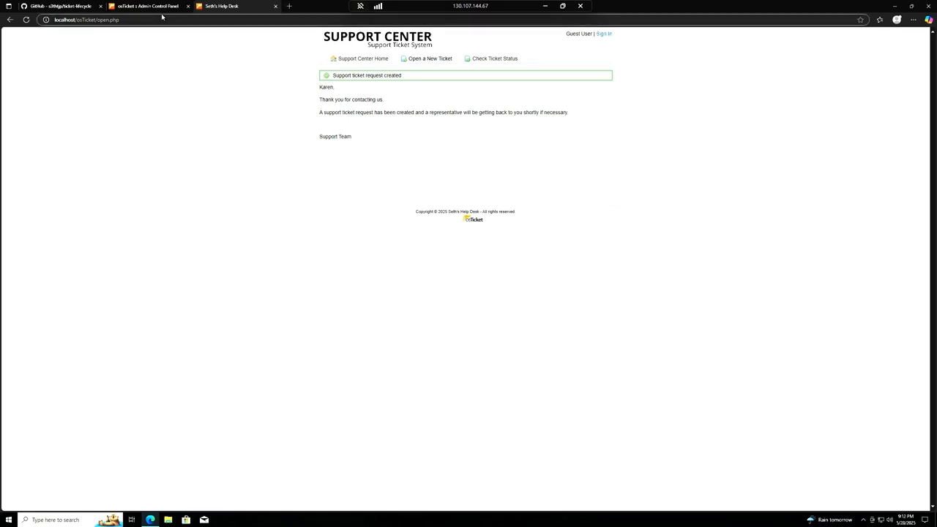
# Scroll the README to the paragraph on logging on as the agent, then return to Seth's Help Desk
pyautogui.click(88, 8)
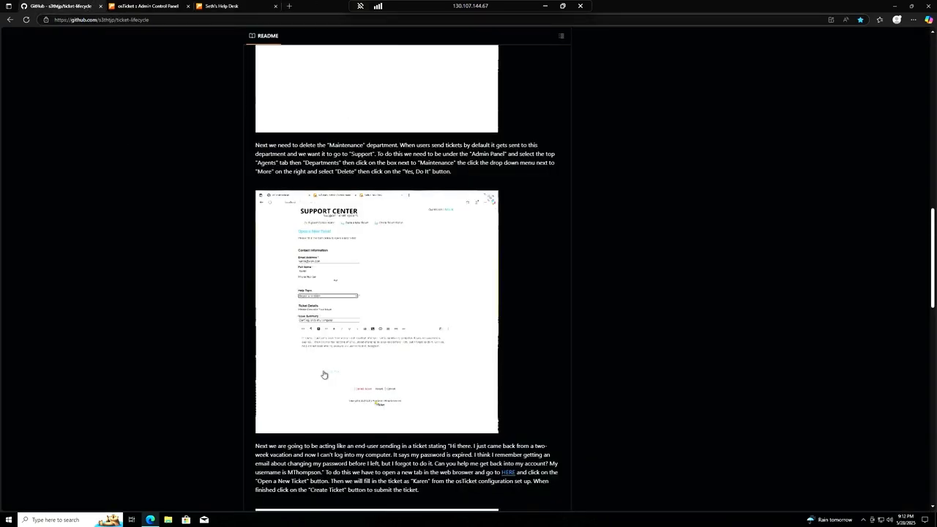
pyautogui.scroll(-3, 324, 376)
pyautogui.scroll(-1, 312, 366)
pyautogui.scroll(-2, 297, 356)
pyautogui.scroll(-1, 257, 299)
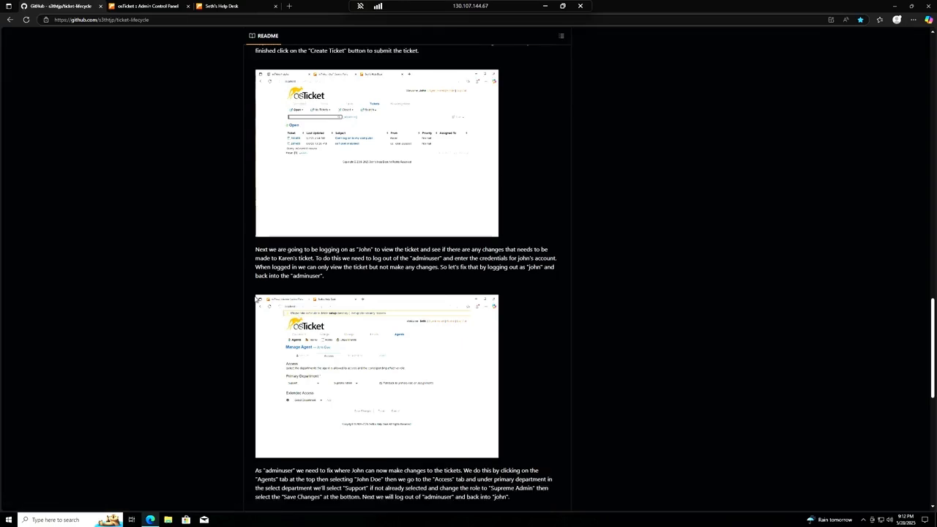
pyautogui.scroll(-2, 257, 299)
pyautogui.scroll(3, 257, 299)
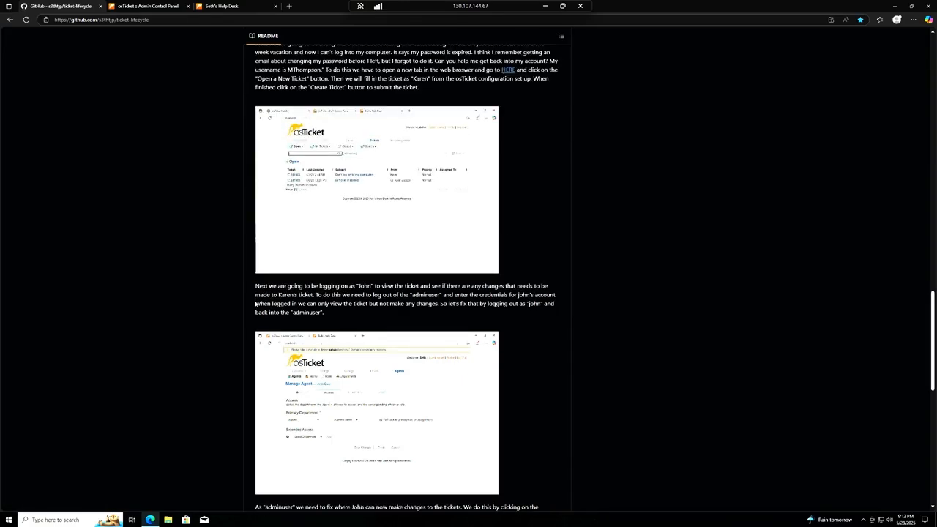
pyautogui.scroll(1, 268, 303)
pyautogui.scroll(-1, 268, 303)
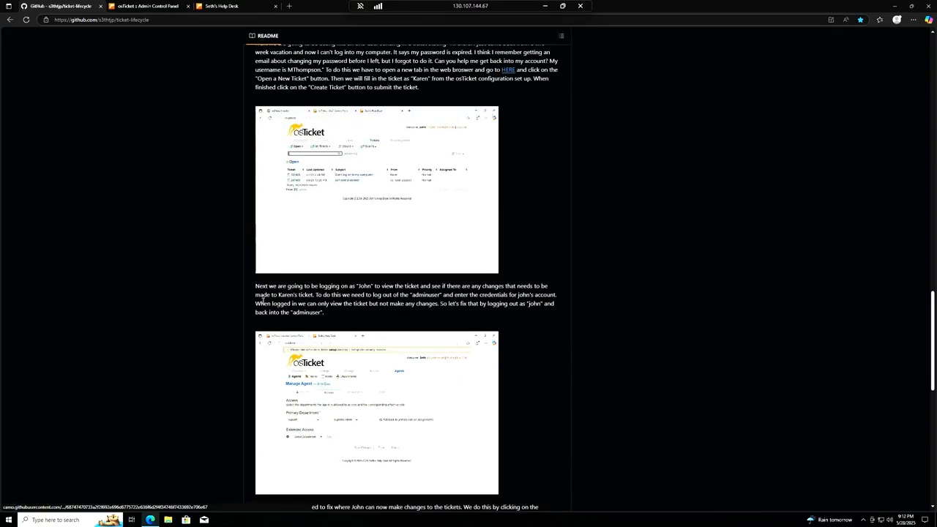
pyautogui.click(220, 6)
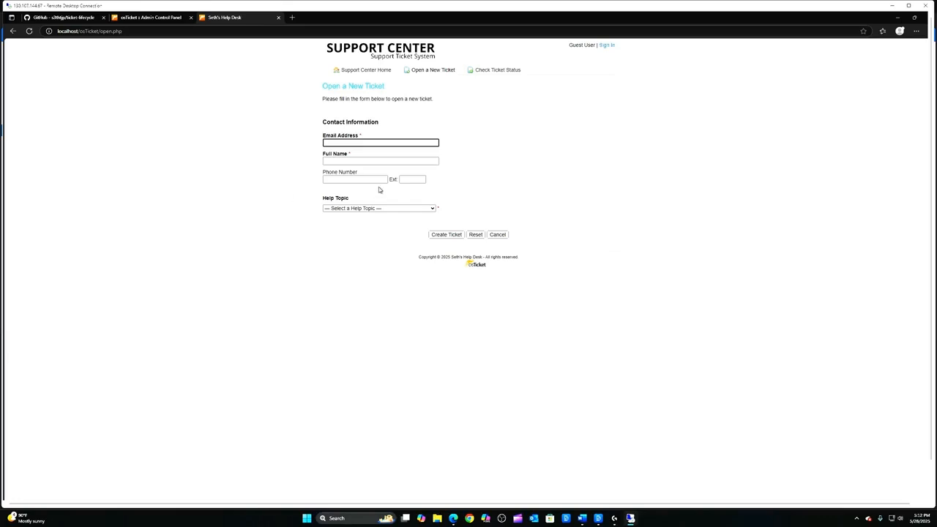
# Autofill the requester's saved e-mail and name and choose the General Inquiry help topic
pyautogui.click(378, 142)
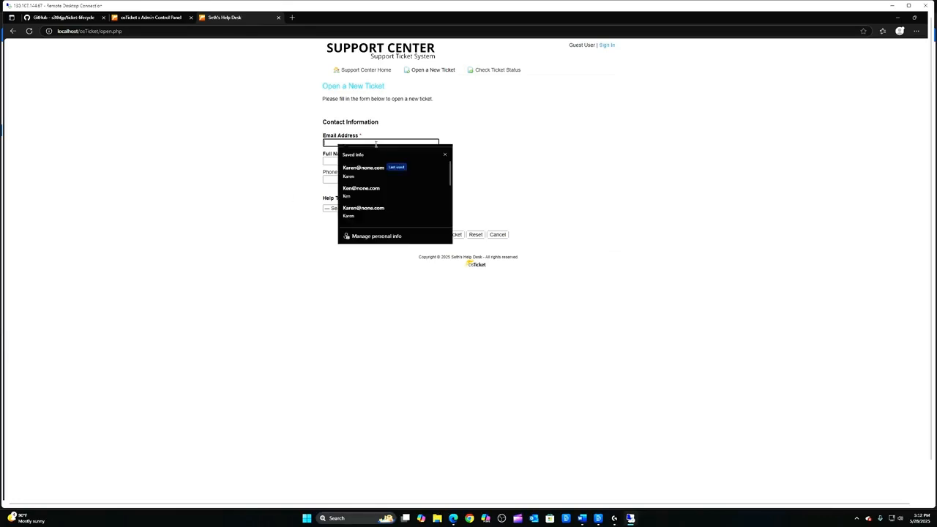
pyautogui.click(363, 189)
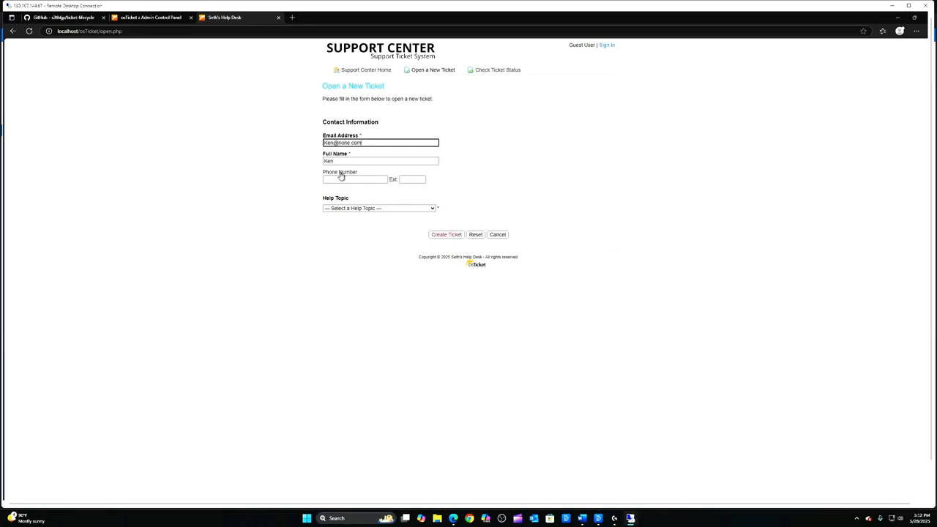
pyautogui.click(422, 209)
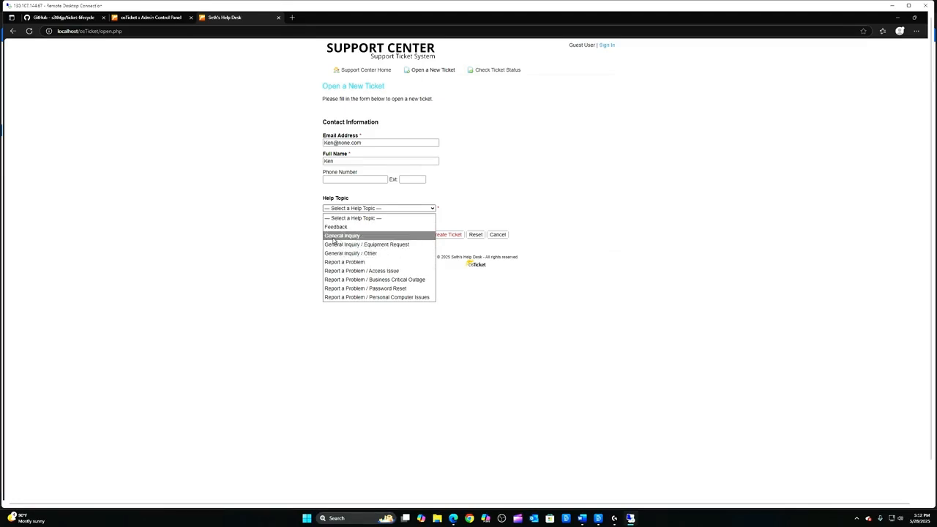
pyautogui.click(333, 236)
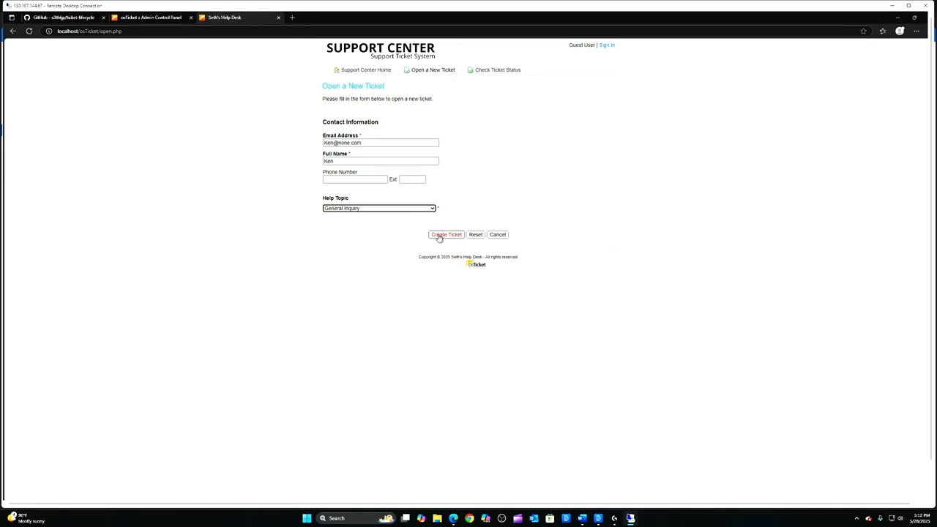
# Enter summary 'I would like to have M365 installed.' with a manager-approved Microsoft 365 request, then submit
pyautogui.click(375, 254)
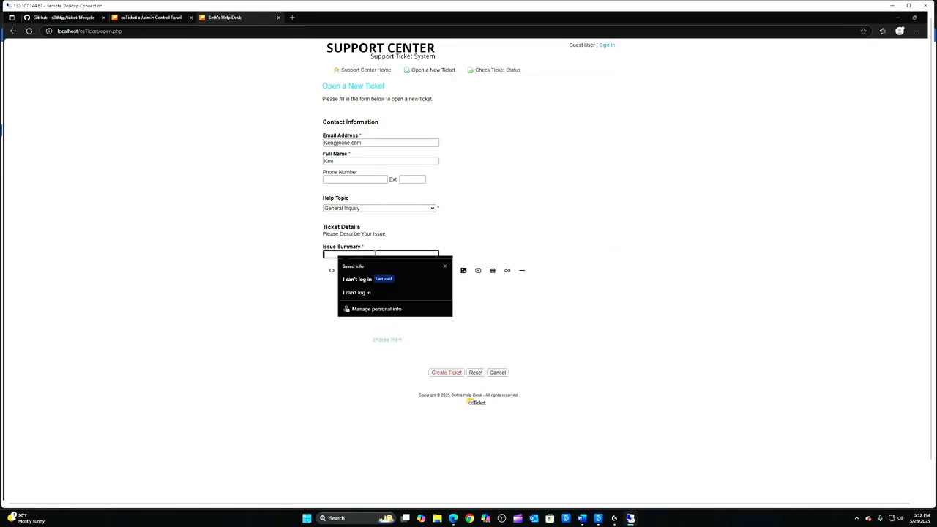
pyautogui.write("I can't log in")
pyautogui.write('I w')
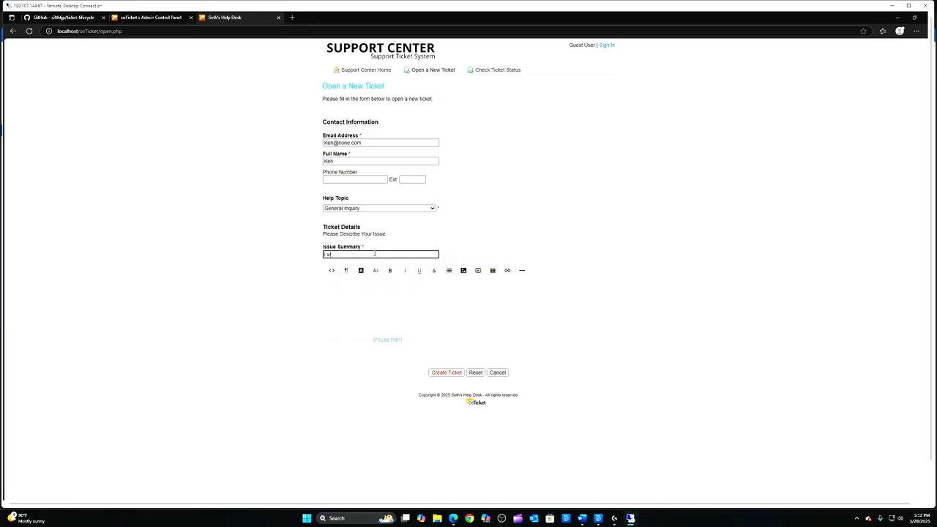
pyautogui.write('ould like to have M365 installed.')
pyautogui.click(404, 287)
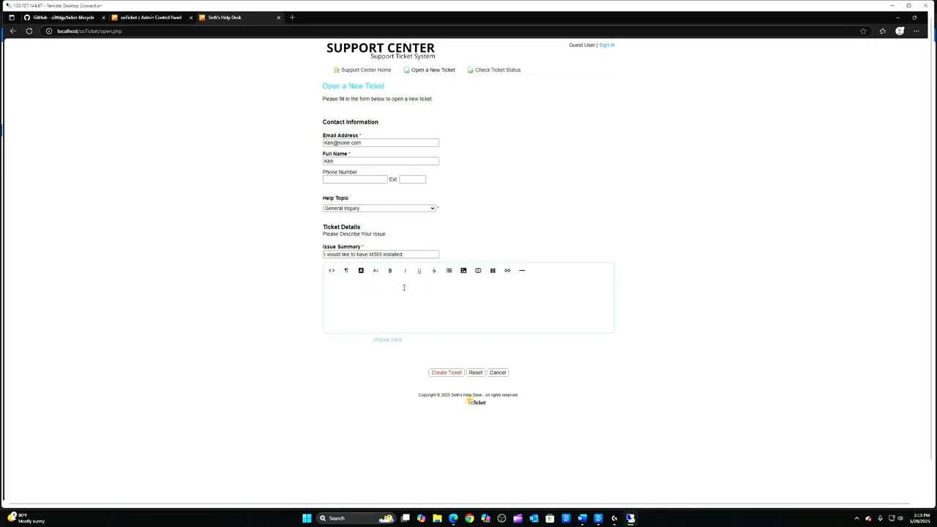
pyautogui.write('I')
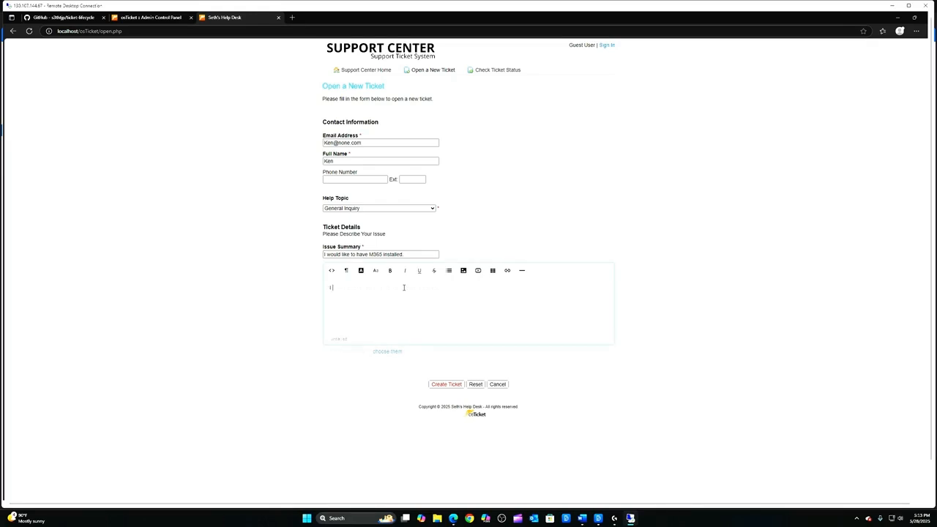
pyautogui.write(' have approval from my manager to have Microsoft')
pyautogui.write('365 installed on my compu')
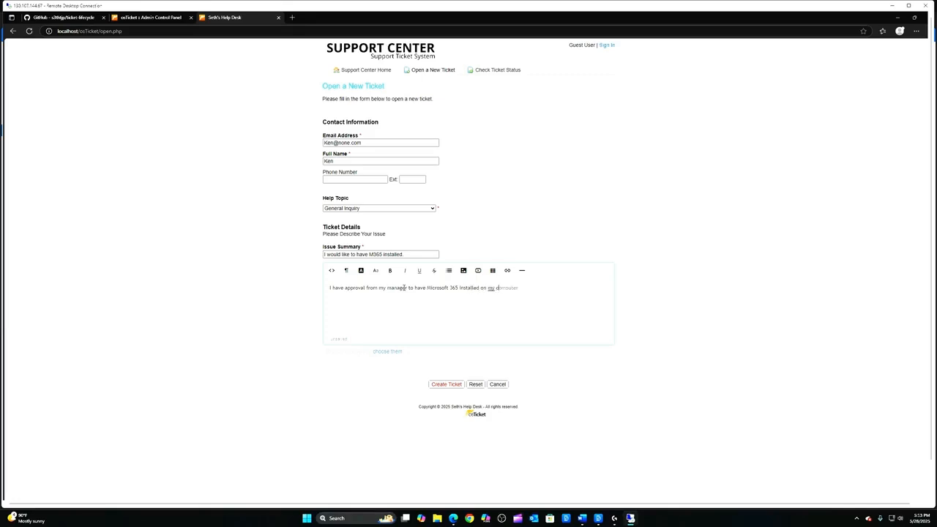
pyautogui.write('ter. Do you think you can help me out with thi')
pyautogui.click(446, 385)
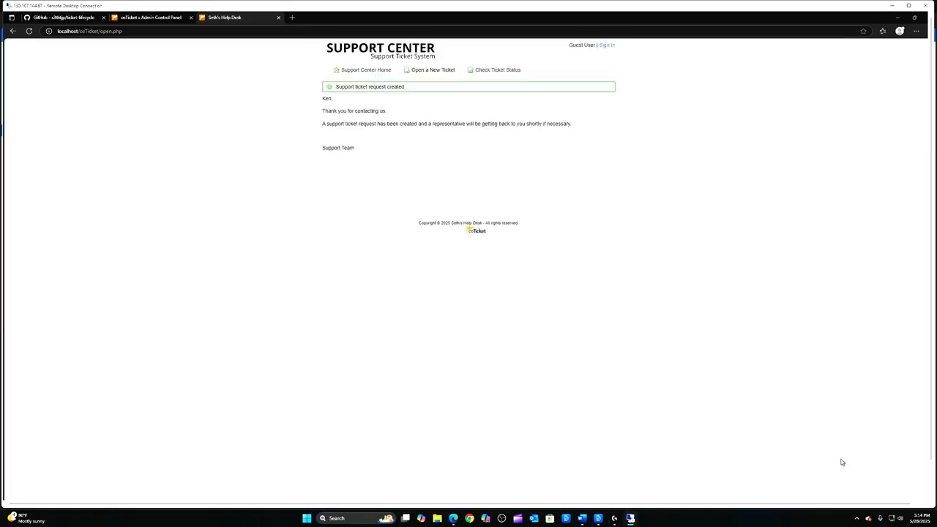
pyautogui.click(432, 70)
# File a Report a Problem ticket explaining the website outage since yesterday, using the saved contact
pyautogui.click(353, 143)
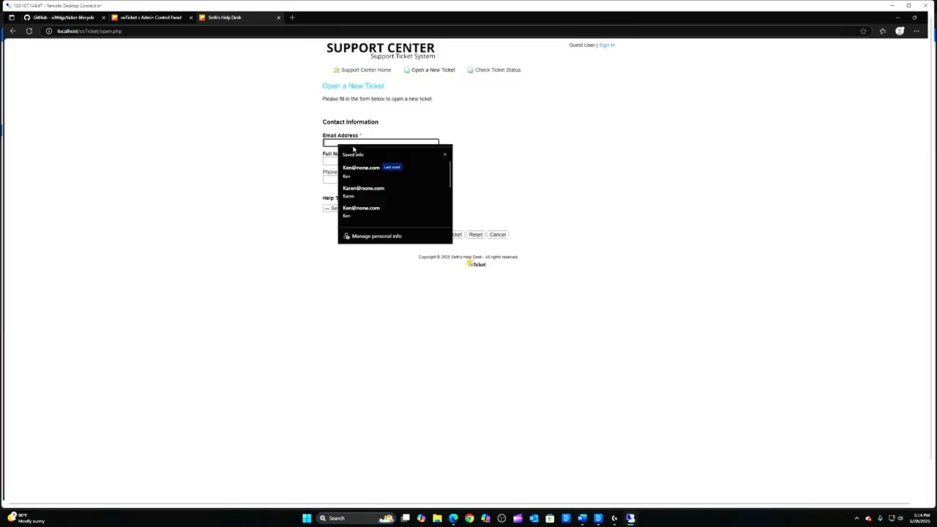
pyautogui.click(364, 190)
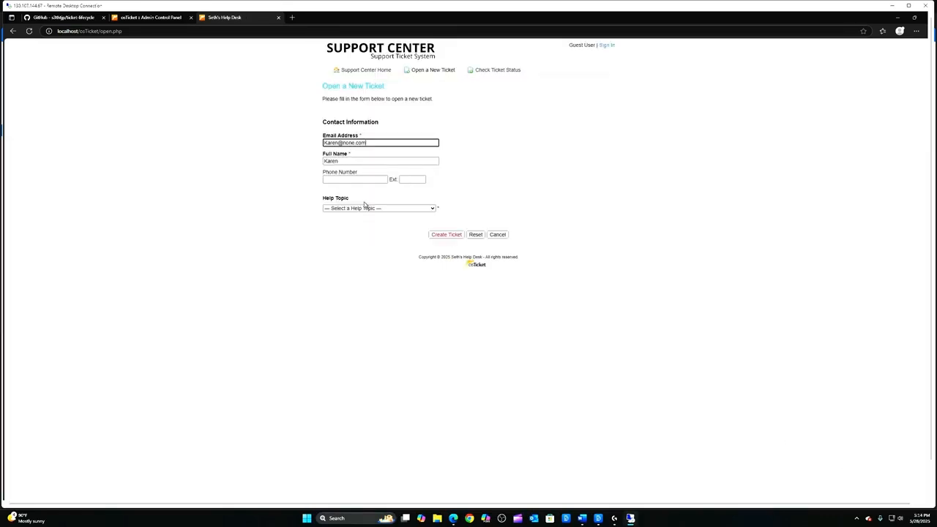
pyautogui.click(402, 209)
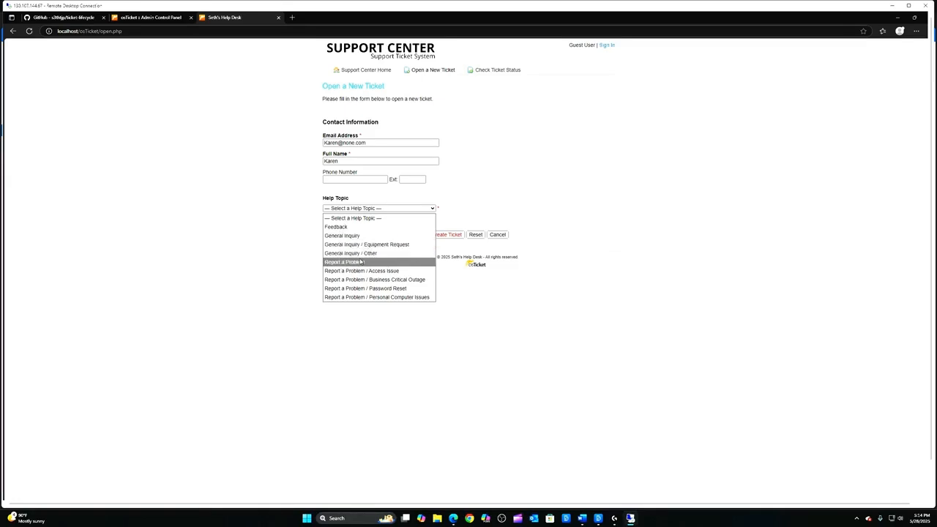
pyautogui.click(361, 261)
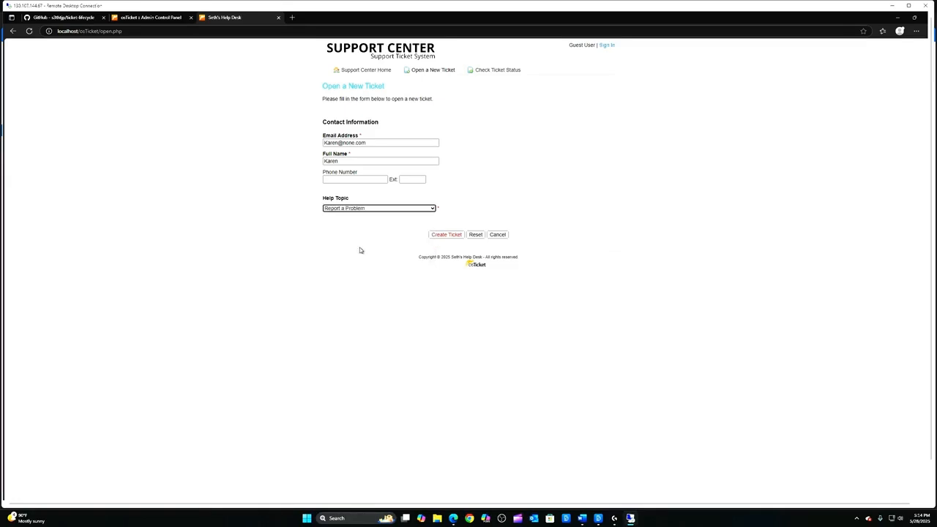
pyautogui.click(478, 293)
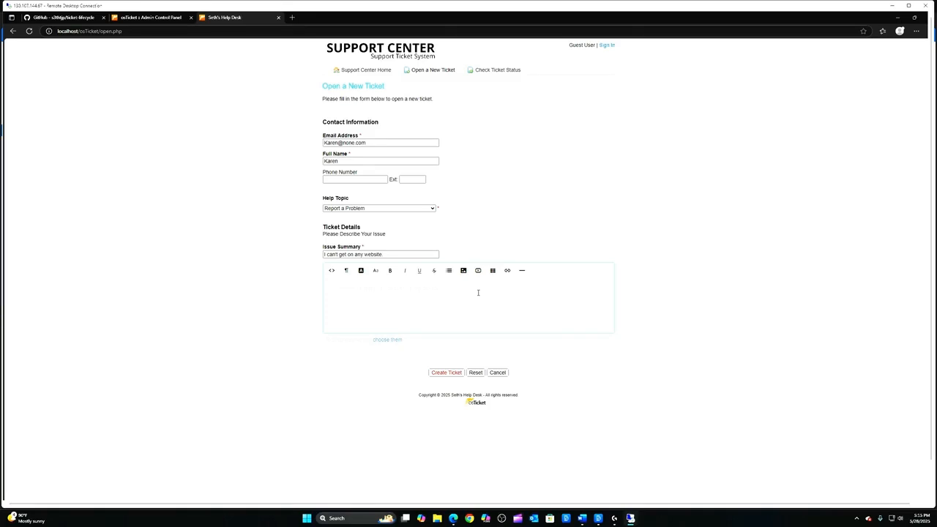
pyautogui.write('I came in today and ')
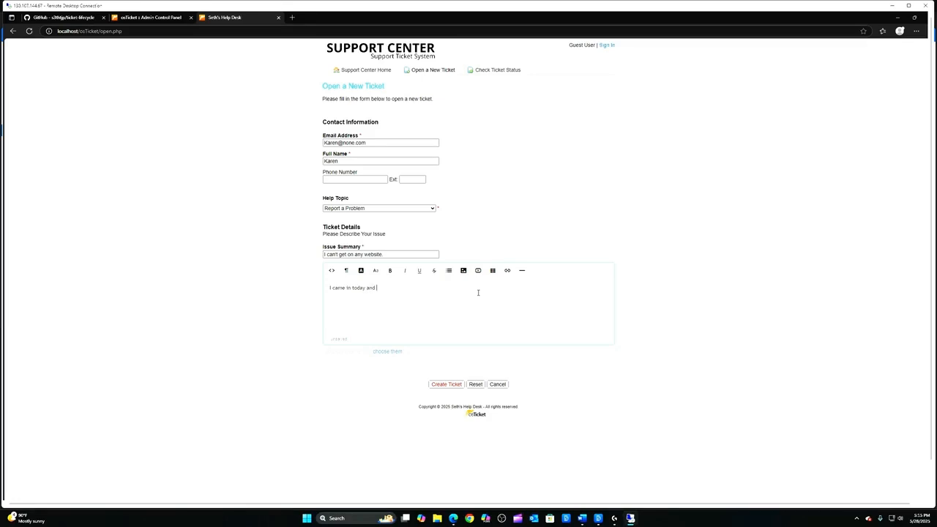
pyautogui.write("can't get on any webs")
pyautogui.write('ite. I was able to use it yetsterday.')
pyautogui.click(447, 384)
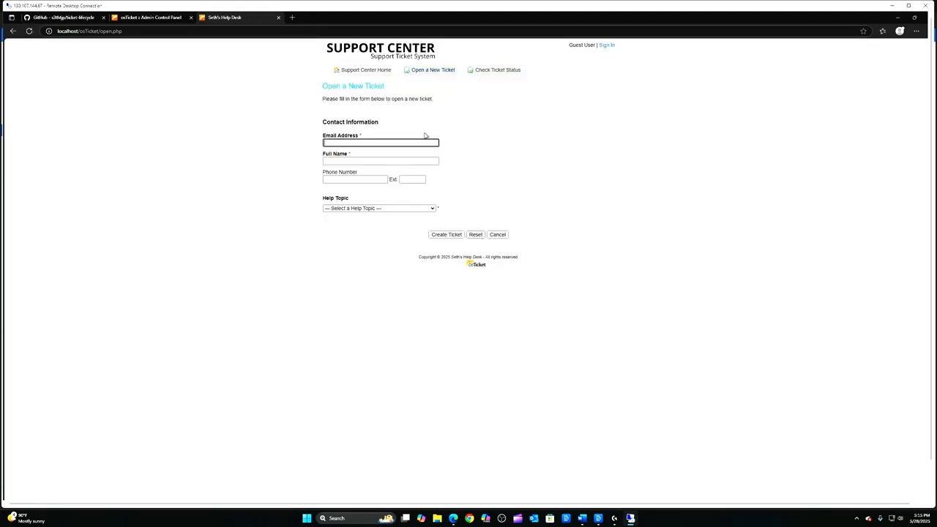
# Autofill the other saved contact and choose the Report a Problem help topic
pyautogui.click(355, 143)
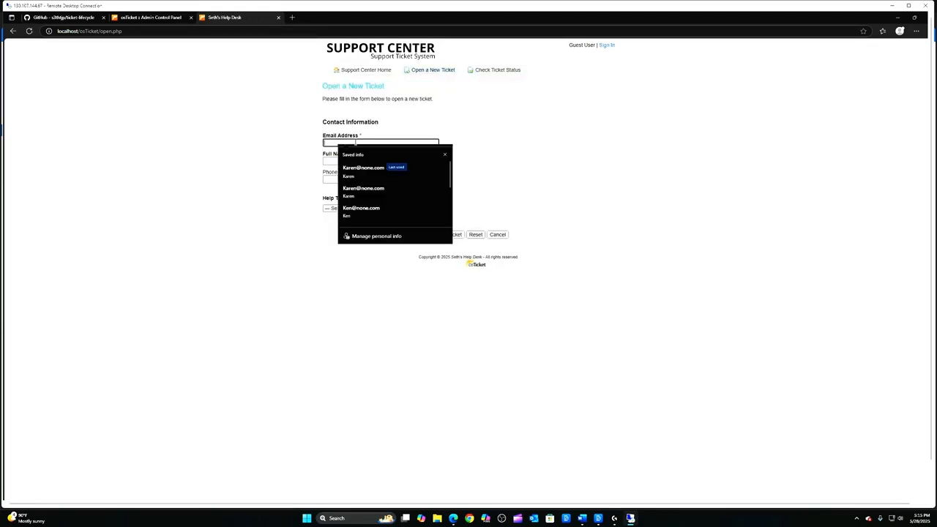
pyautogui.click(355, 212)
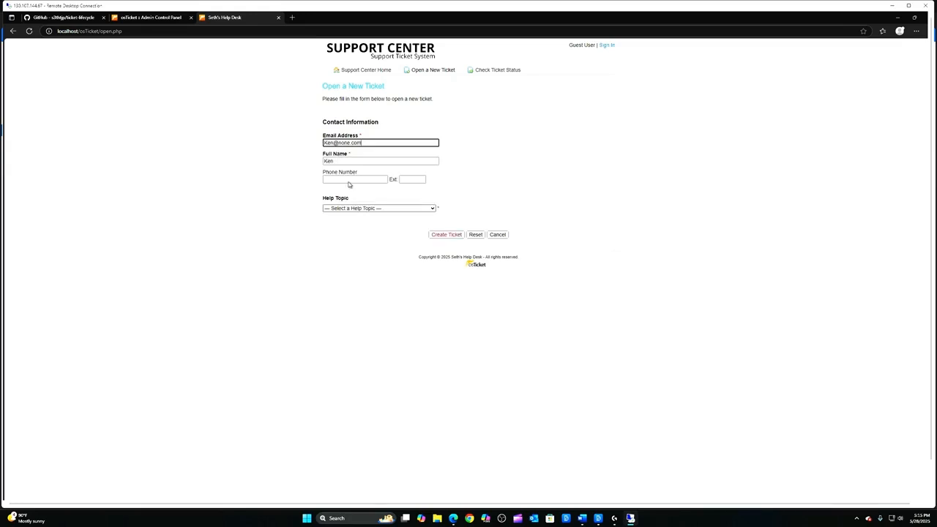
pyautogui.click(411, 210)
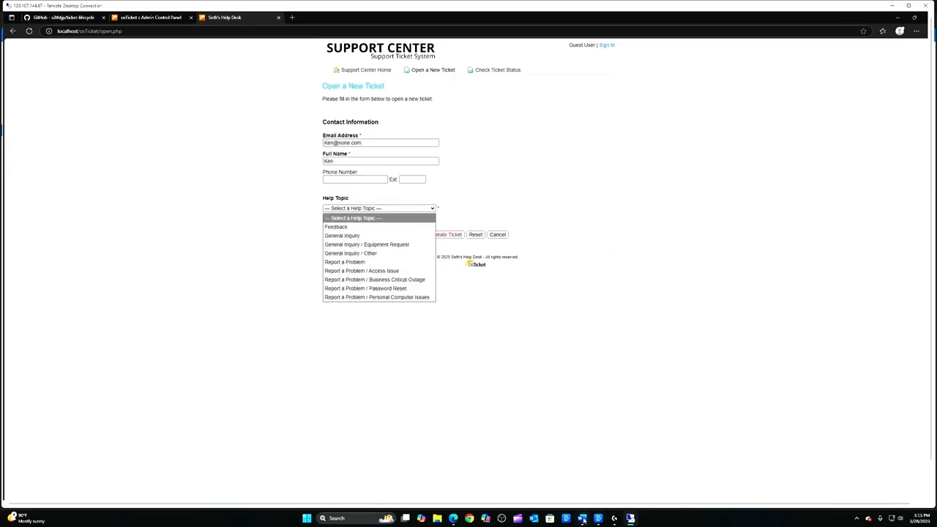
pyautogui.click(364, 261)
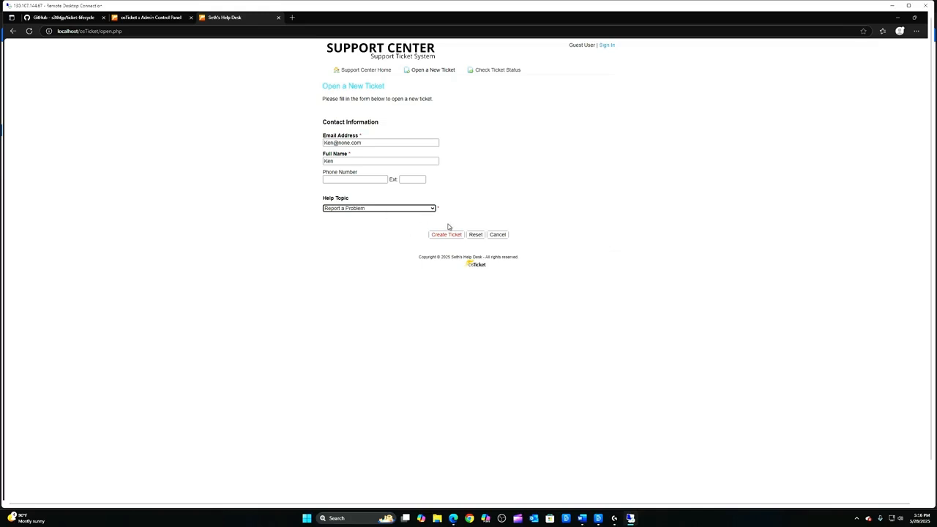
pyautogui.click(393, 219)
# Enter summary 'Printer is not working' with a description that nothing prints, and submit
pyautogui.click(408, 254)
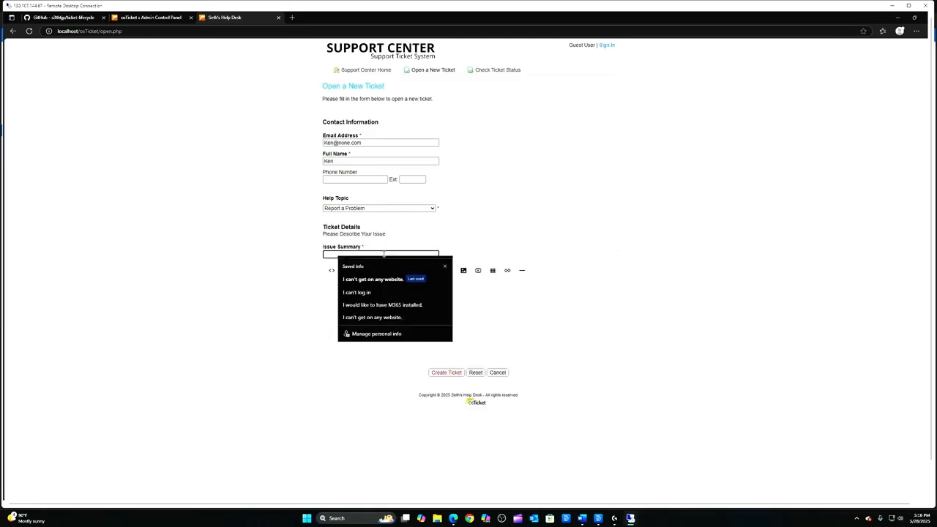
pyautogui.write('Printer is not working')
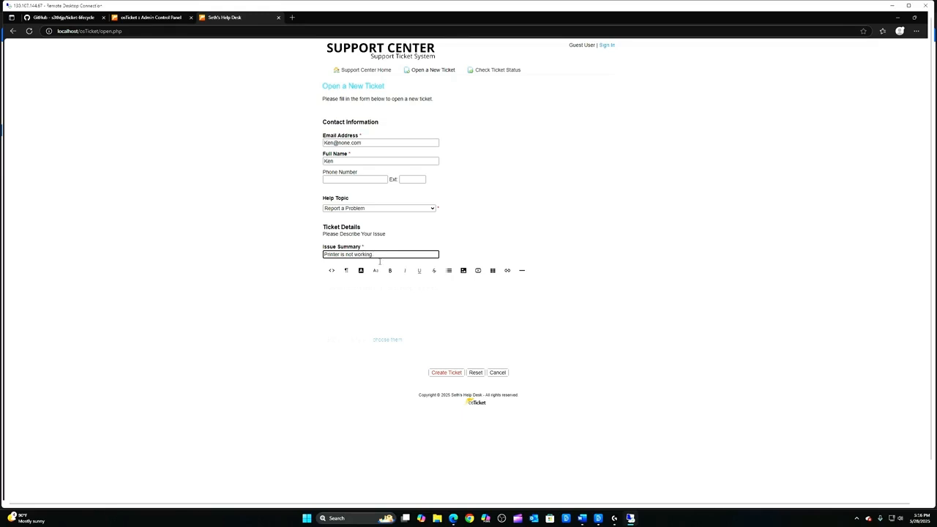
pyautogui.click(370, 291)
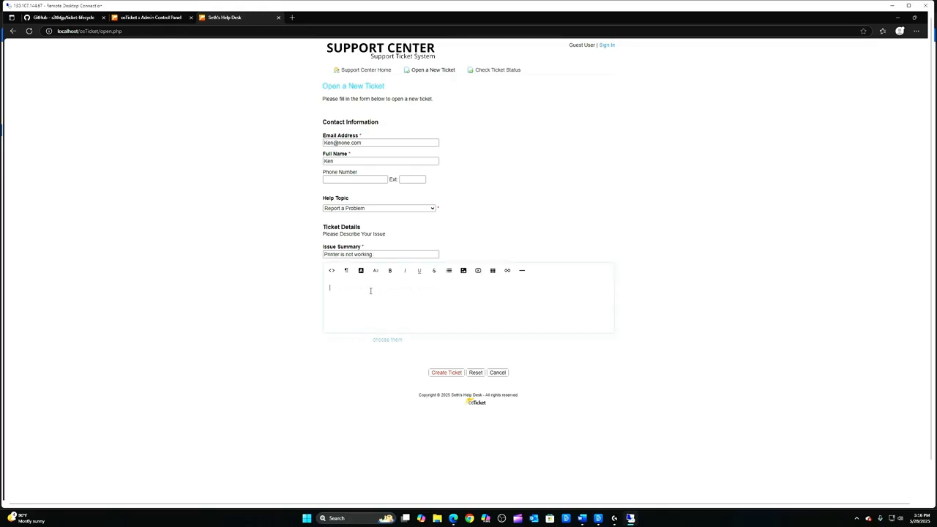
pyautogui.write('The')
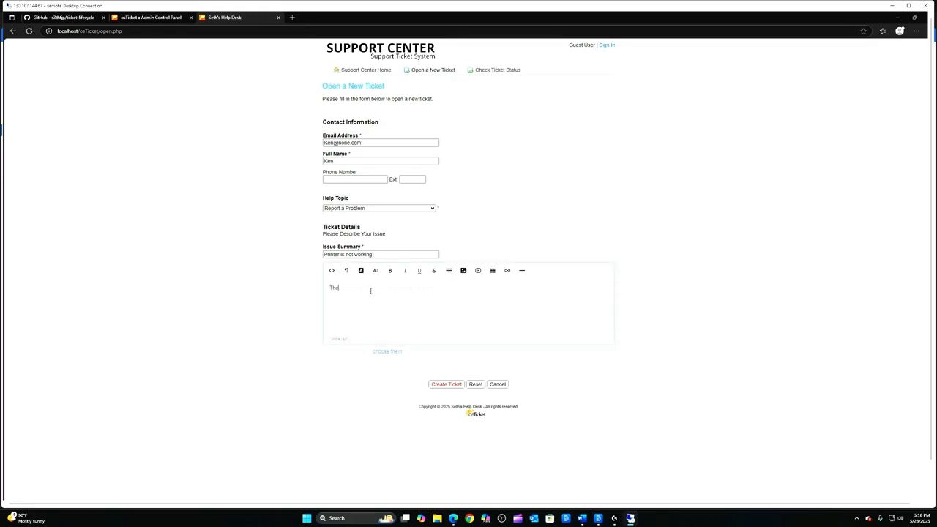
pyautogui.write(' printer has not been printing anything that I try to print.')
pyautogui.click(443, 386)
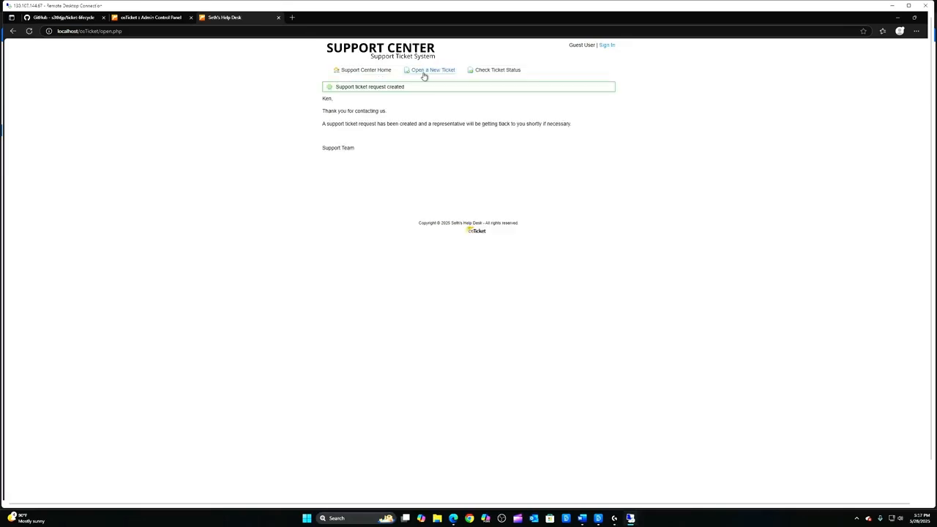
pyautogui.click(423, 72)
# Start a fresh ticket form, autofill the saved contact, and choose Report a Problem
pyautogui.click(414, 71)
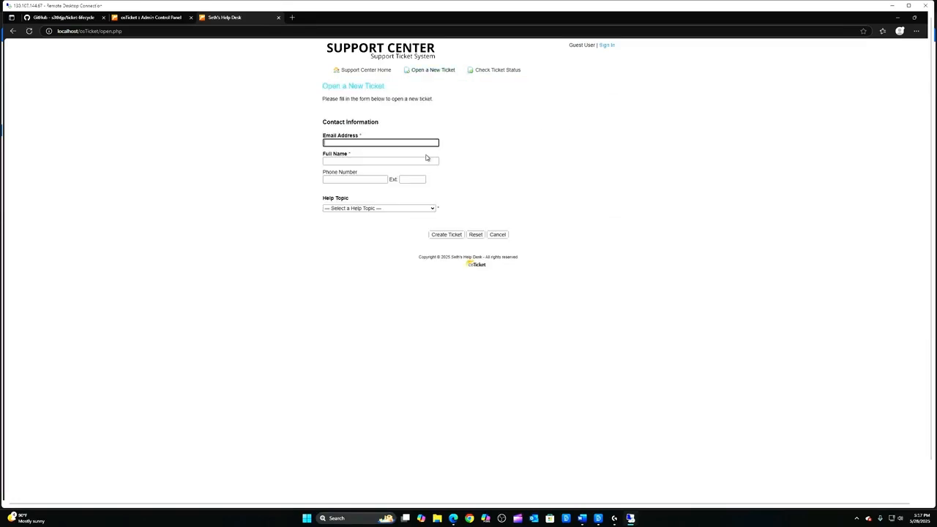
pyautogui.click(369, 144)
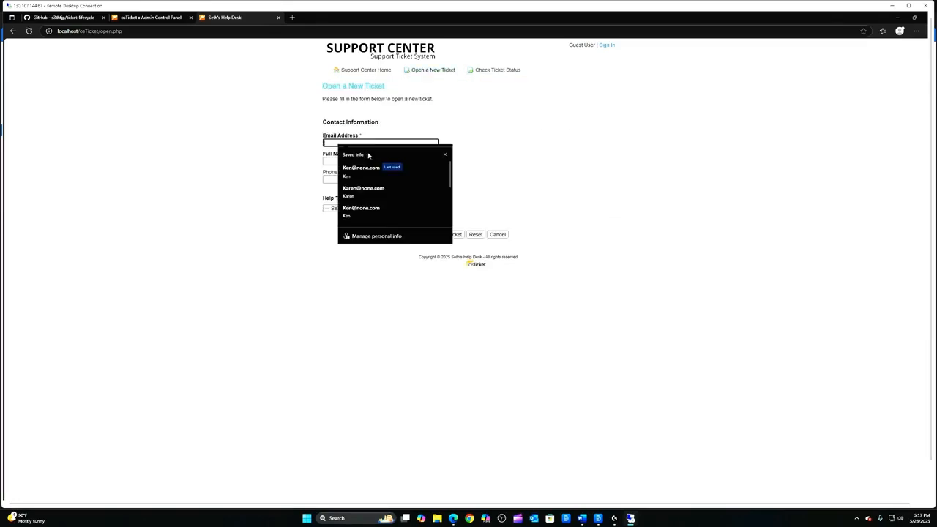
pyautogui.click(367, 192)
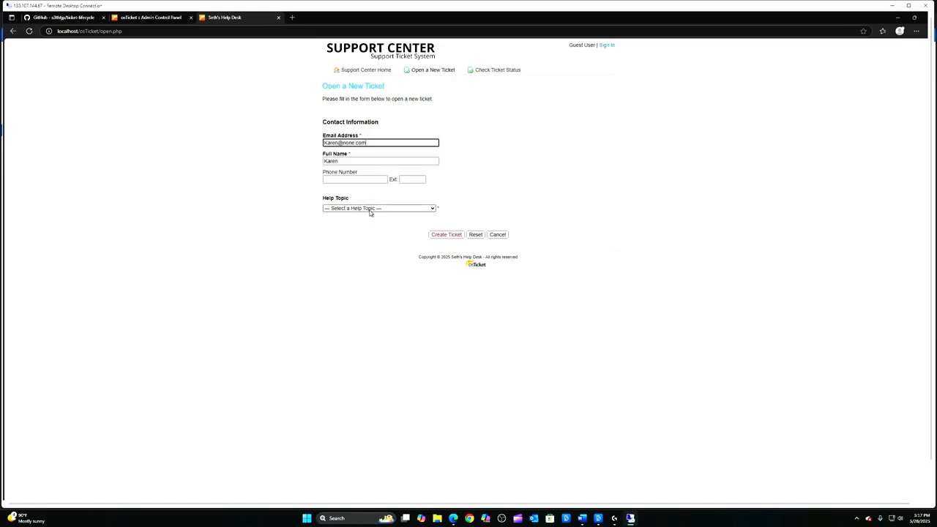
pyautogui.click(371, 209)
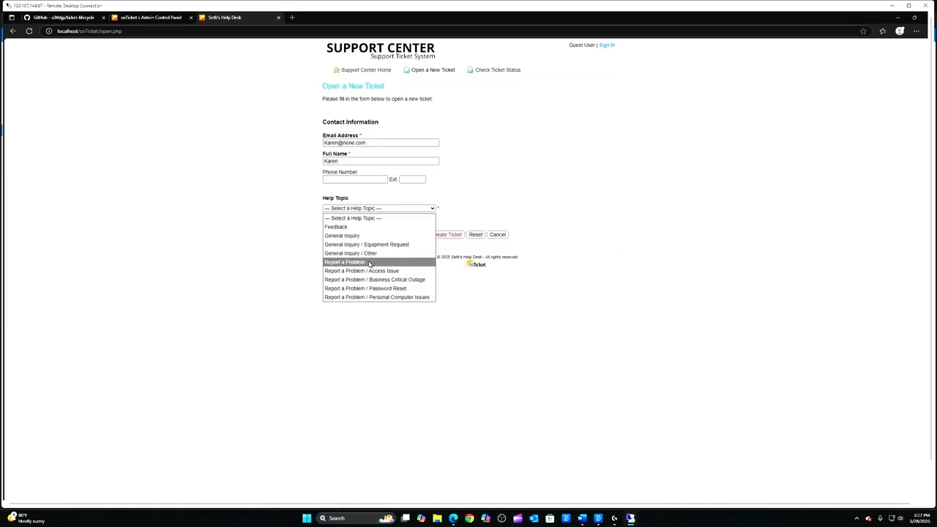
pyautogui.click(369, 262)
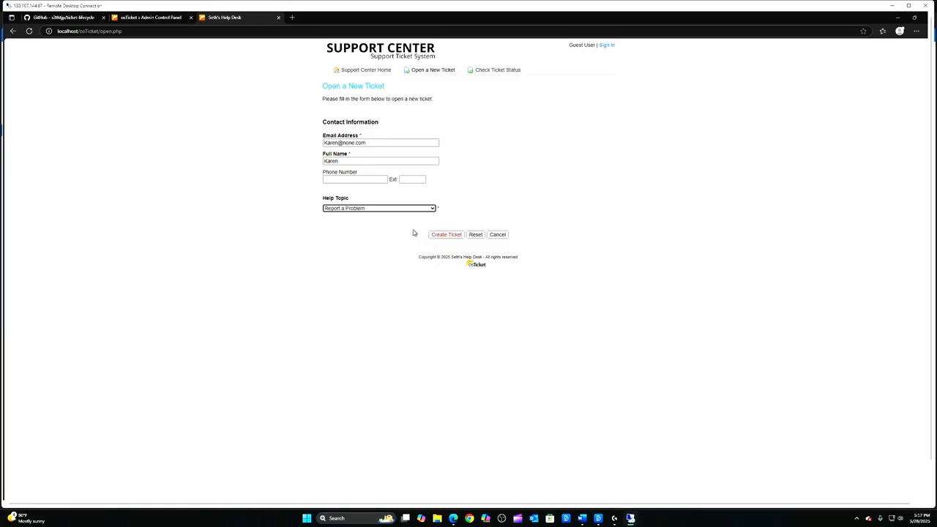
# Enter summary 'My adobe keeps exiting and wont load up' with details of repeated attempts, then submit
pyautogui.click(372, 254)
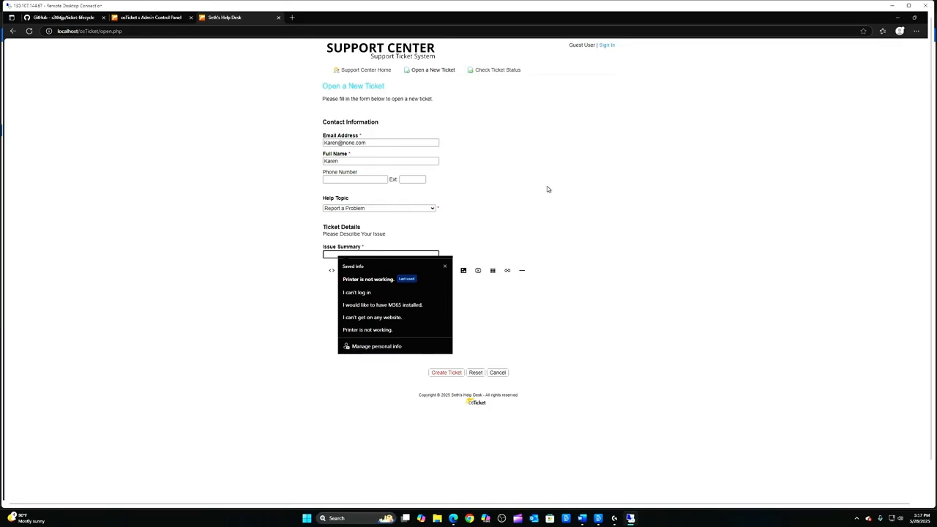
pyautogui.write('M')
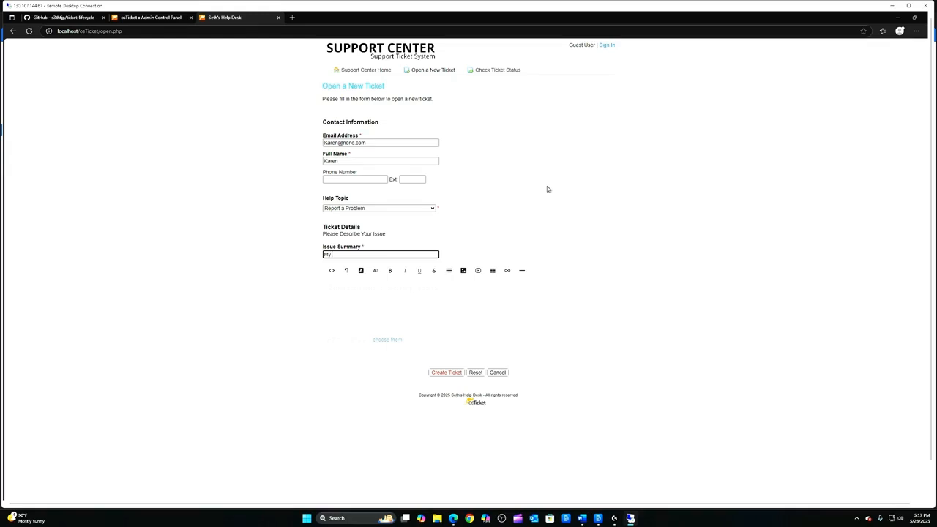
pyautogui.write('y adobe keeps')
pyautogui.write('exiting and wont load up')
pyautogui.click(371, 287)
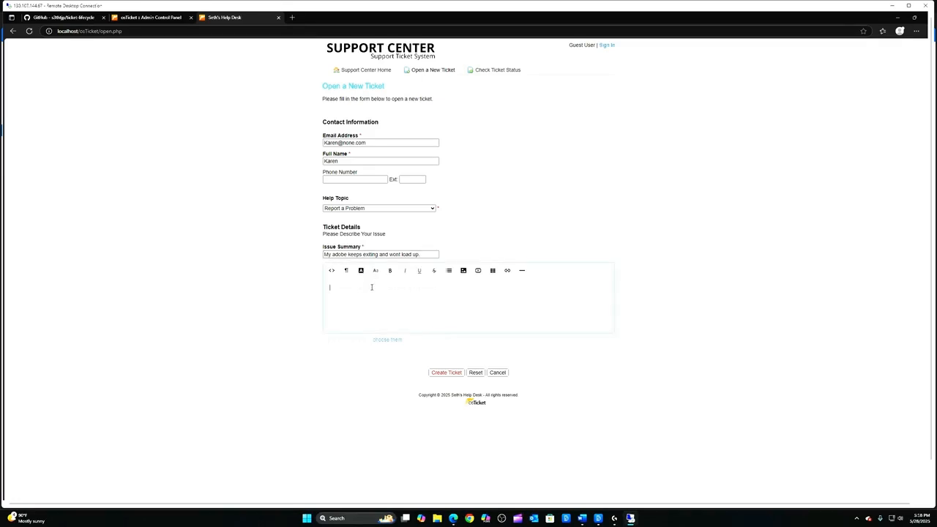
pyautogui.write('y')
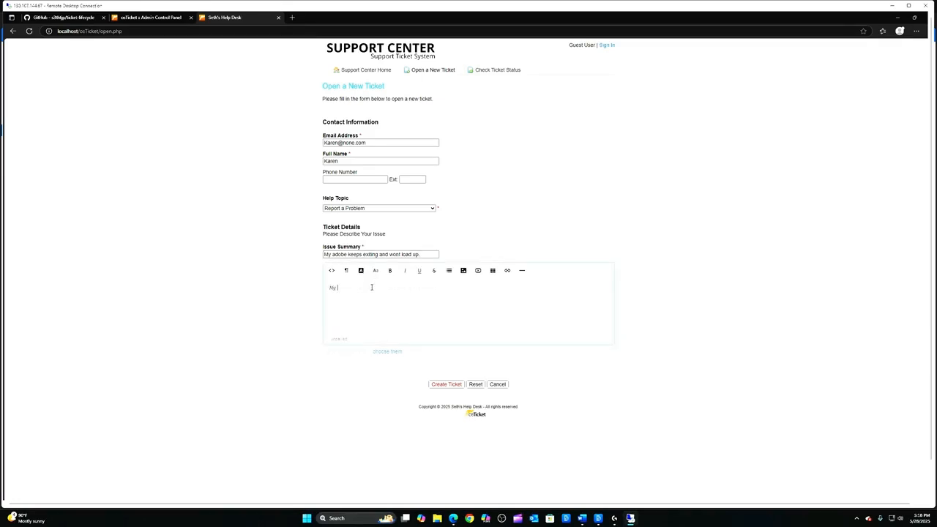
pyautogui.write(" adobe keeps exiting and wont load up. I've try")
pyautogui.write("ed opening it multiple times and it just won't work.")
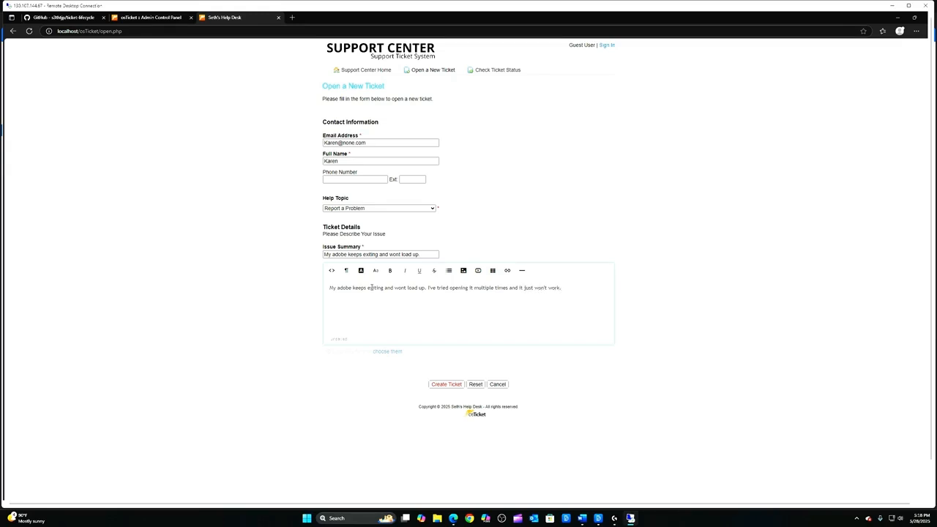
pyautogui.click(438, 385)
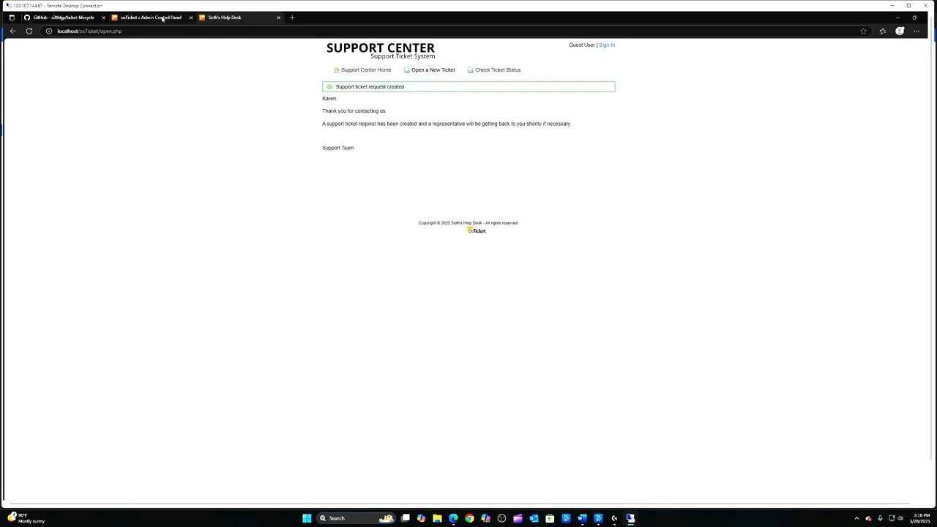
# Log out of the admin account, log in with the agent's saved username, and dismiss the password prompt
pyautogui.click(163, 19)
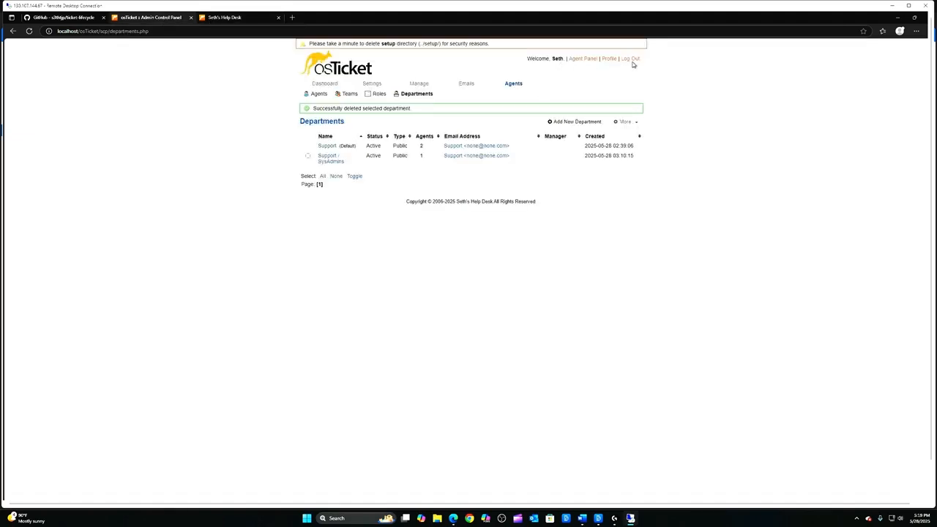
pyautogui.click(628, 62)
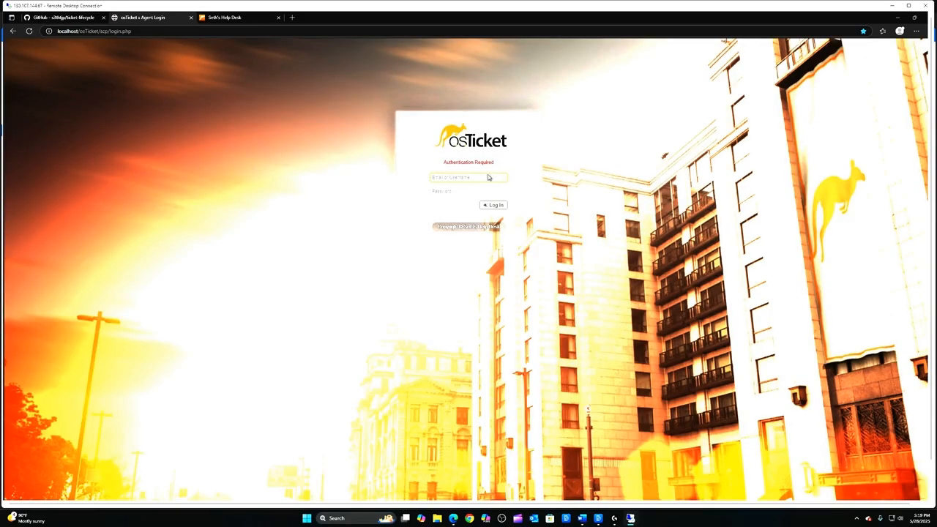
pyautogui.click(470, 177)
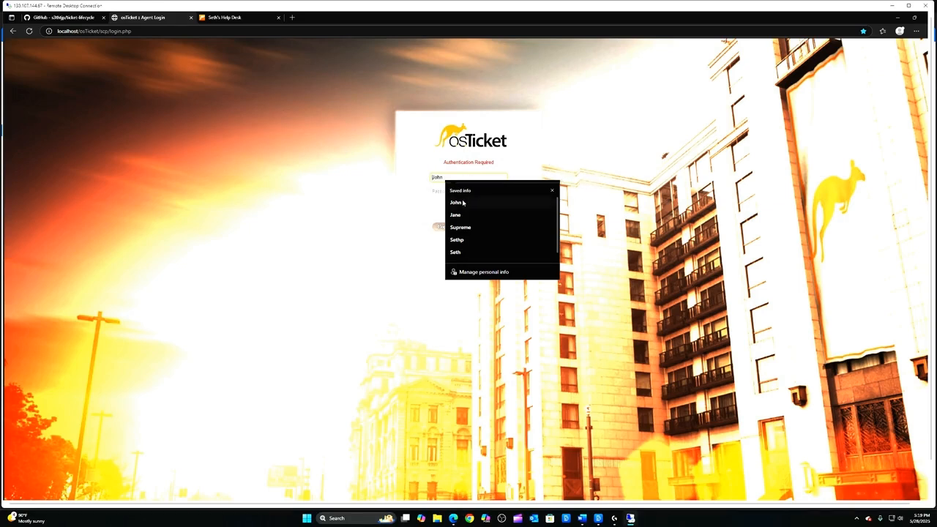
pyautogui.click(461, 203)
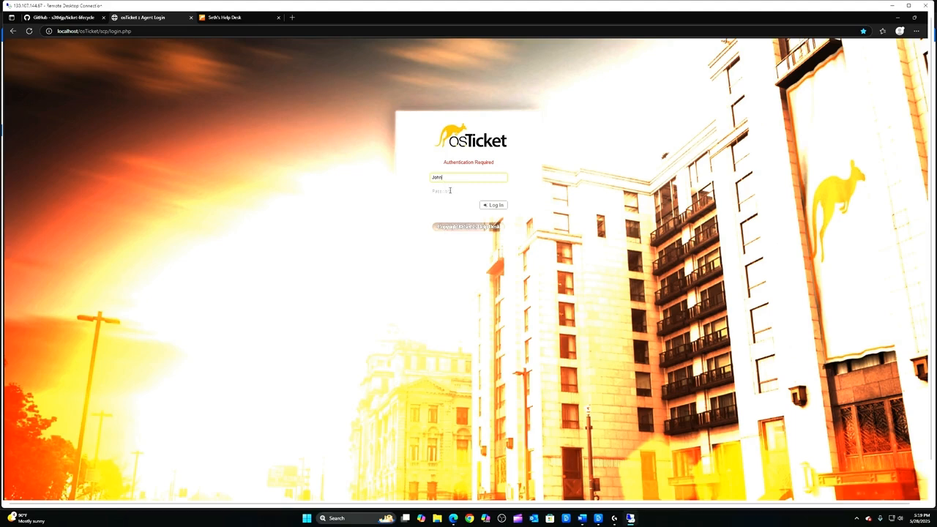
pyautogui.click(456, 178)
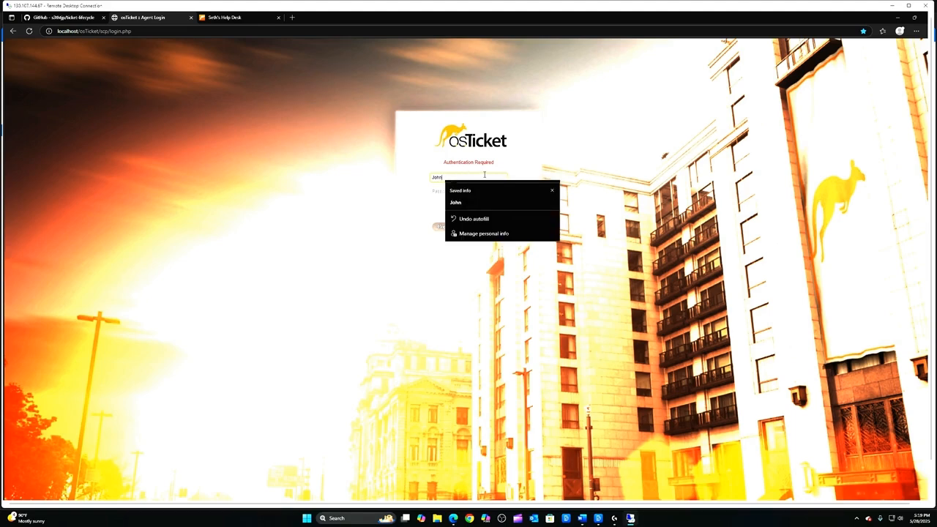
pyautogui.write('_user')
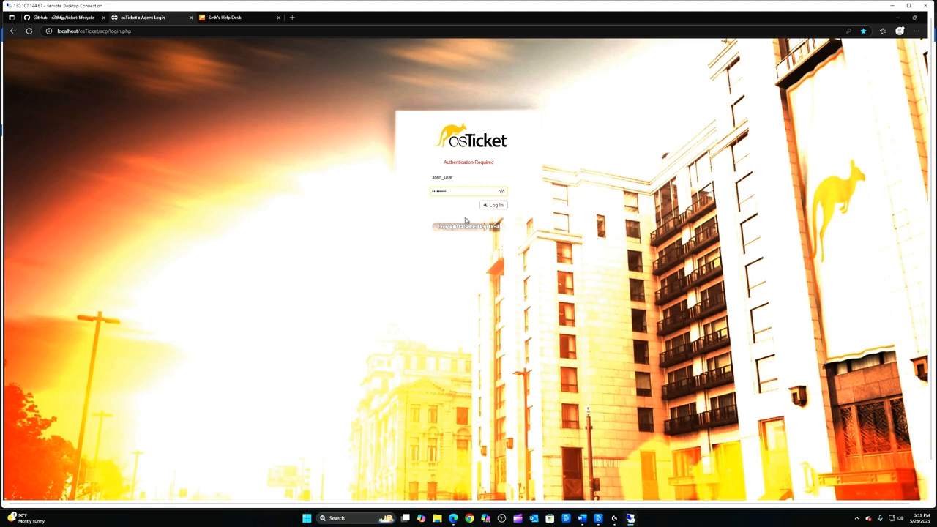
pyautogui.click(493, 205)
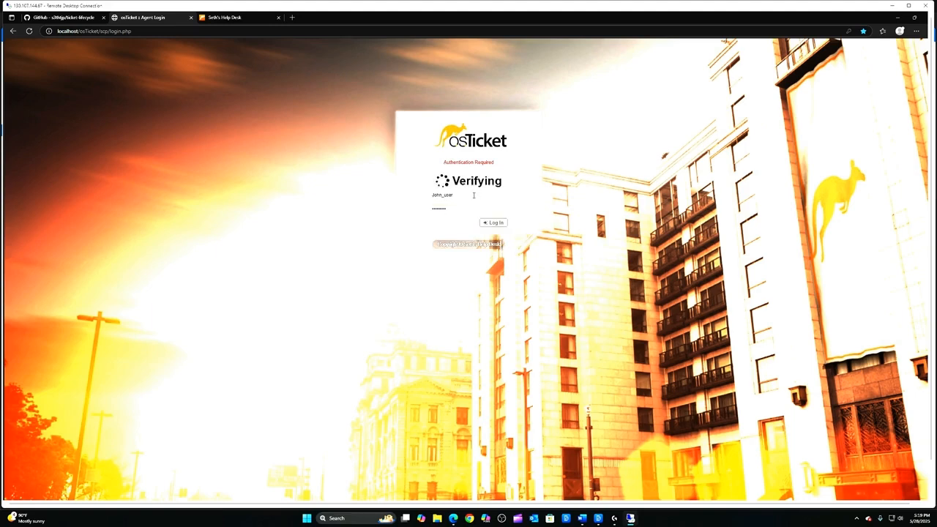
pyautogui.click(504, 224)
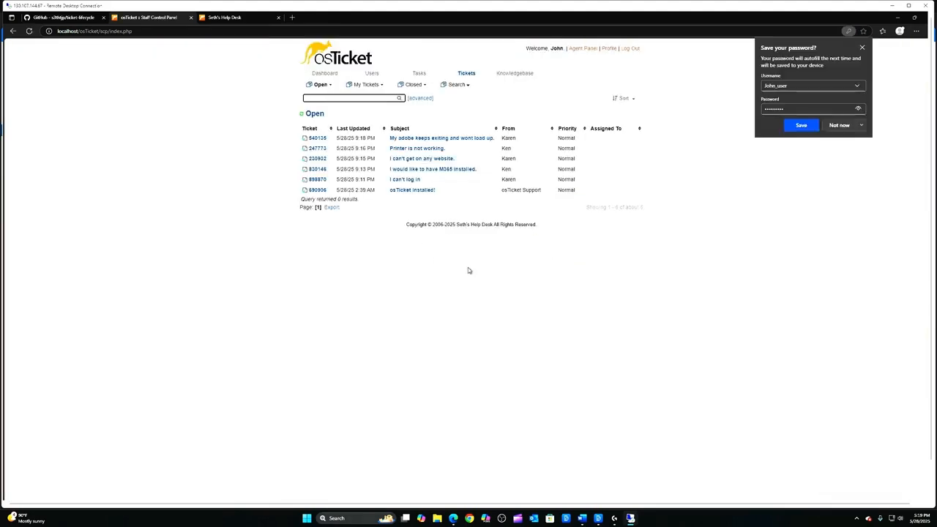
pyautogui.click(862, 47)
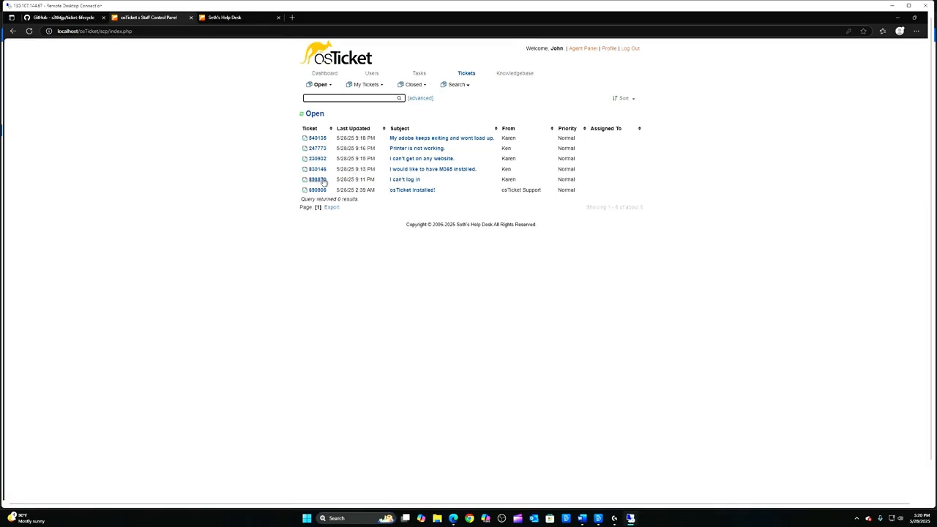
# Open ticket 247773, 'Printer is not working.', from the Open tickets list
pyautogui.moveTo(322, 181)
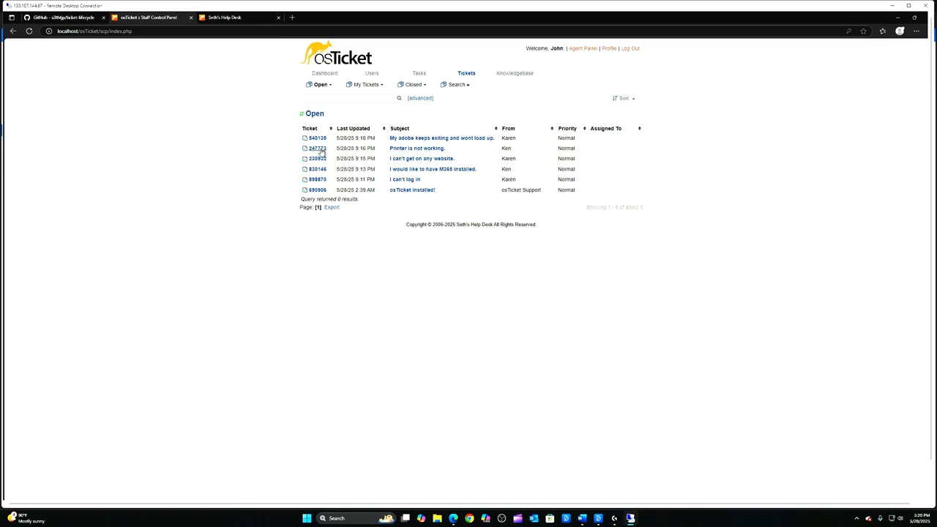
pyautogui.moveTo(321, 153)
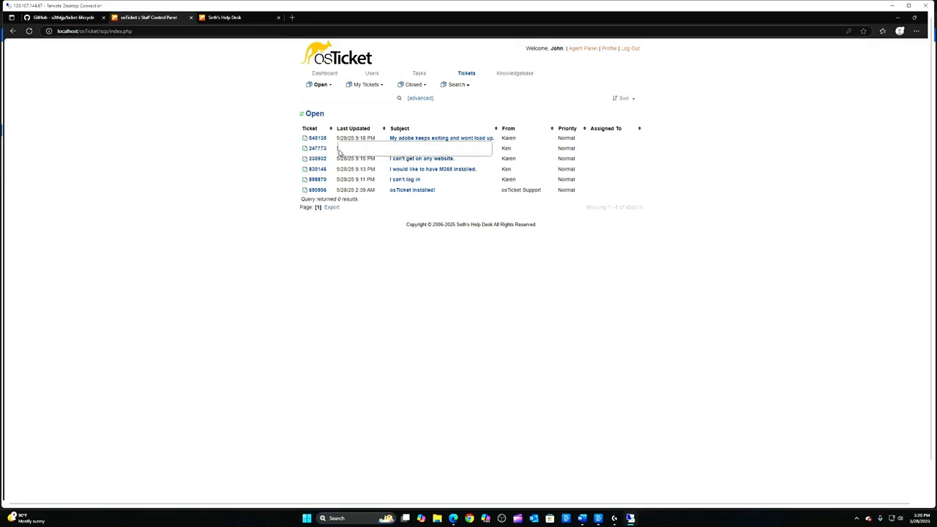
pyautogui.click(319, 150)
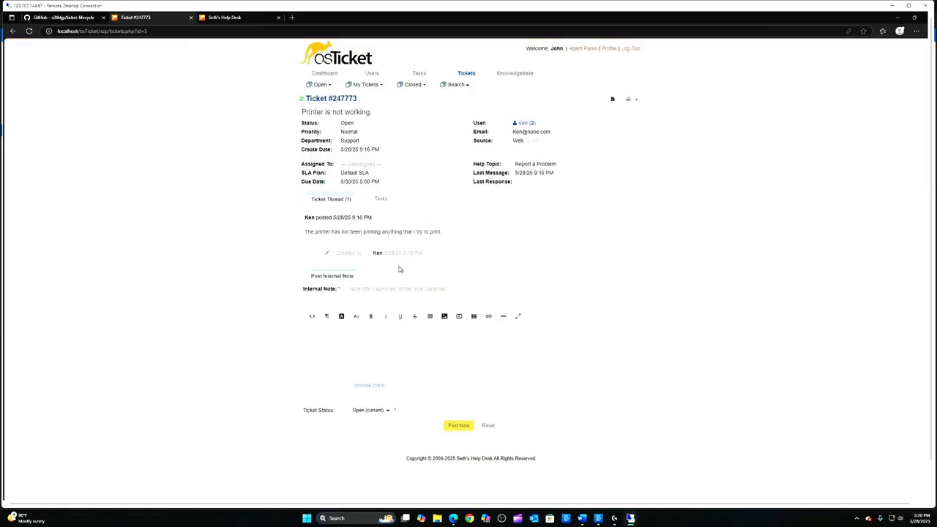
pyautogui.moveTo(303, 109); pyautogui.dragTo(372, 112)
pyautogui.click(364, 139)
pyautogui.moveTo(342, 173); pyautogui.dragTo(361, 175)
pyautogui.click(349, 173)
pyautogui.click(423, 168)
# Log out of the agent account, log in with the saved admin username, and enter the Admin Panel
pyautogui.click(631, 48)
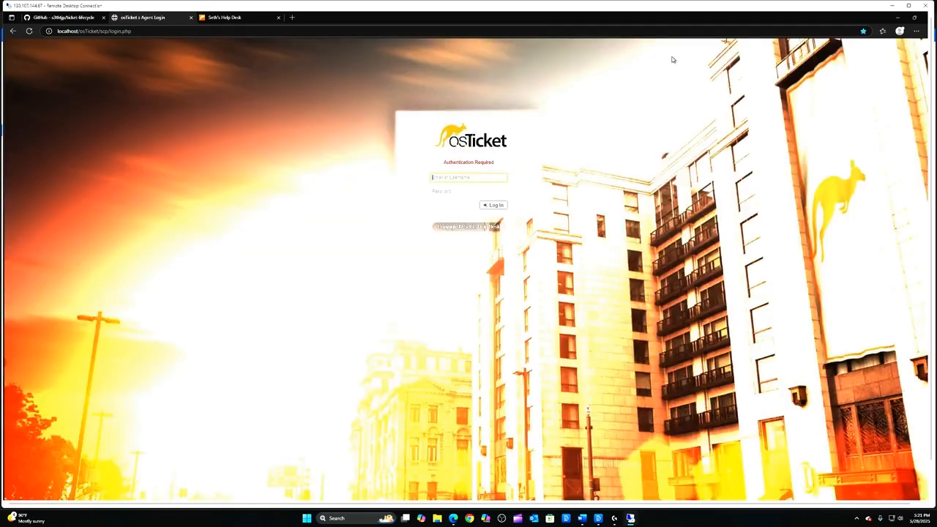
pyautogui.click(467, 177)
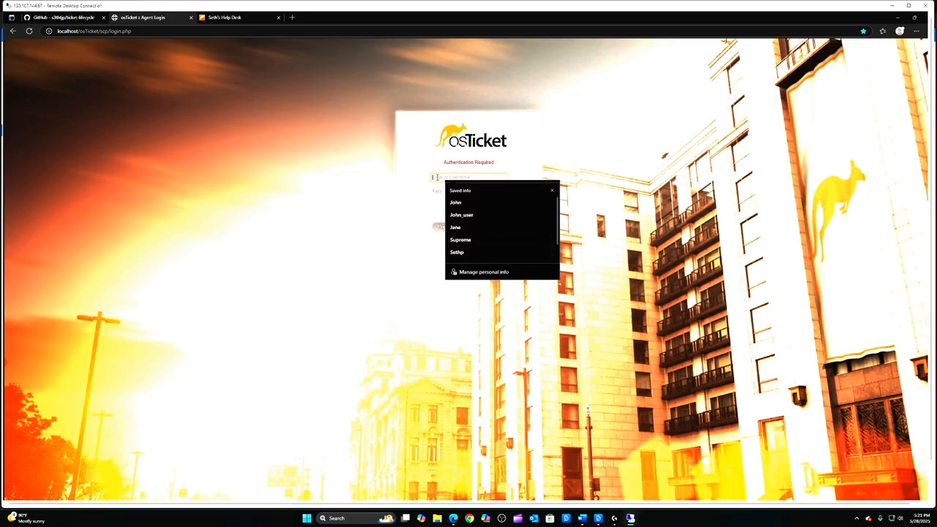
pyautogui.click(459, 252)
pyautogui.click(449, 193)
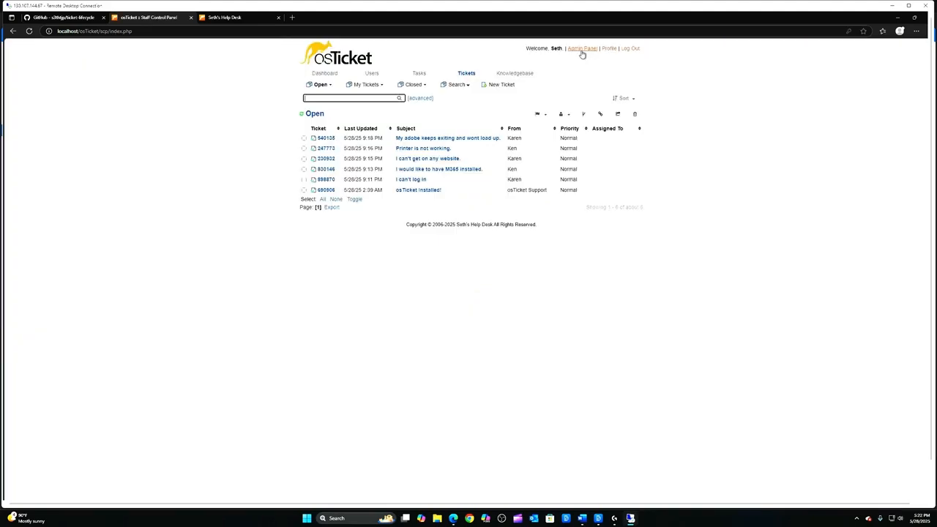
pyautogui.click(583, 50)
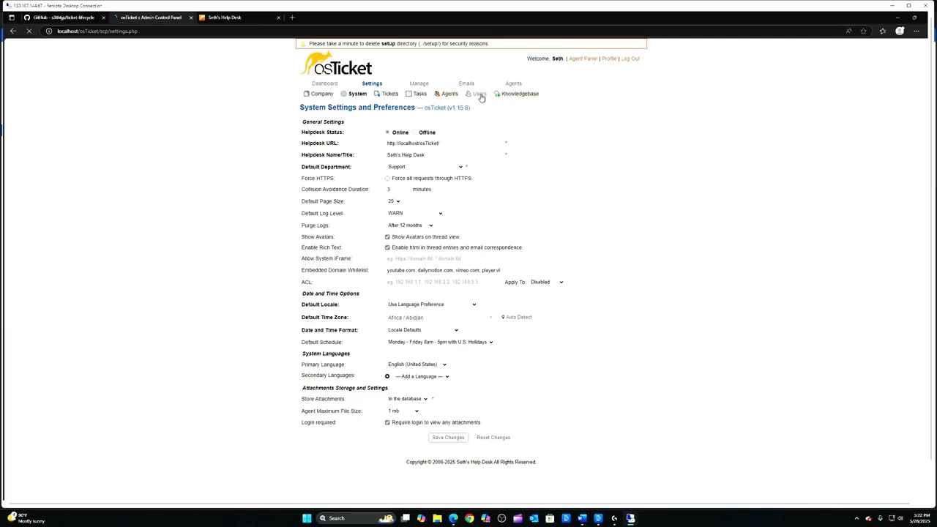
# Set the agent's Support department role to All Access under Agents > Access and save
pyautogui.click(449, 95)
pyautogui.click(514, 83)
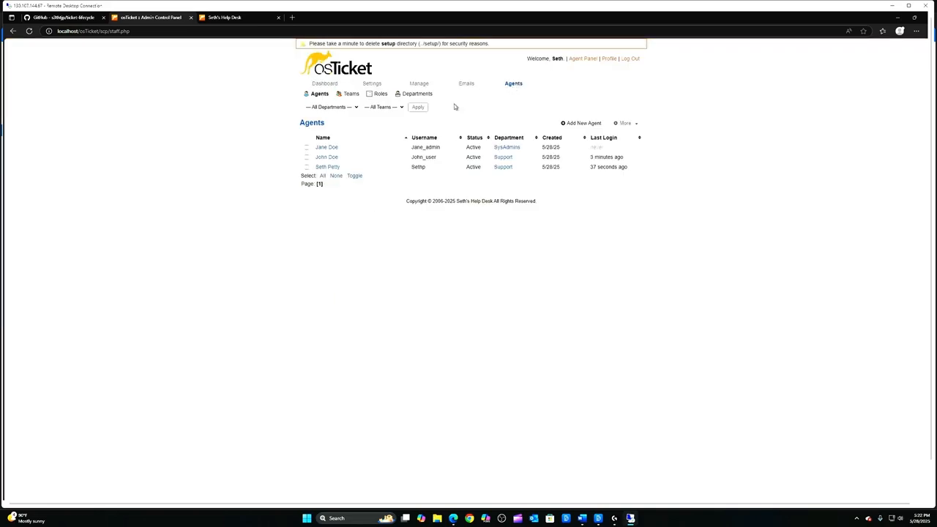
pyautogui.click(331, 162)
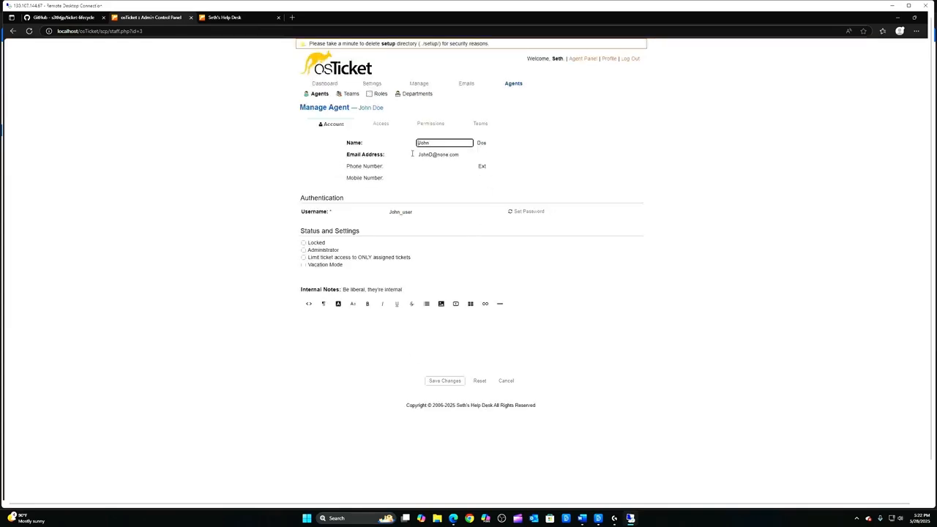
pyautogui.click(377, 126)
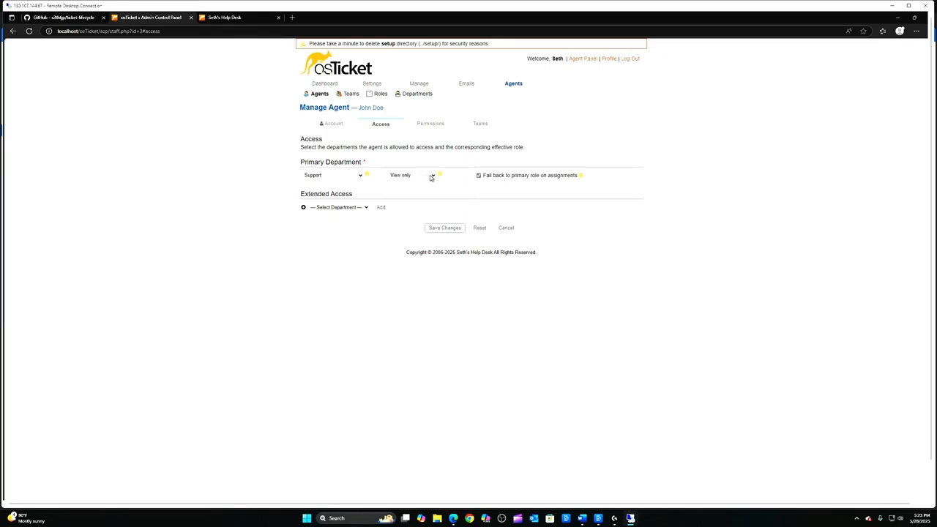
pyautogui.click(432, 176)
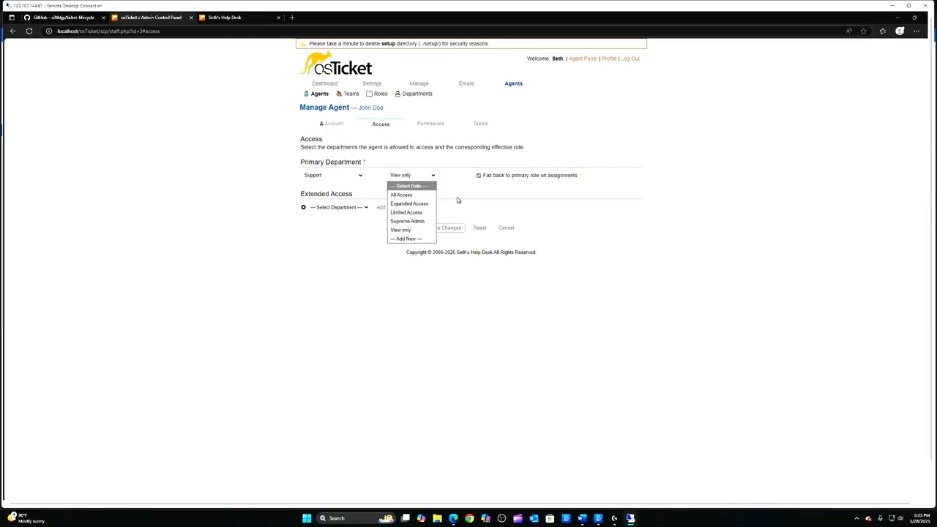
pyautogui.click(458, 199)
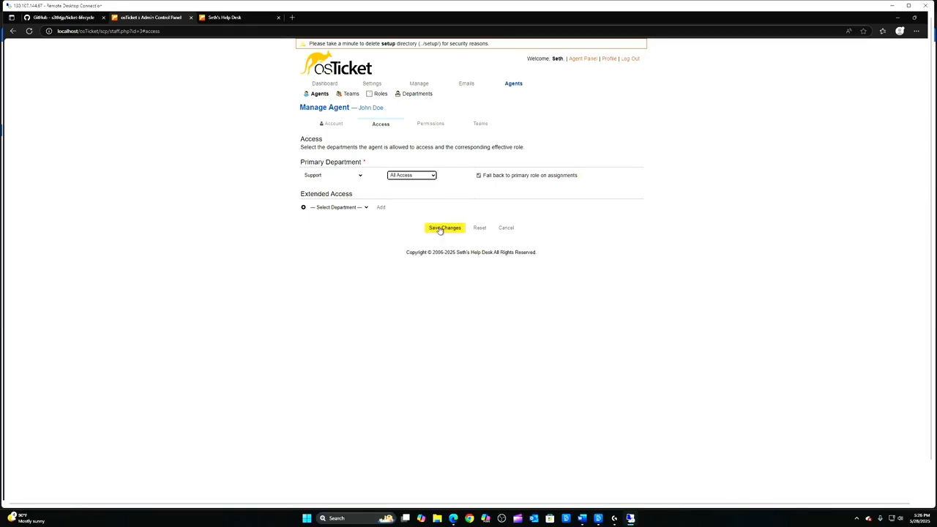
pyautogui.click(440, 229)
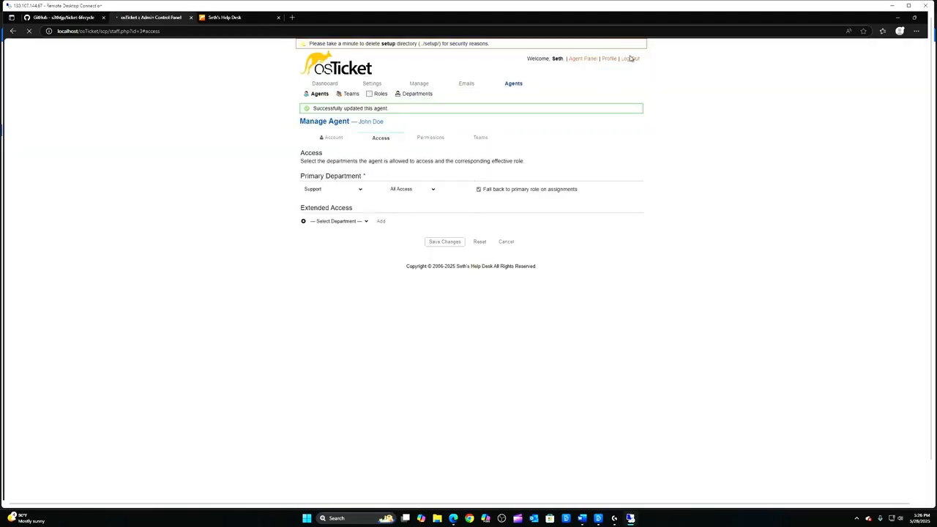
pyautogui.click(628, 59)
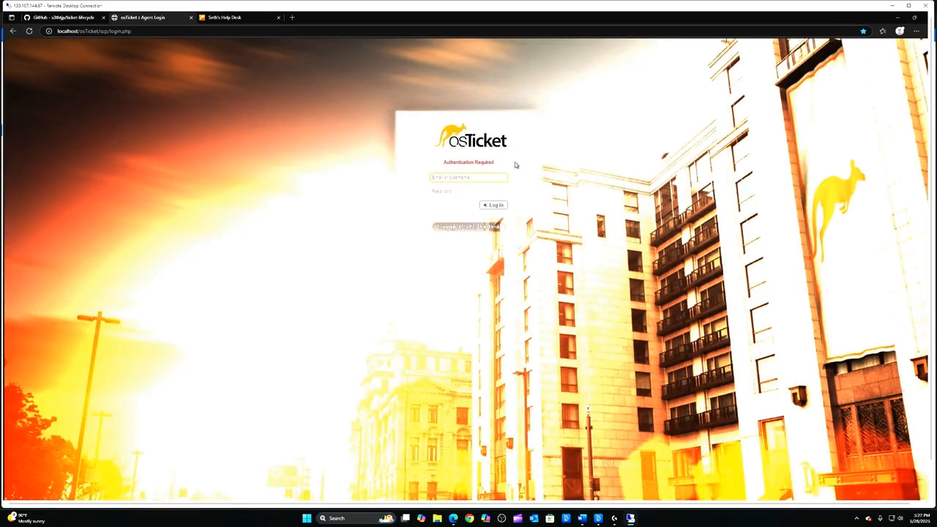
# Log in with the agent's saved username, dismiss the password prompt, and open ticket 247773
pyautogui.click(455, 179)
pyautogui.click(469, 215)
pyautogui.click(466, 192)
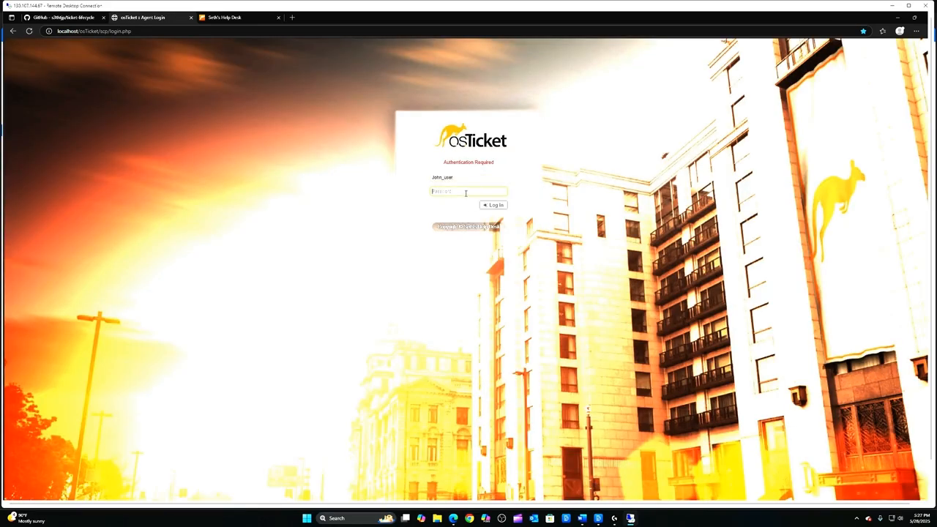
pyautogui.write('•')
pyautogui.press('Return')
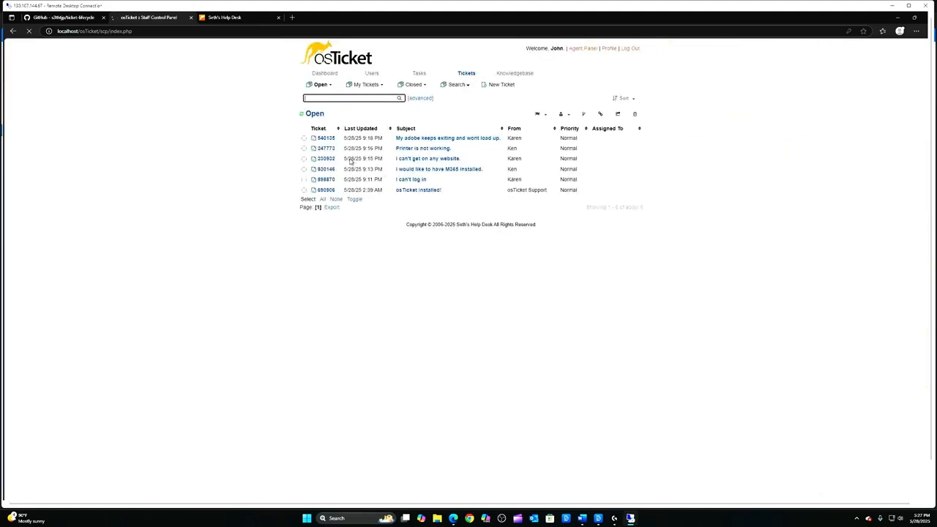
pyautogui.click(320, 150)
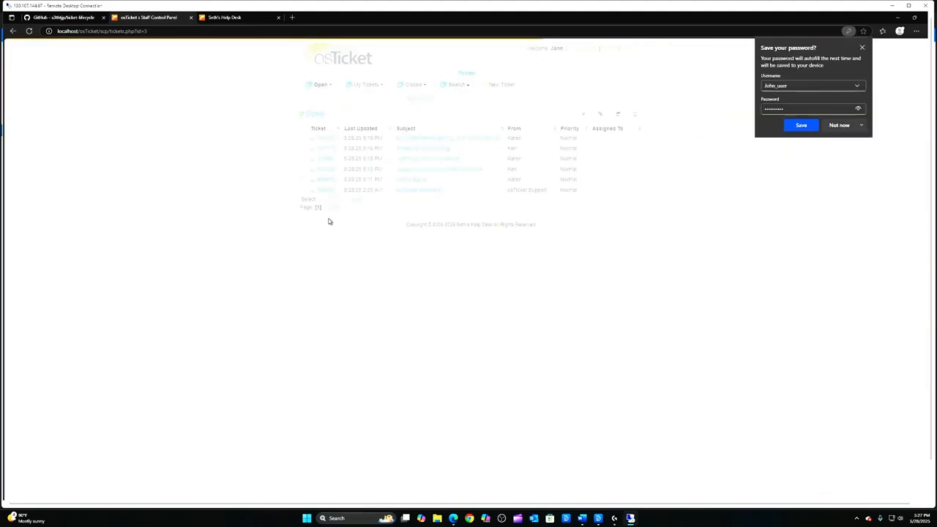
pyautogui.click(862, 47)
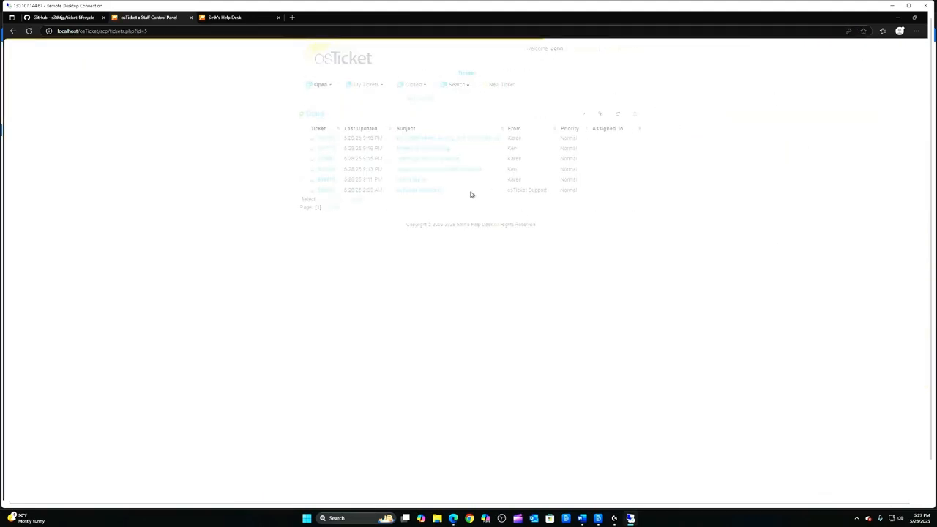
pyautogui.click(319, 147)
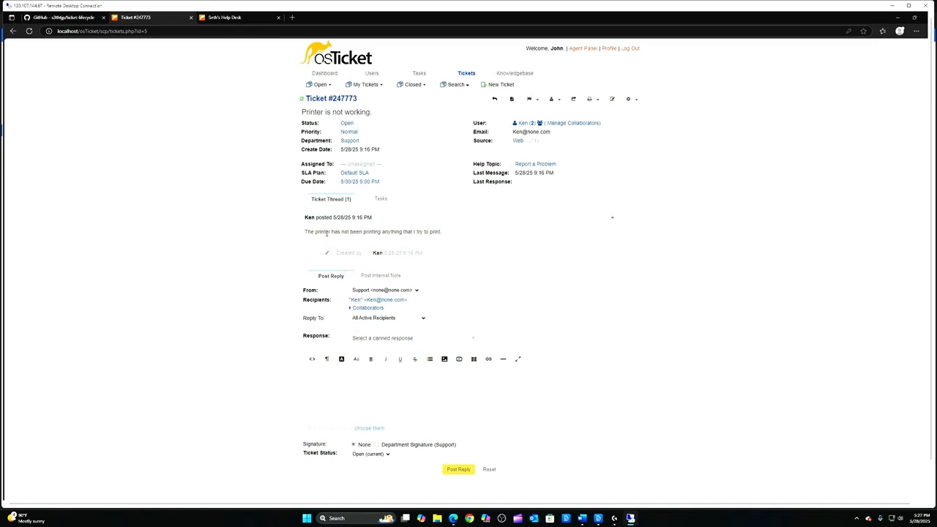
# Highlight the customer's printer complaint, place the cursor in Post Reply, and view Default SLA details
pyautogui.moveTo(308, 231); pyautogui.dragTo(444, 232)
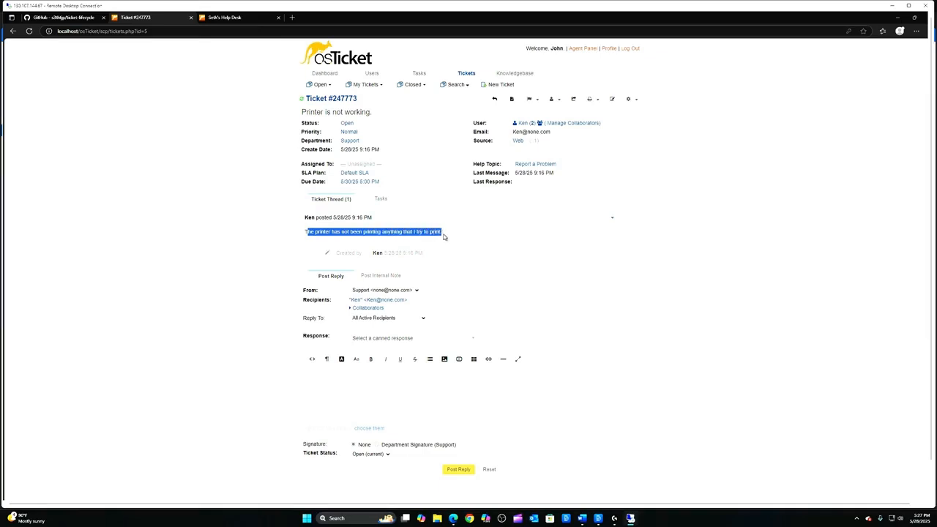
pyautogui.click(257, 241)
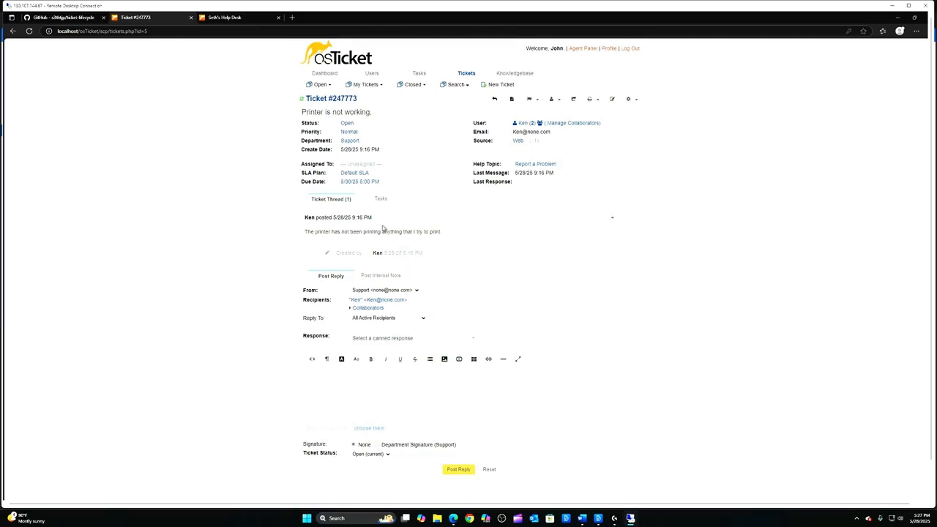
pyautogui.click(359, 378)
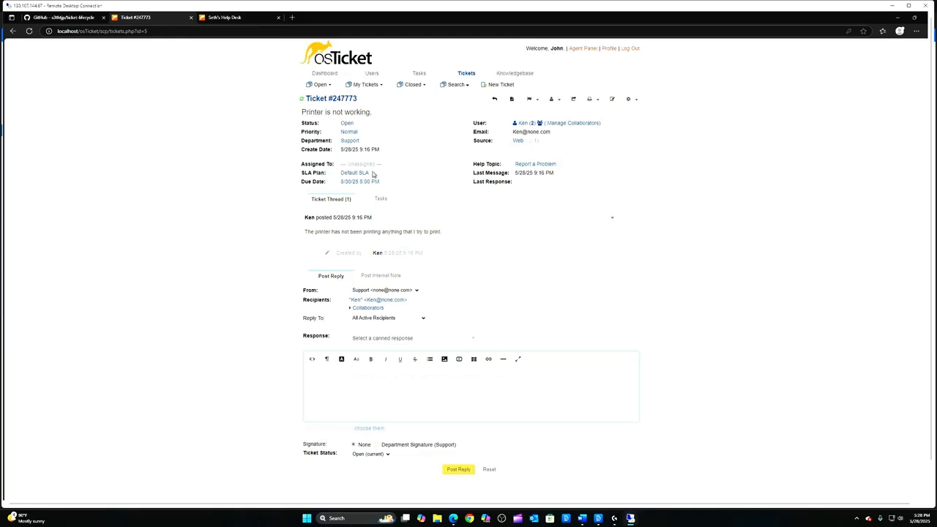
pyautogui.click(363, 174)
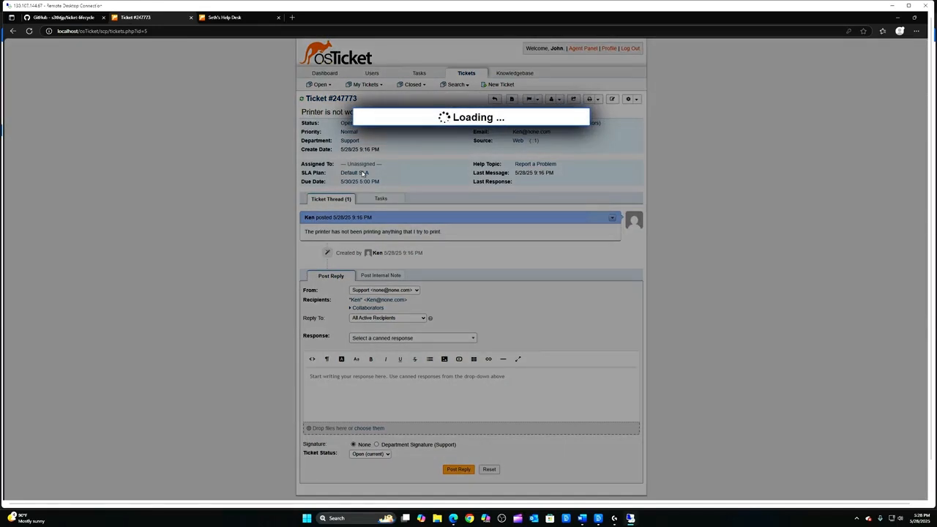
# Change ticket #247773's SLA plan to Sev-A, commenting 'Possible large business impact'
pyautogui.click(388, 141)
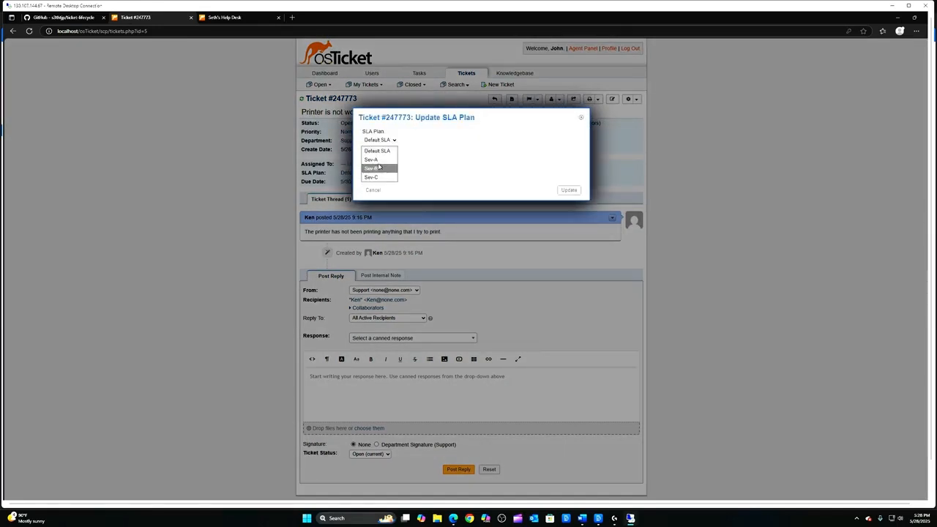
pyautogui.click(378, 161)
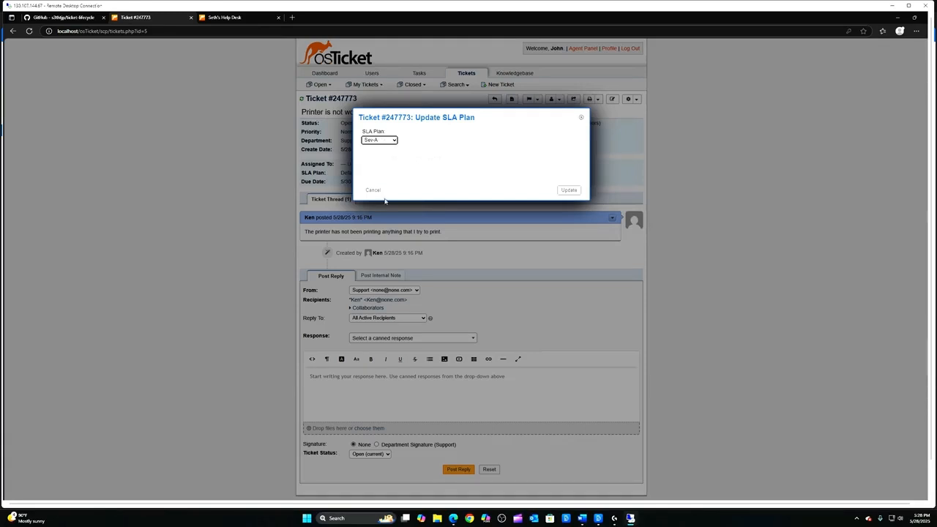
pyautogui.click(394, 159)
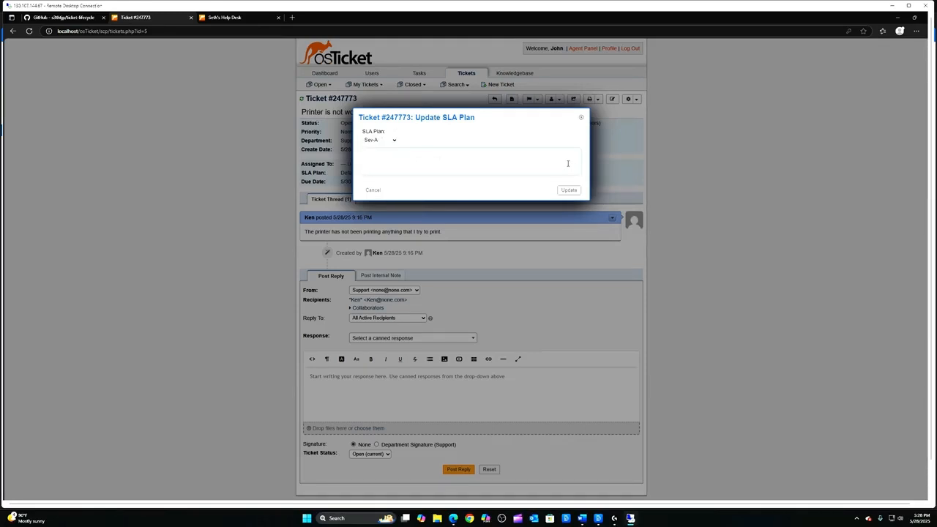
pyautogui.write('Possible bularge business Impact')
pyautogui.click(570, 191)
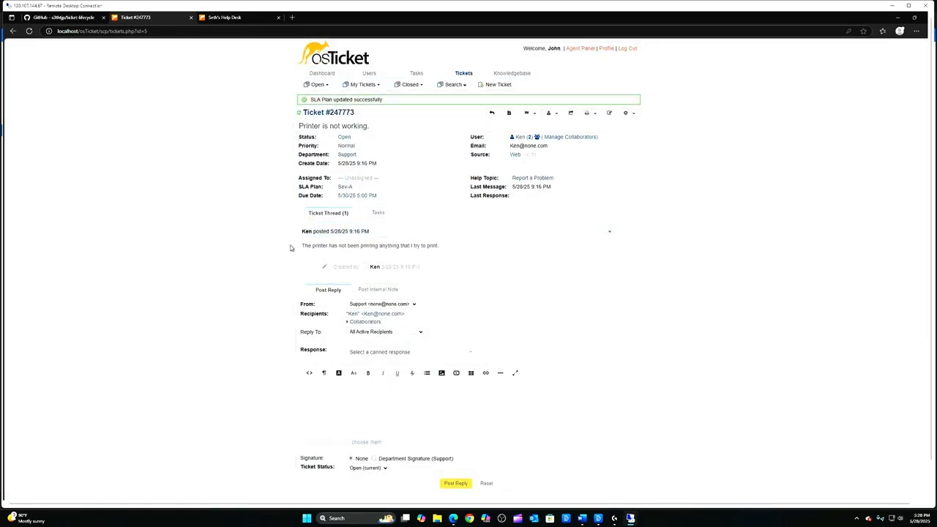
pyautogui.click(531, 178)
# Set the help topic to Report a Problem / Business Critical Outage with note 'Possible large impact on business.'
pyautogui.click(445, 140)
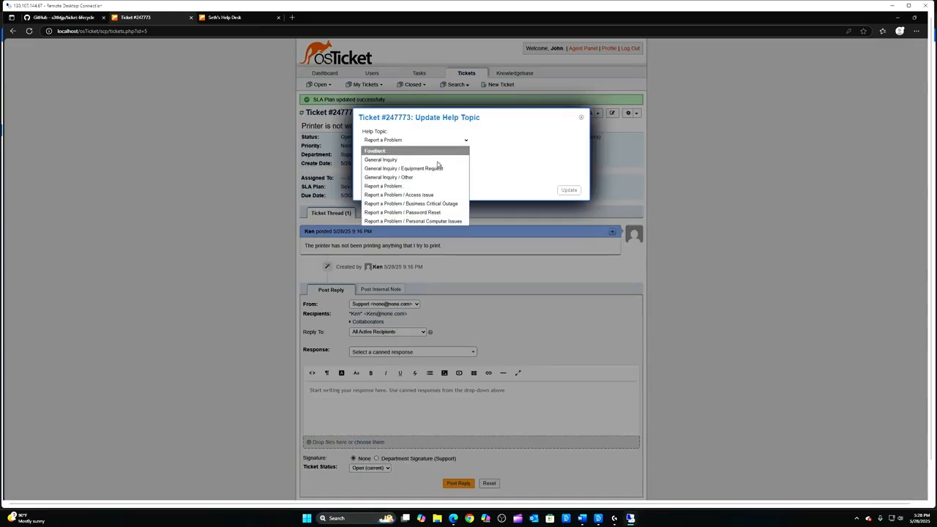
pyautogui.click(436, 205)
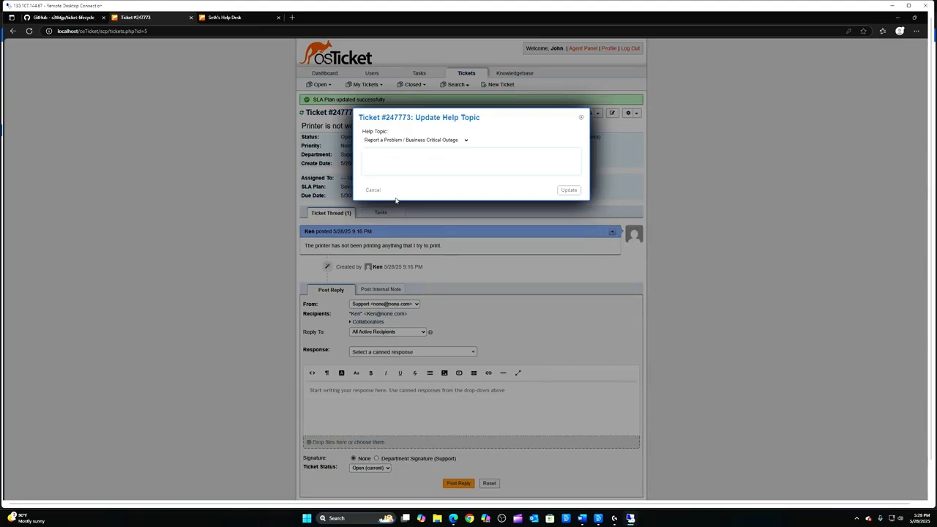
pyautogui.write('Possibl')
pyautogui.write('e large impact on ')
pyautogui.write('business')
pyautogui.write('.')
pyautogui.click(437, 158)
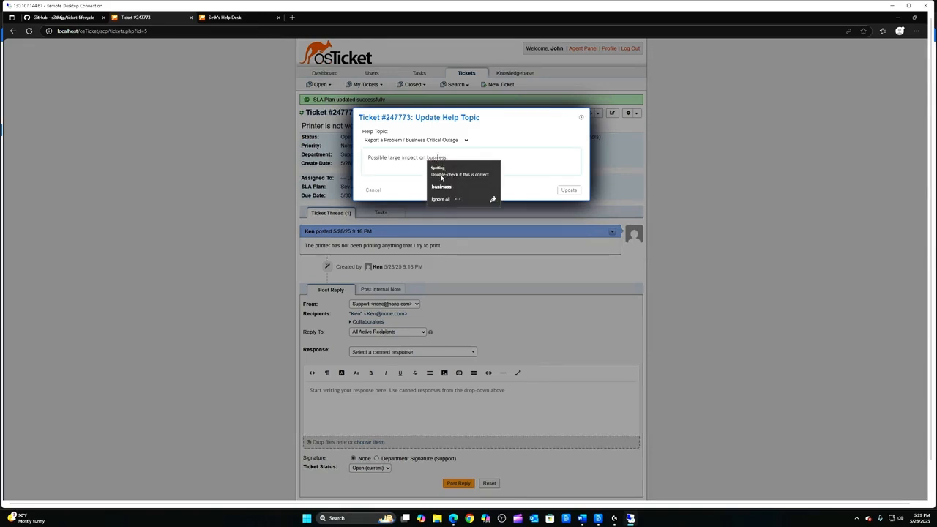
pyautogui.click(442, 186)
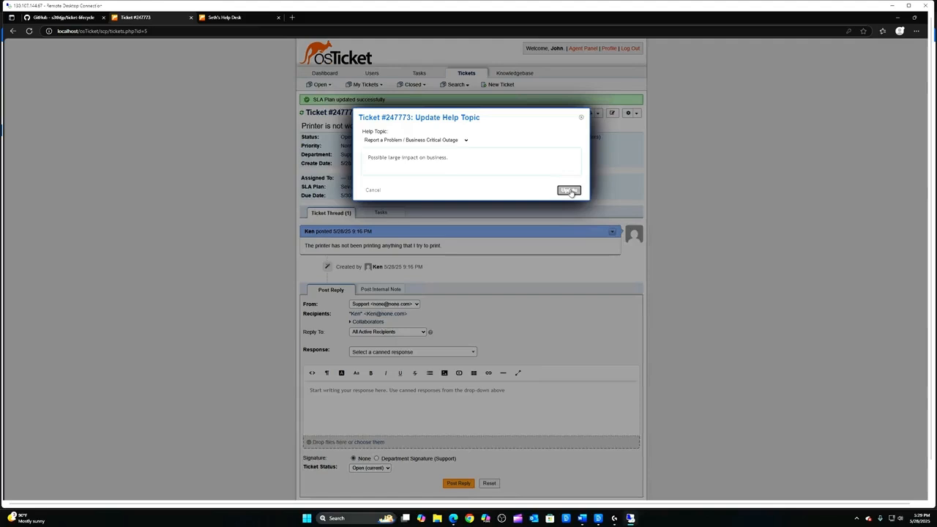
pyautogui.click(568, 189)
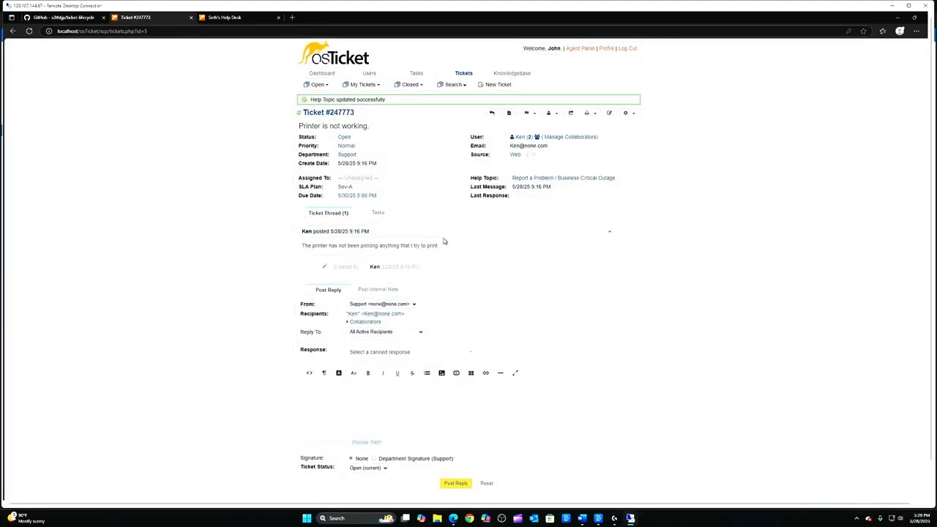
# Assign ticket #247773 to your own agent account with a comment that you'll take this ticket
pyautogui.scroll(-1, 417, 257)
pyautogui.click(357, 165)
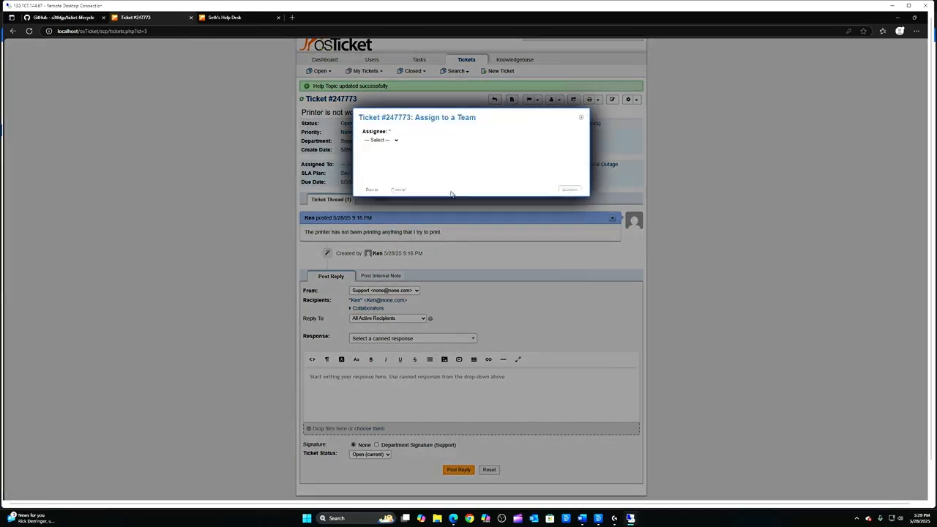
pyautogui.click(390, 141)
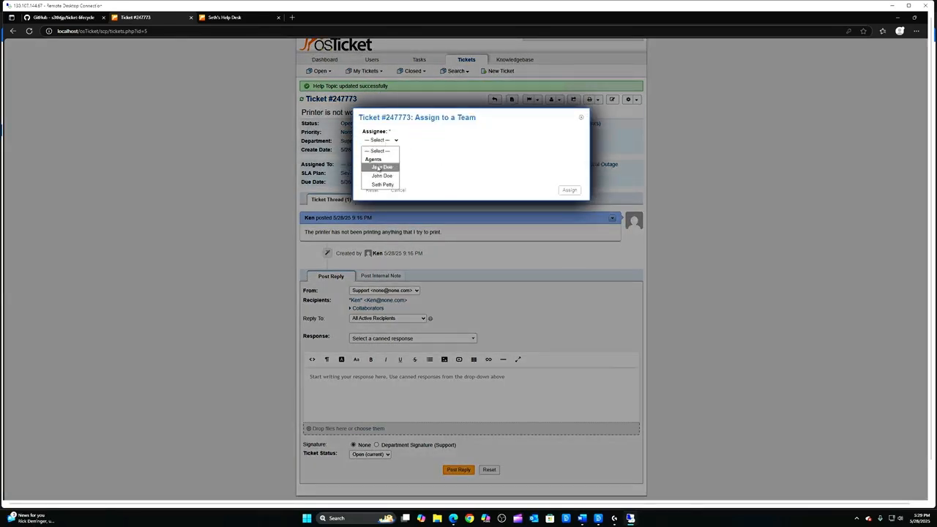
pyautogui.click(379, 175)
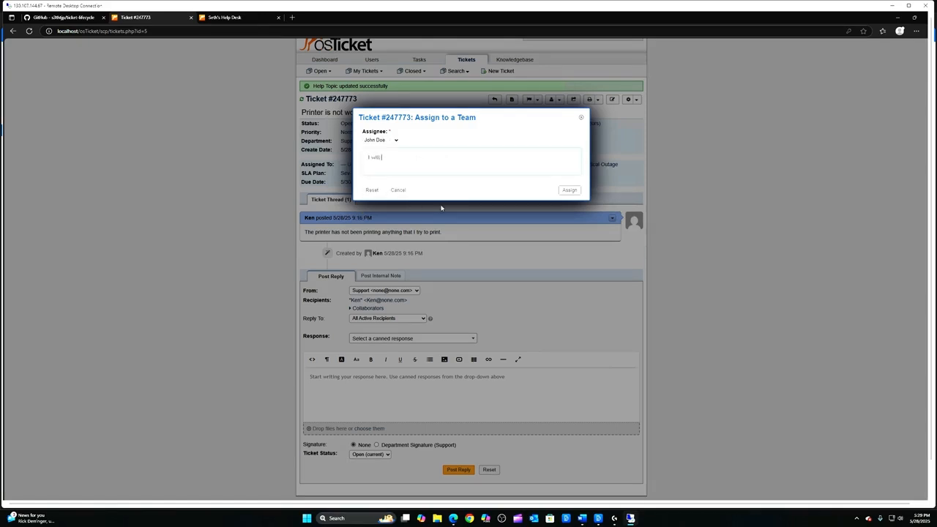
pyautogui.write('ake this ticket')
pyautogui.click(571, 190)
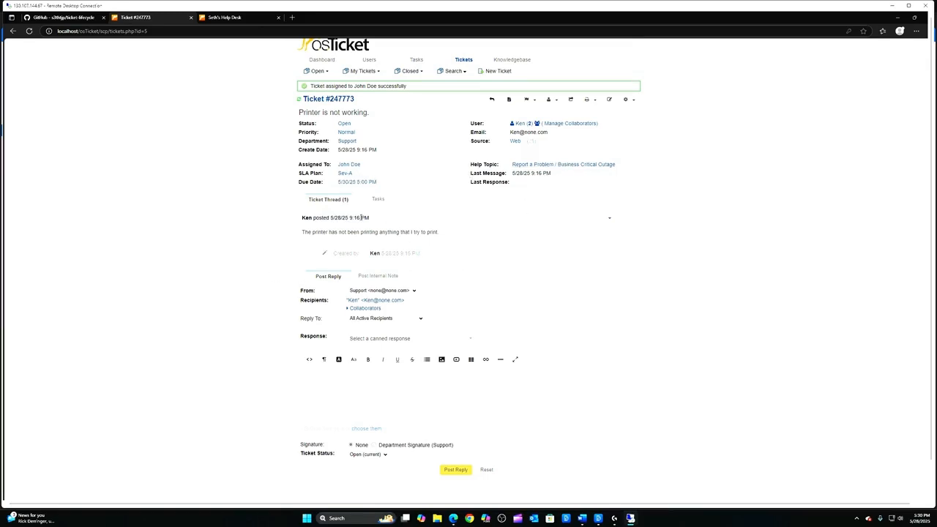
# Post a reply greeting the customer, introducing yourself, and asking them to provide more details about the printer issue
pyautogui.click(357, 376)
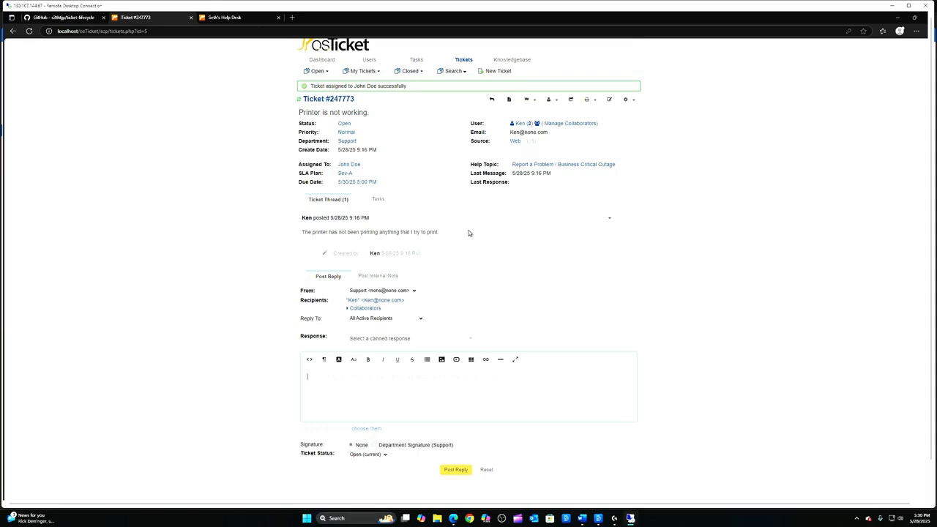
pyautogui.write('Hello Ken,')
pyautogui.write('I')
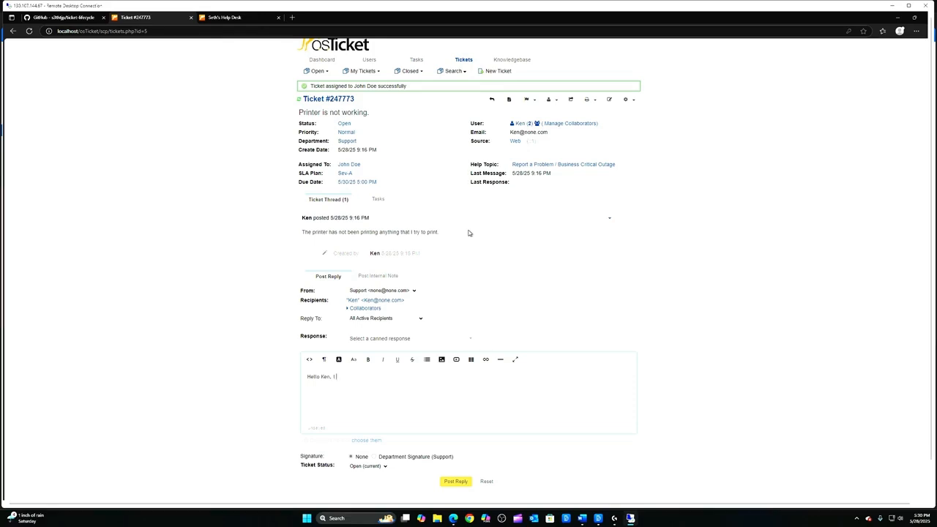
pyautogui.write('my name is John and I will be assisting y')
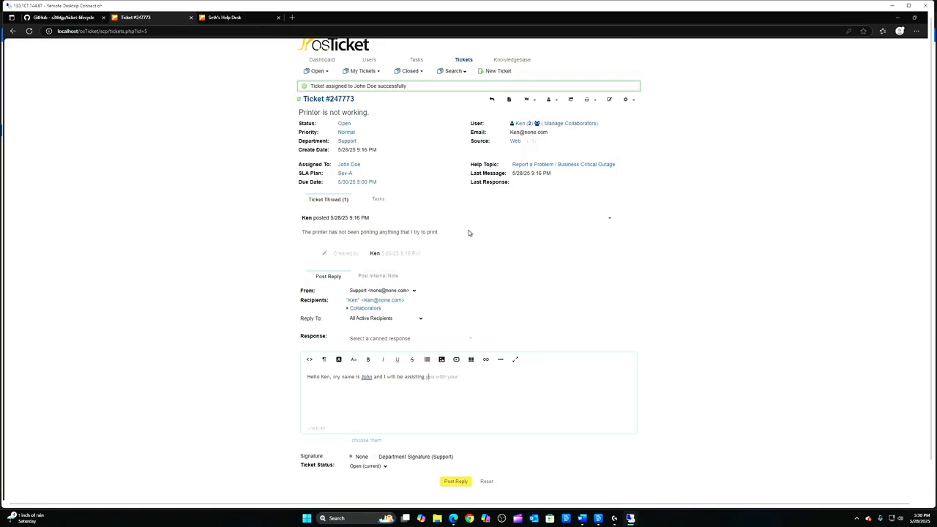
pyautogui.write('ou with your printer issue. Can you please prob')
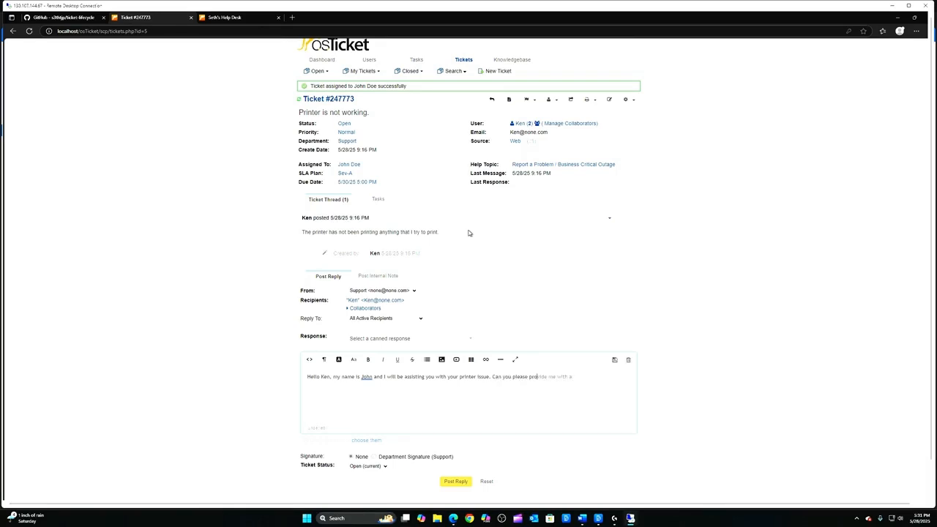
pyautogui.press('BackSpace')
pyautogui.write('vide me with a couple more details')
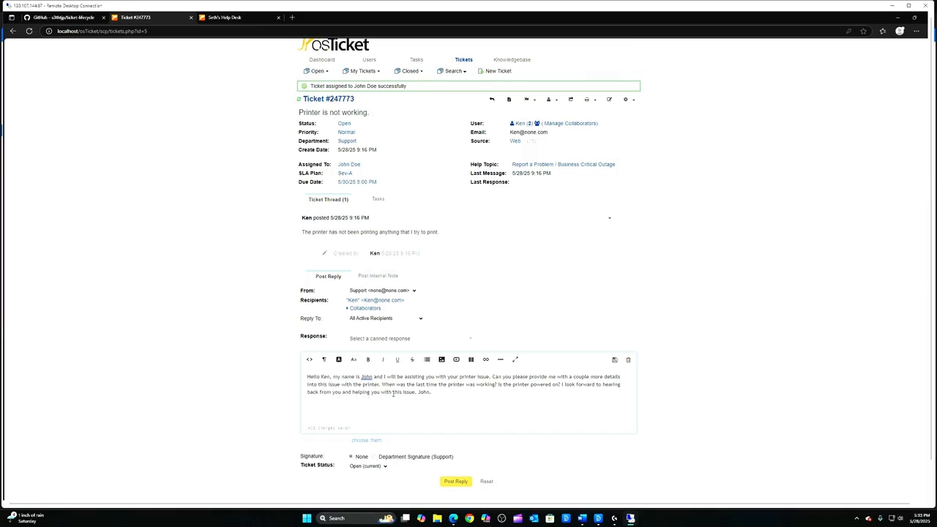
pyautogui.click(456, 482)
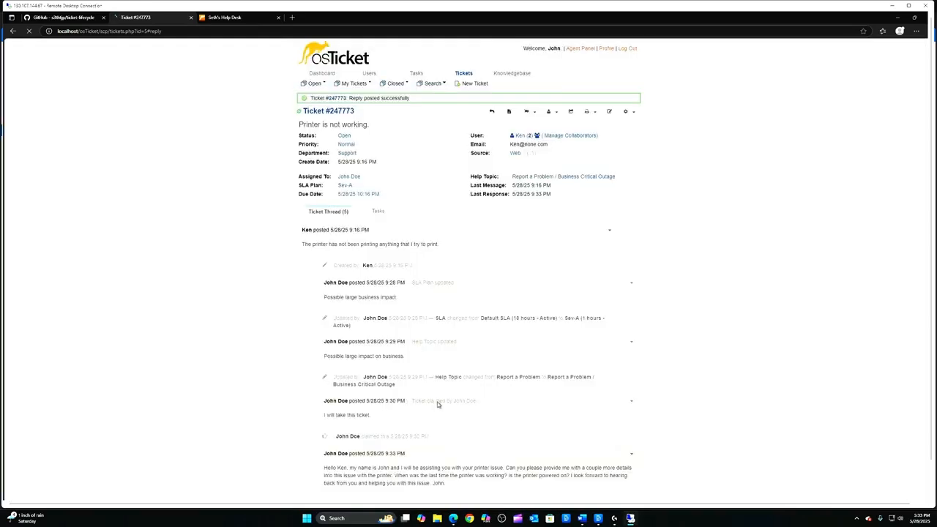
# Scroll through the ticket thread to confirm the posted reply appears
pyautogui.scroll(2, 502, 313)
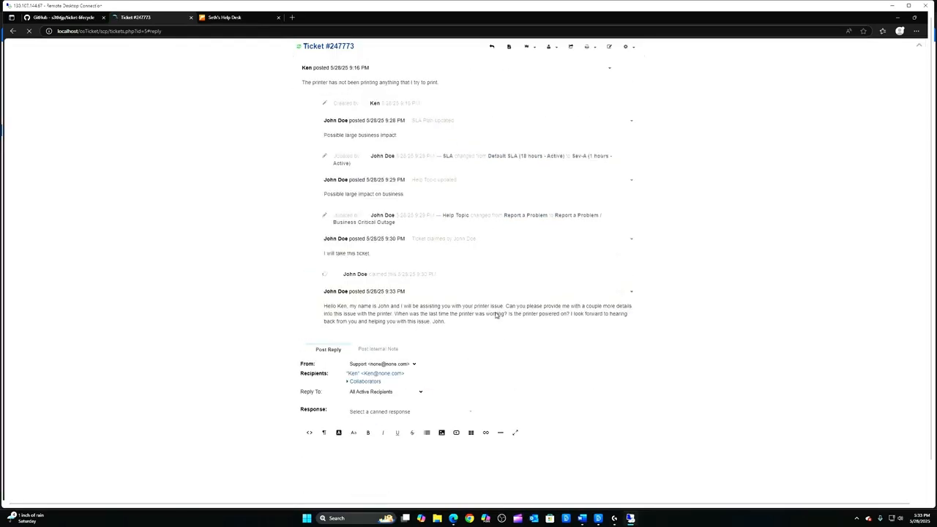
pyautogui.scroll(1, 468, 330)
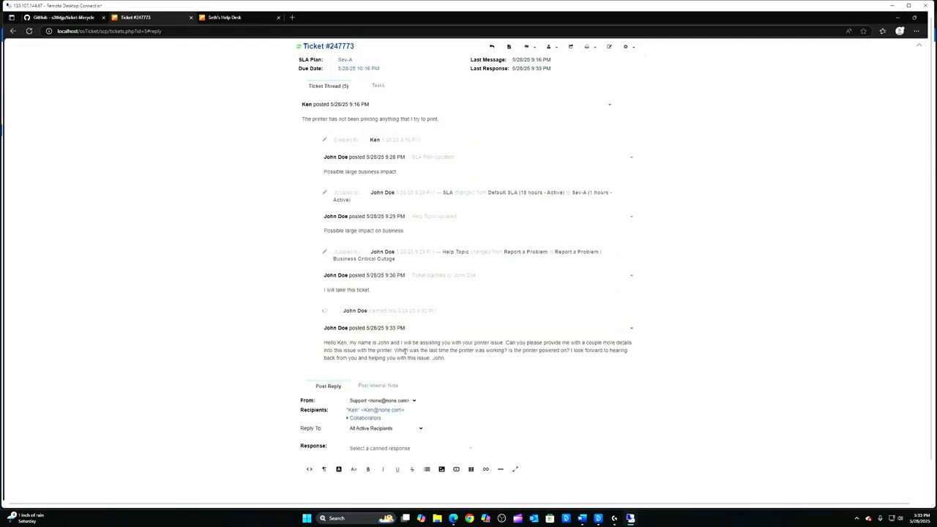
pyautogui.scroll(1, 410, 350)
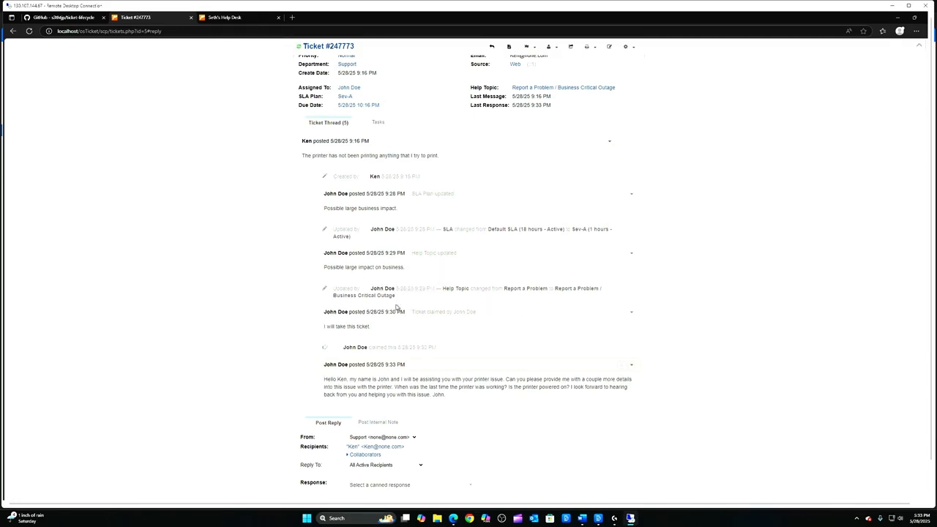
pyautogui.scroll(1, 399, 280)
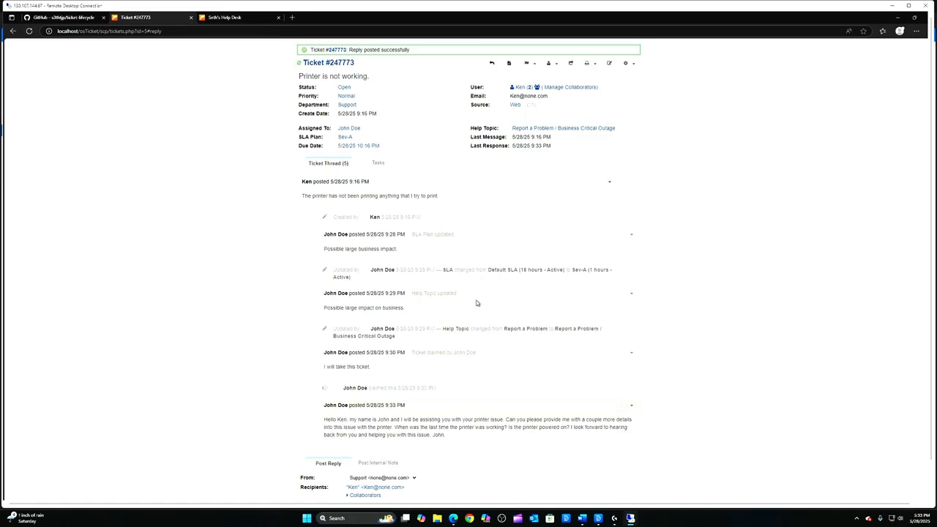
pyautogui.scroll(-1, 469, 302)
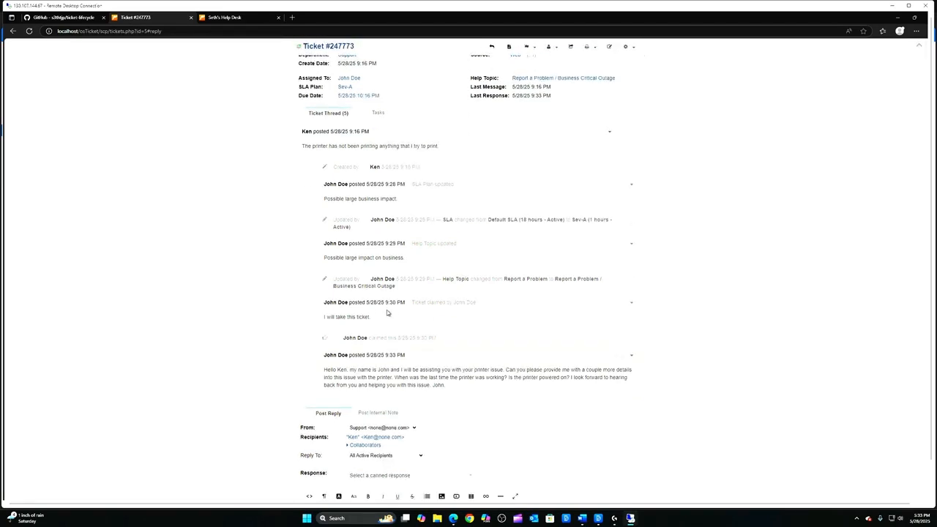
pyautogui.scroll(-1, 374, 333)
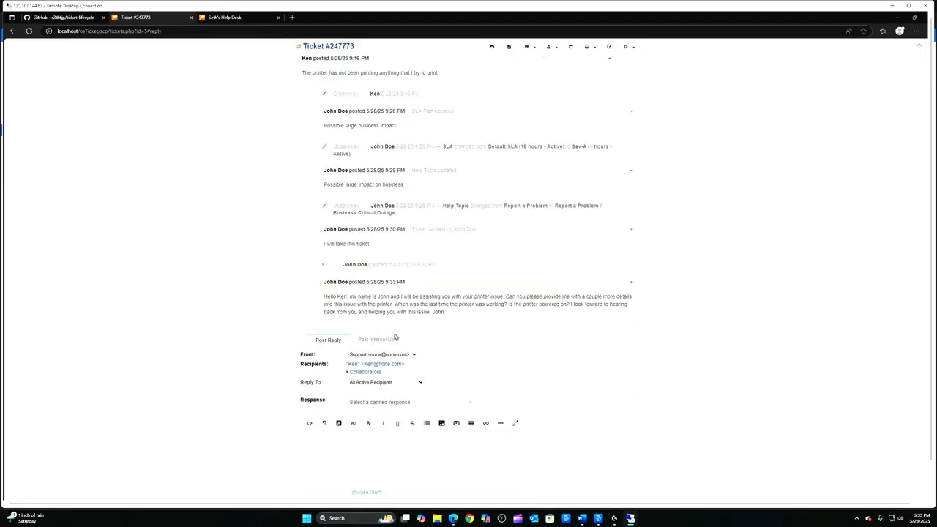
pyautogui.scroll(-1, 467, 349)
# Bring the Word troubleshooting document to the front
pyautogui.moveTo(582, 520)
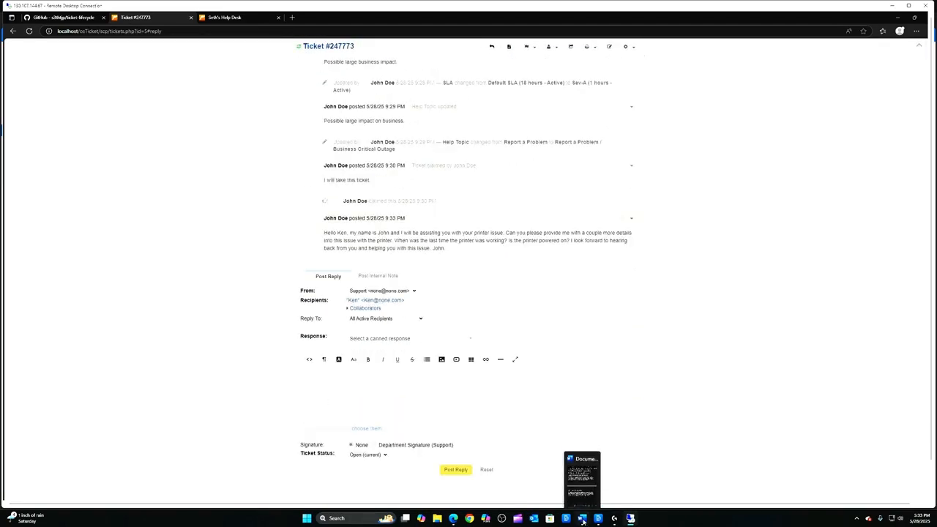
pyautogui.scroll(2, 677, 449)
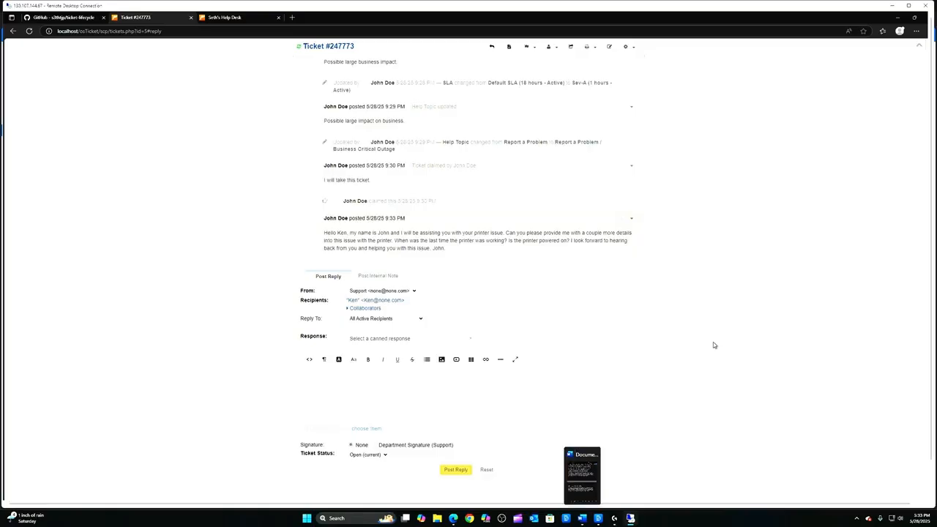
pyautogui.click(587, 496)
# Skim the rest of the Word troubleshooting notes
pyautogui.scroll(8, 758, 374)
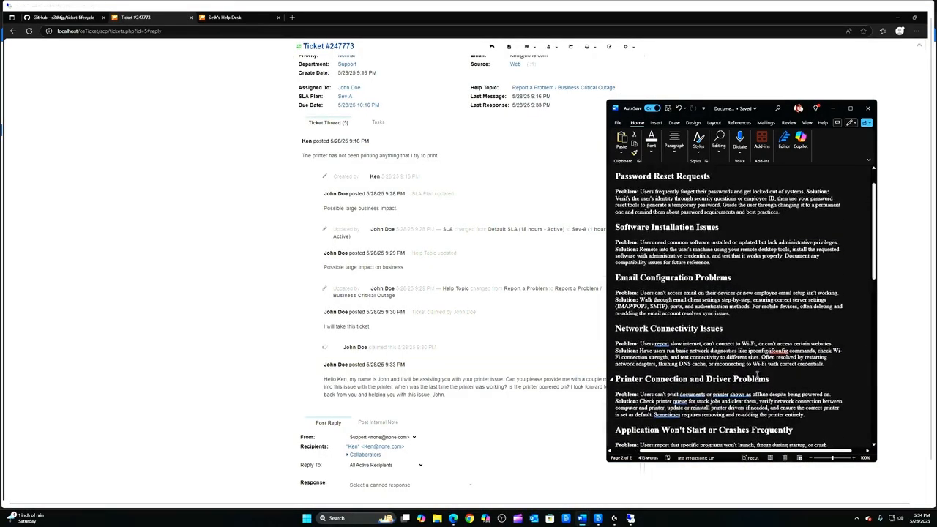
pyautogui.scroll(-4, 757, 374)
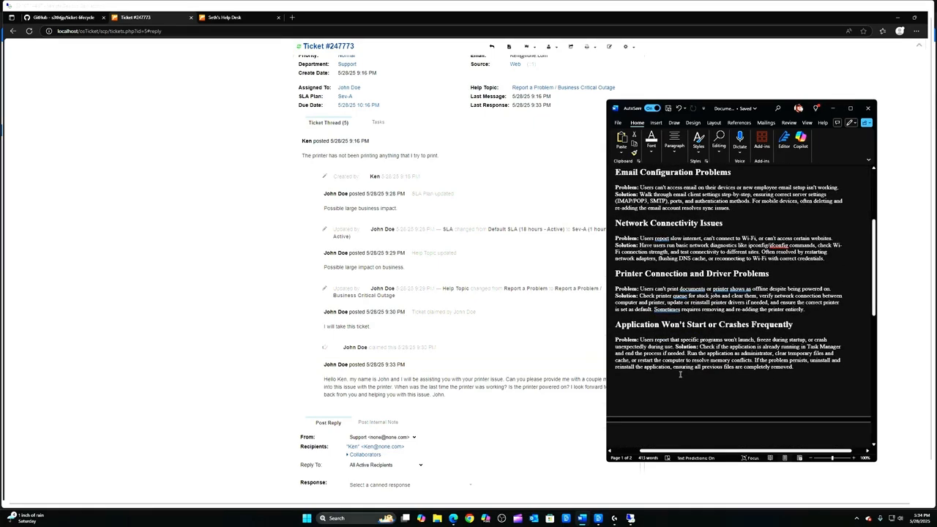
pyautogui.scroll(-1, 680, 373)
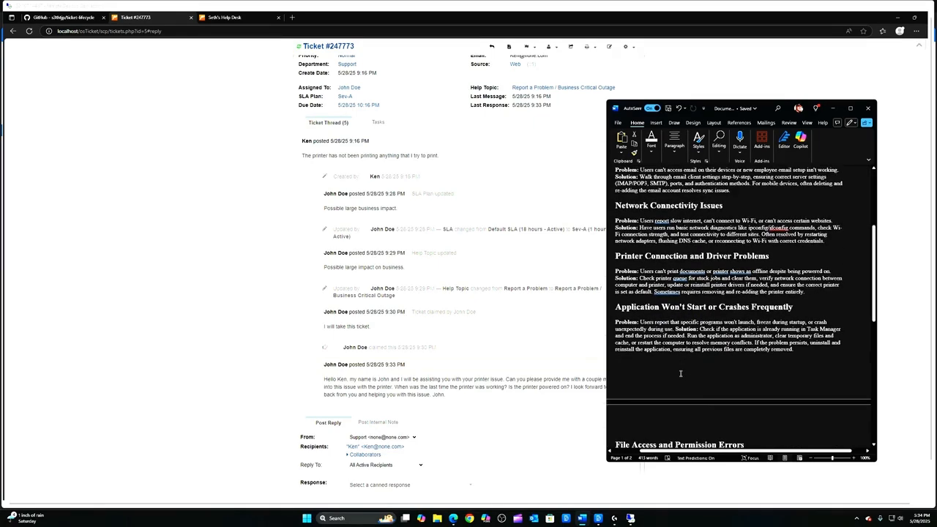
# Return to ticket #247773 and scroll down to the Post Reply editor
pyautogui.click(487, 434)
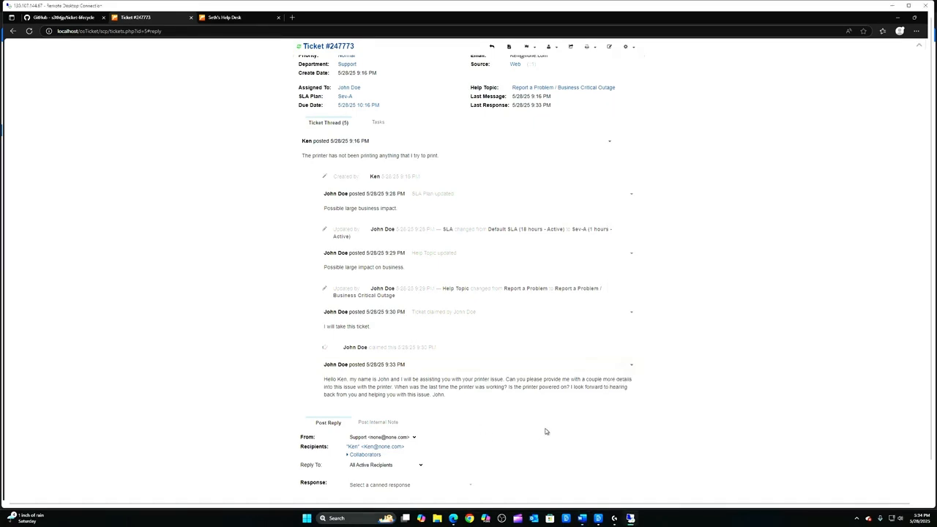
pyautogui.scroll(-3, 418, 395)
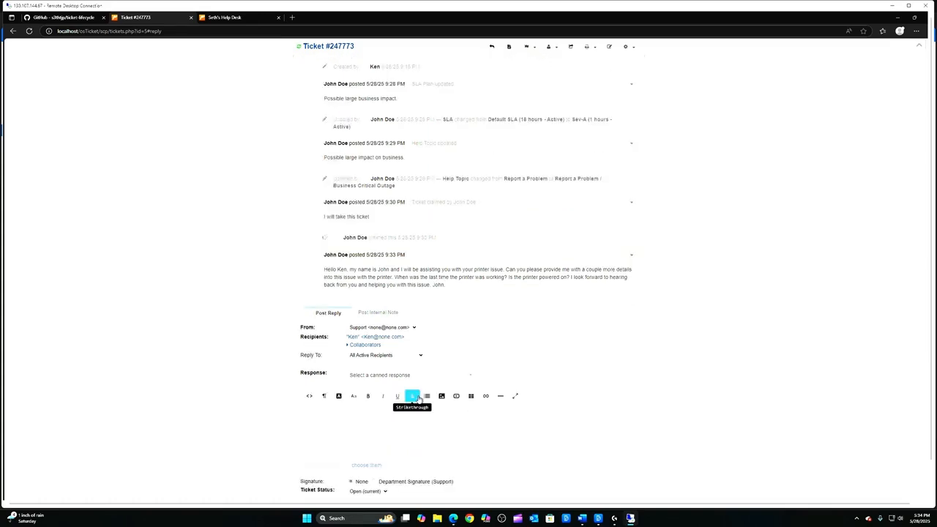
pyautogui.scroll(-1, 418, 397)
pyautogui.scroll(1, 476, 417)
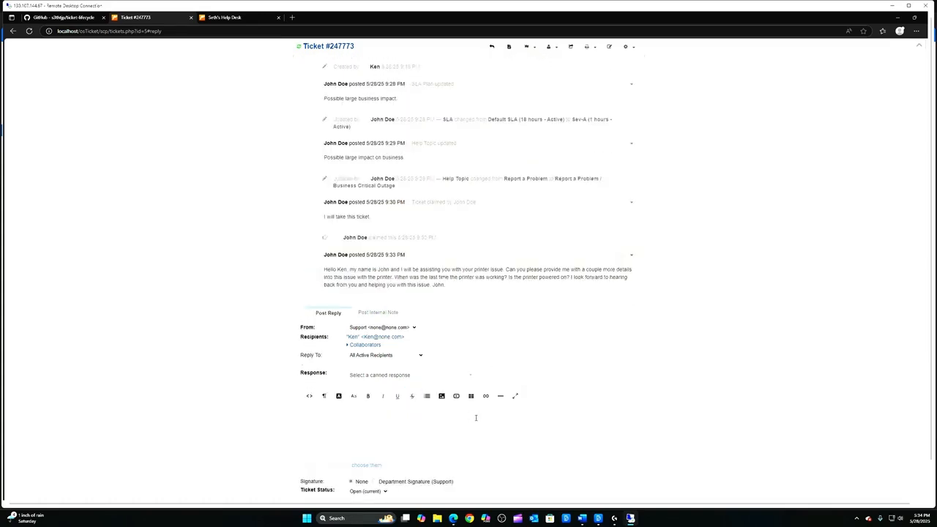
pyautogui.scroll(1, 476, 417)
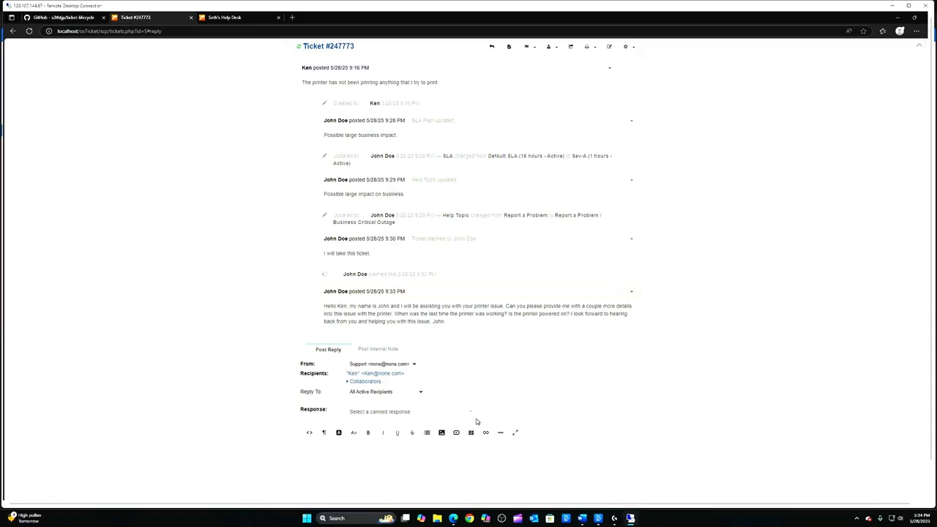
pyautogui.scroll(-1, 476, 422)
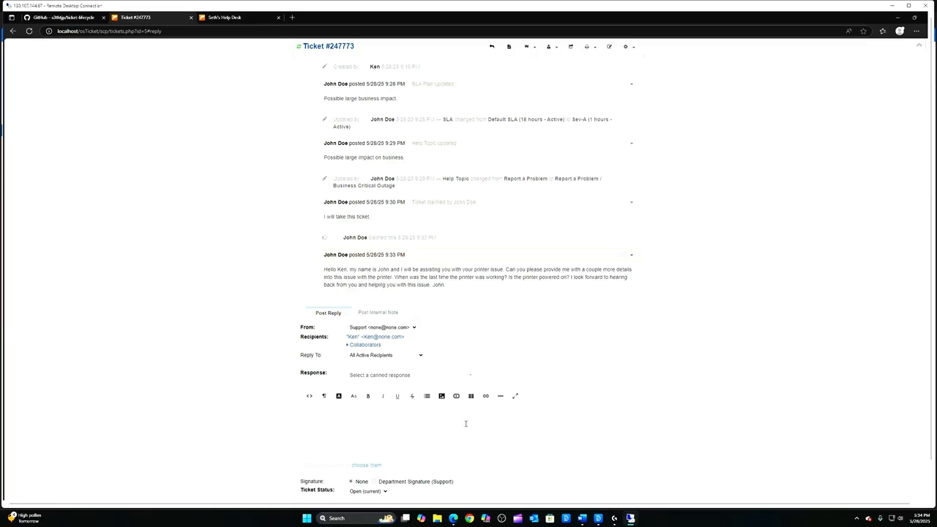
# Keep the Word printer-troubleshooting notes up for reference while the ticket's reply form stays empty
pyautogui.click(328, 415)
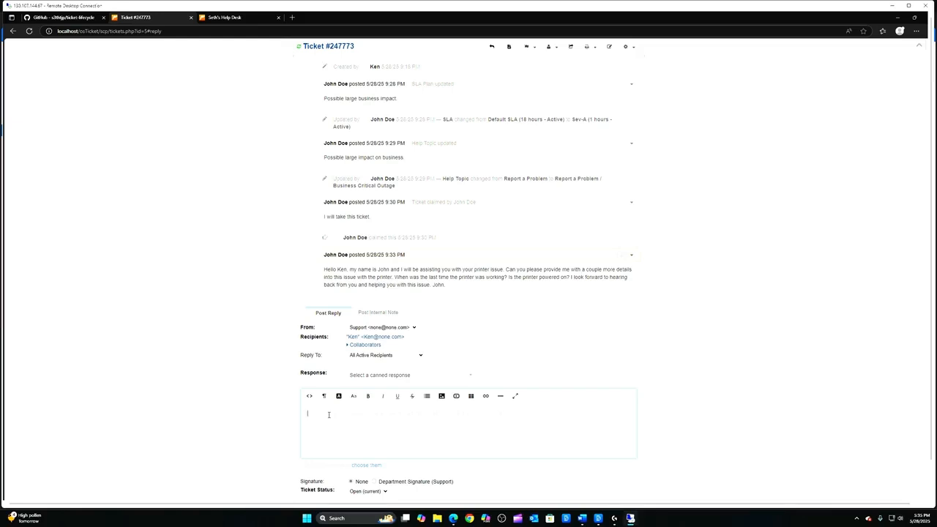
pyautogui.moveTo(583, 519)
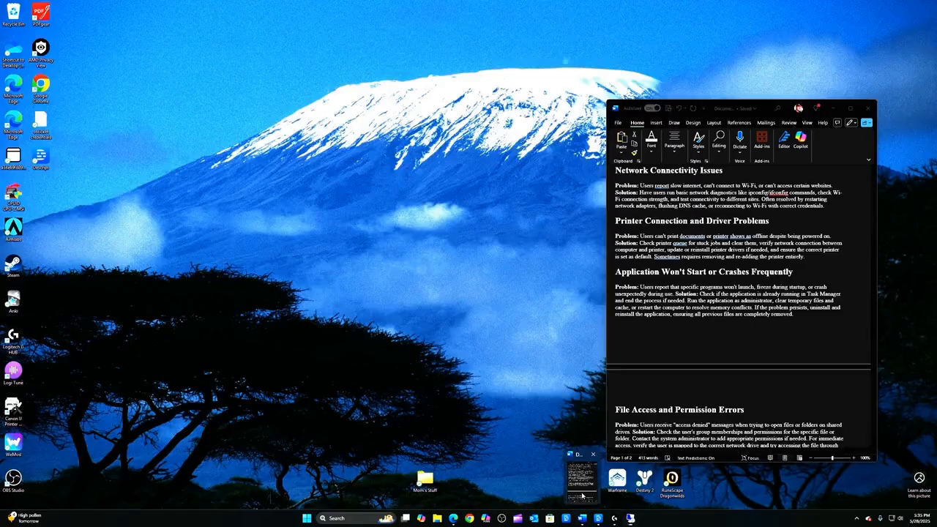
pyautogui.click(582, 476)
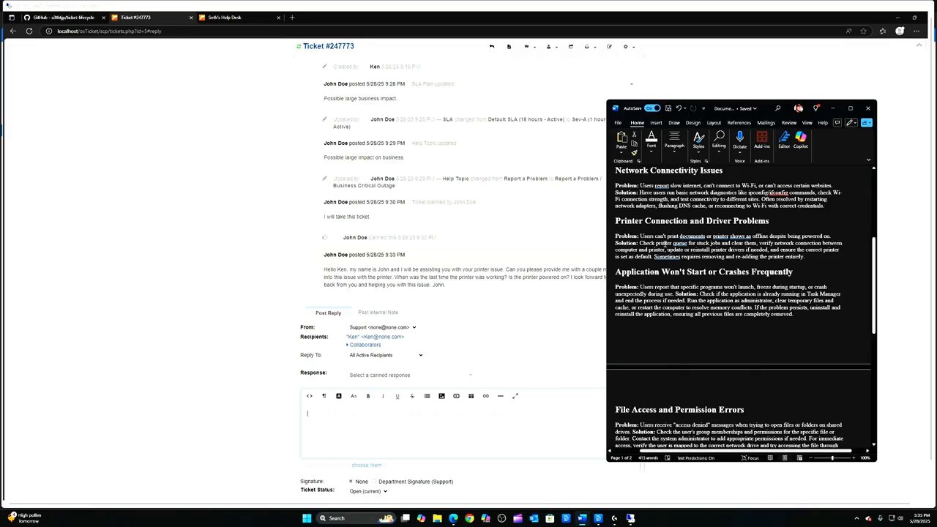
pyautogui.click(347, 425)
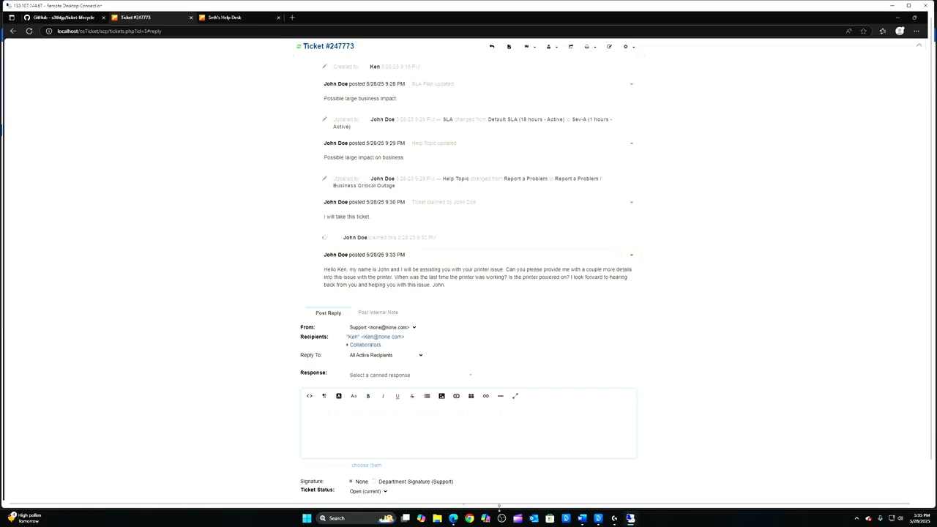
pyautogui.moveTo(586, 522)
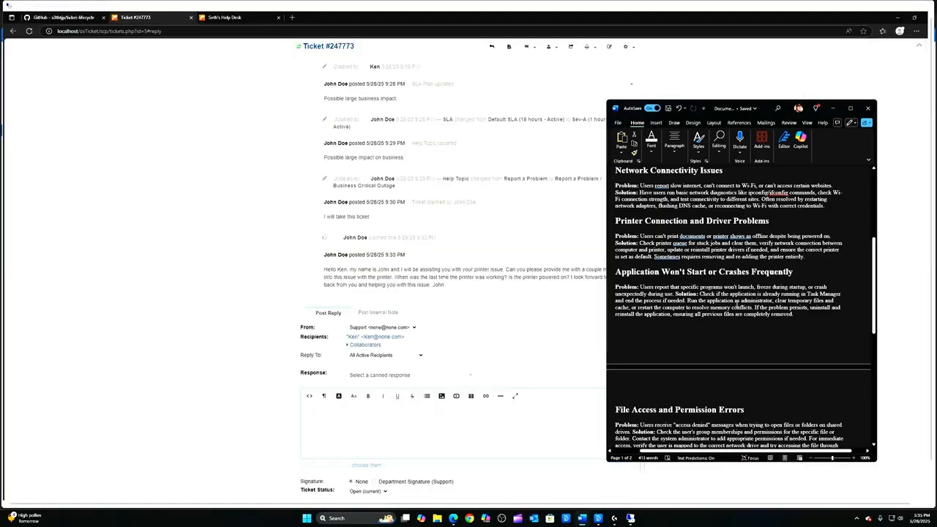
pyautogui.click(582, 476)
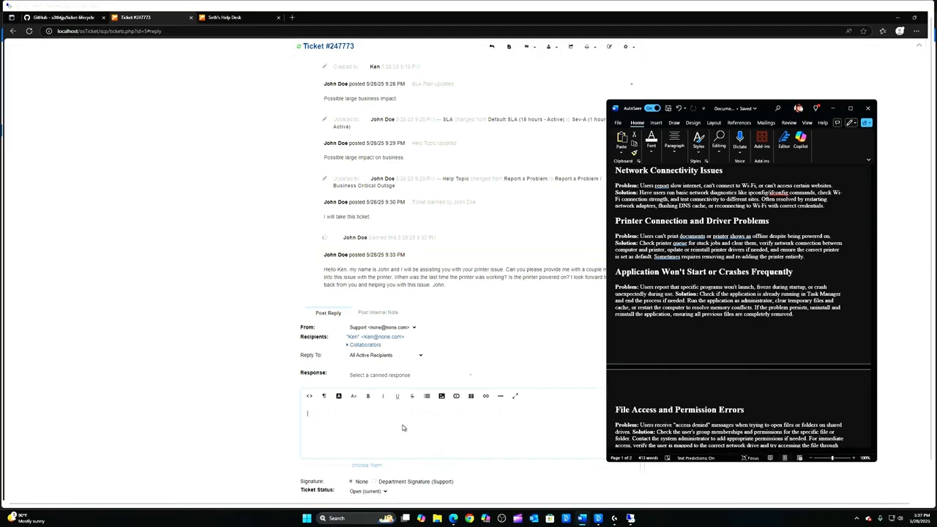
# Begin the closing note: checked the printer's physical cables for power, then its network connection to the computer
pyautogui.click(321, 422)
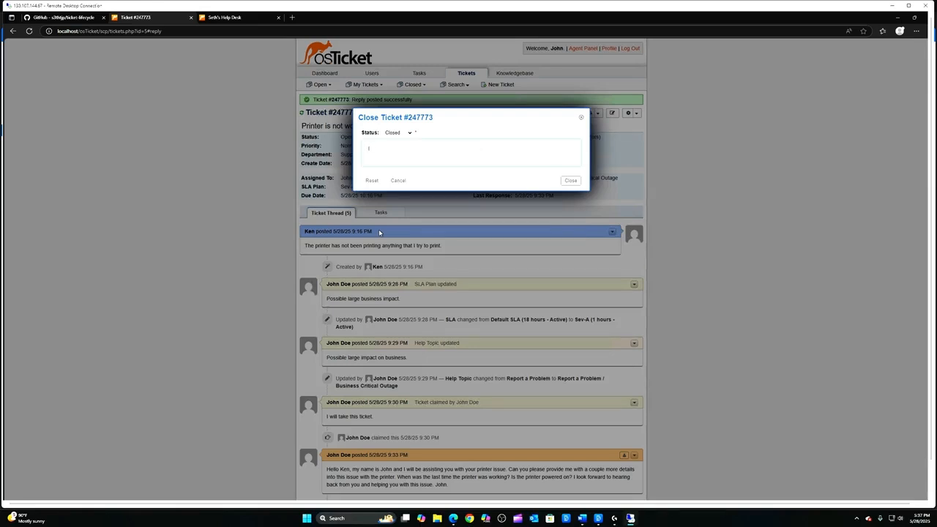
pyautogui.write('ent to the printer and checked t')
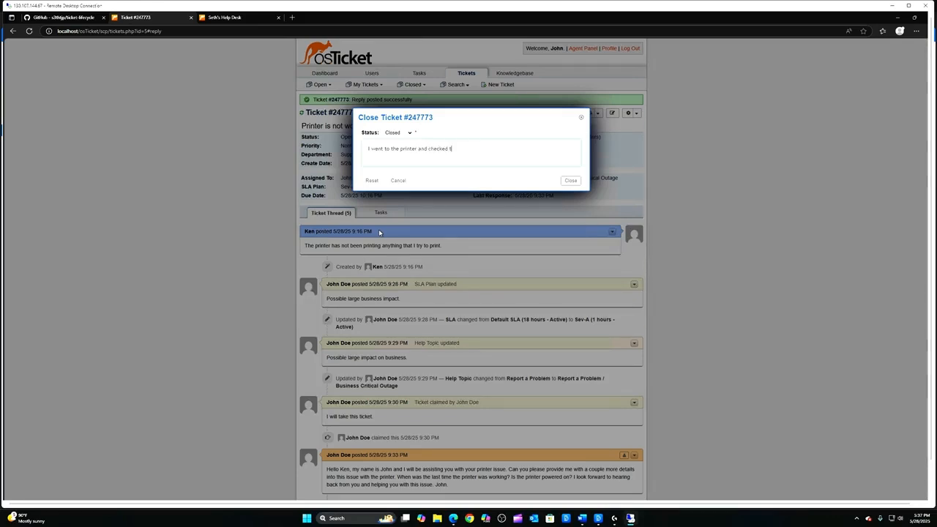
pyautogui.write('he physical ')
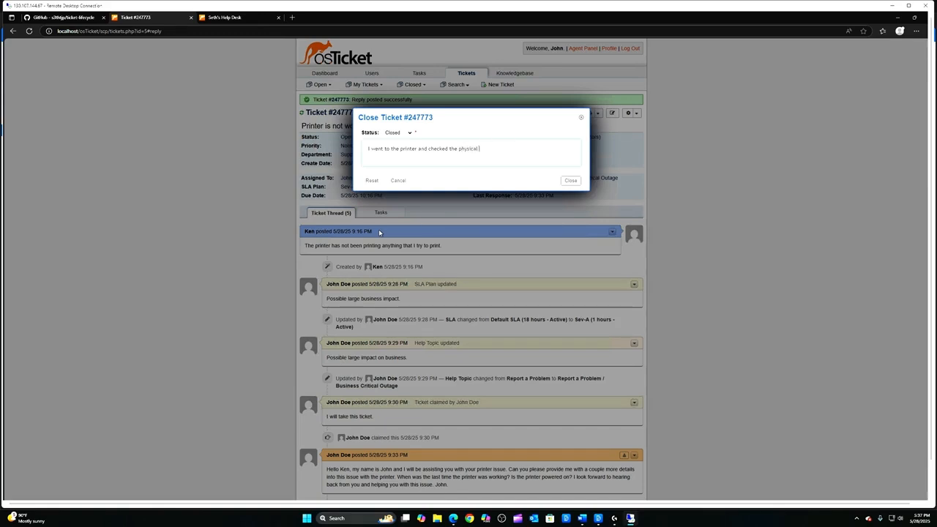
pyautogui.write('cable s to ensure there was proper po')
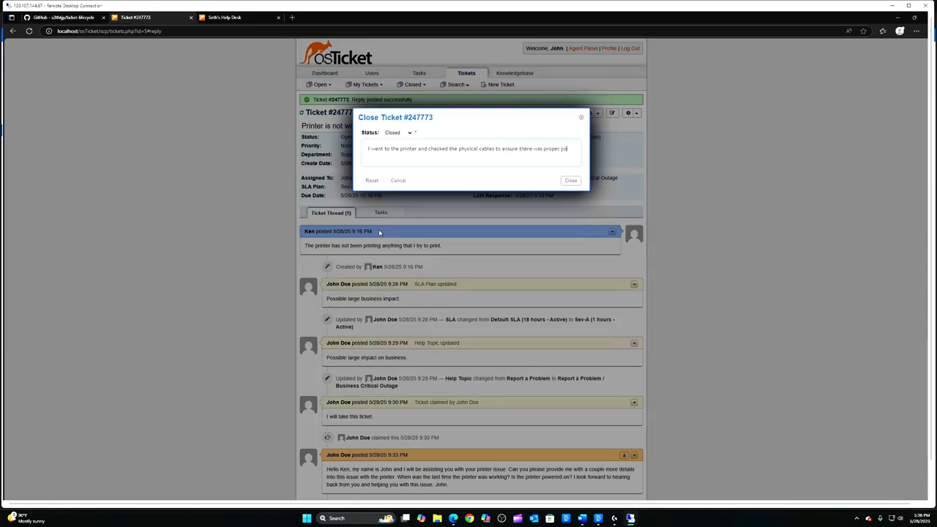
pyautogui.write('wer. to the print. T')
pyautogui.press('BackSpace')
pyautogui.write('I then')
pyautogui.write(' c')
pyautogui.write('hecked th')
pyautogui.write('e')
pyautogui.write(' network of')
pyautogui.write(' the print')
pyautogui.write('er to the')
pyautogui.write(' computer and t')
pyautogui.write('ound the ')
pyautogui.write('computer still')
pyautogui.write(' recog')
pyautogui.write('nizing the')
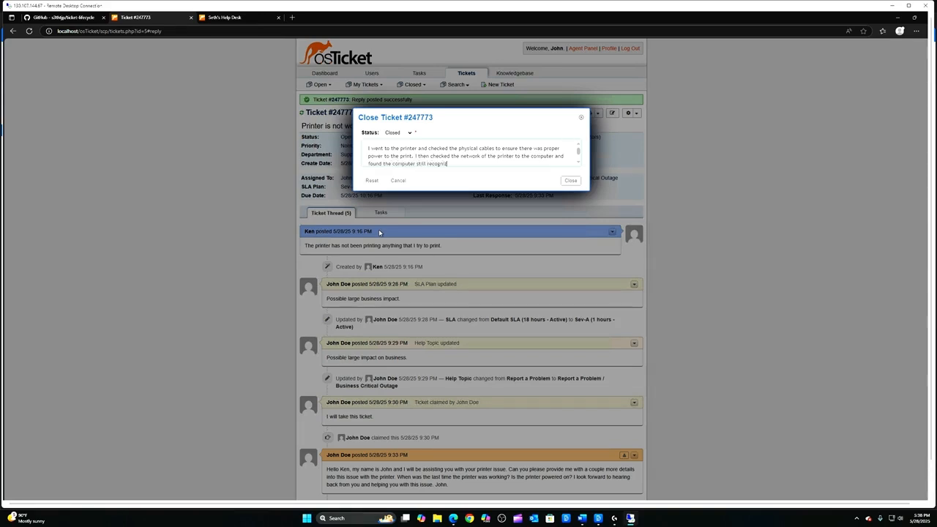
pyautogui.write(' printer. I')
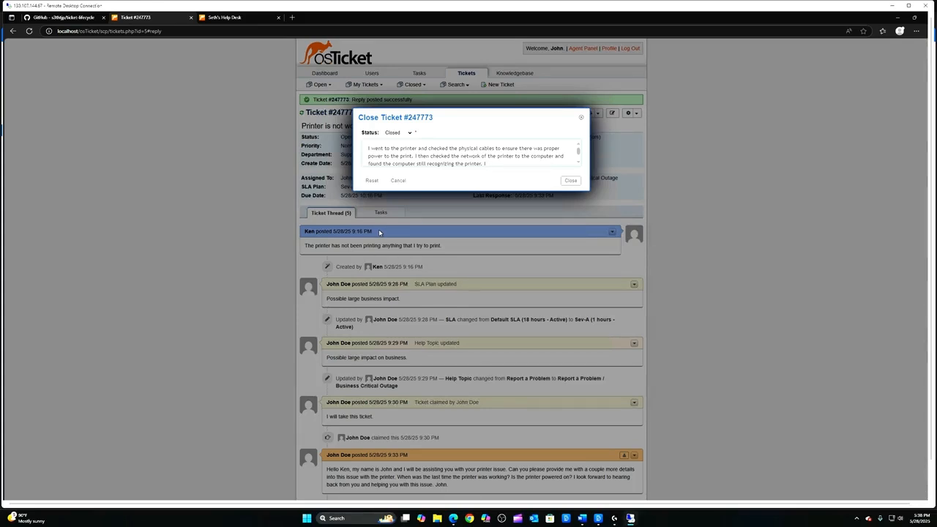
# Finish the note: printer uninstalled and reinstalled via the customer's Control Panel, and it worked when tested
pyautogui.press('BackSpace')
pyautogui.press('BackSpace')
pyautogui.write('and')
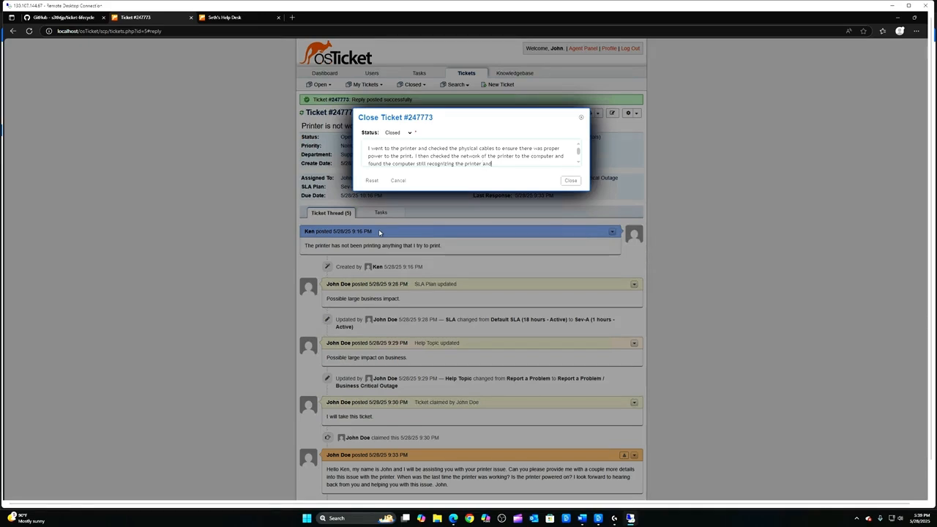
pyautogui.write(' hav')
pyautogui.write(' proper')
pyautogui.write(' connection to')
pyautogui.write(' th')
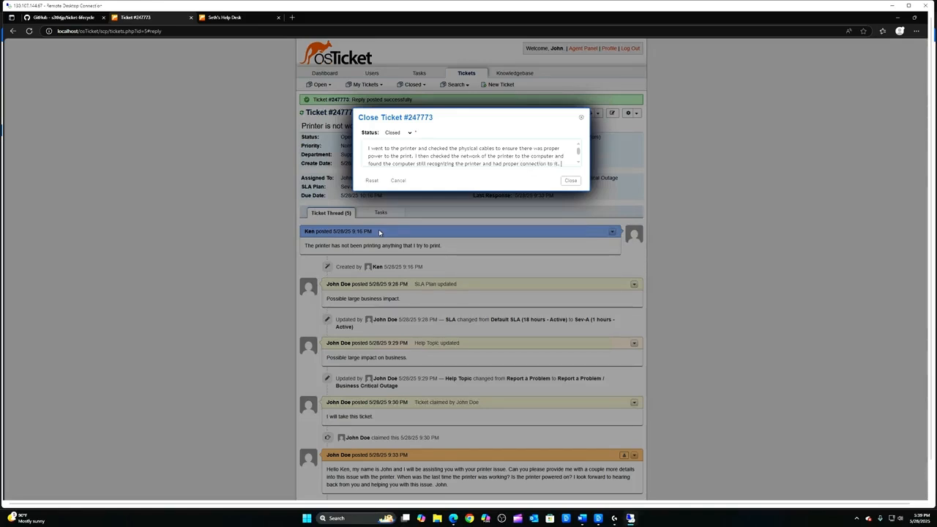
pyautogui.write(' I ta')
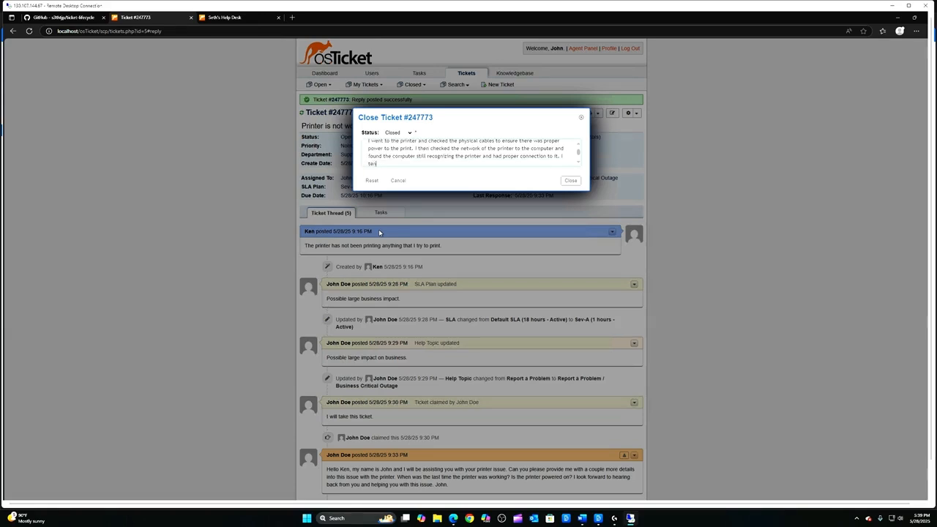
pyautogui.press('BackSpace')
pyautogui.press('BackSpace')
pyautogui.write('then')
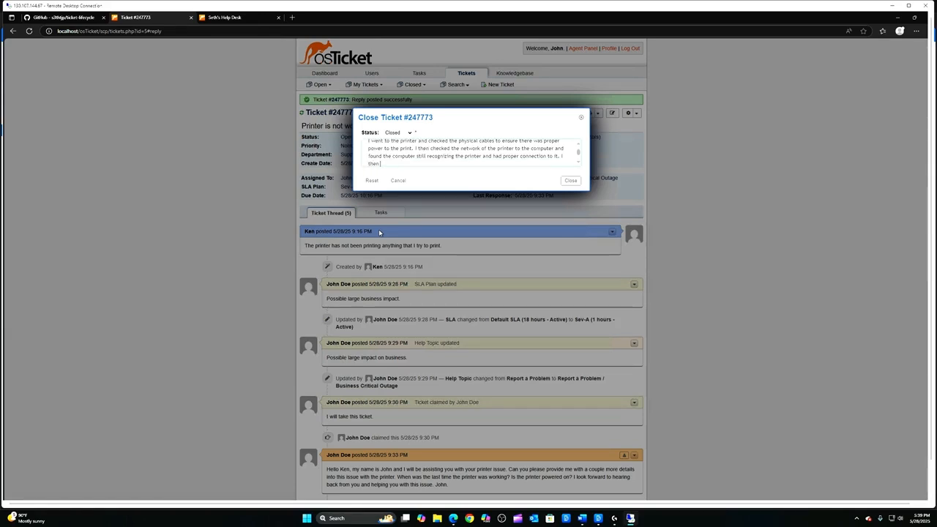
pyautogui.write(' went into the')
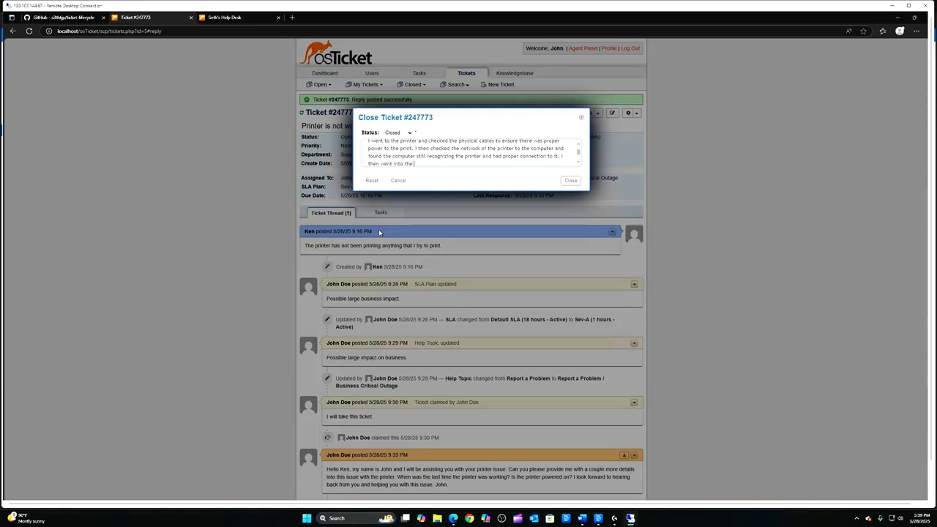
pyautogui.write(" control panel on Ken's computer and uninstalled the printer")
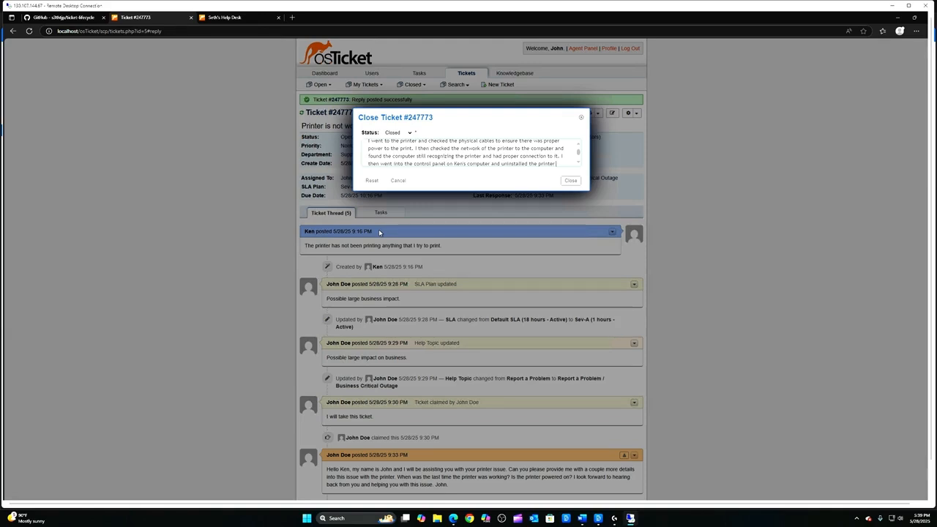
pyautogui.write(' then reinst')
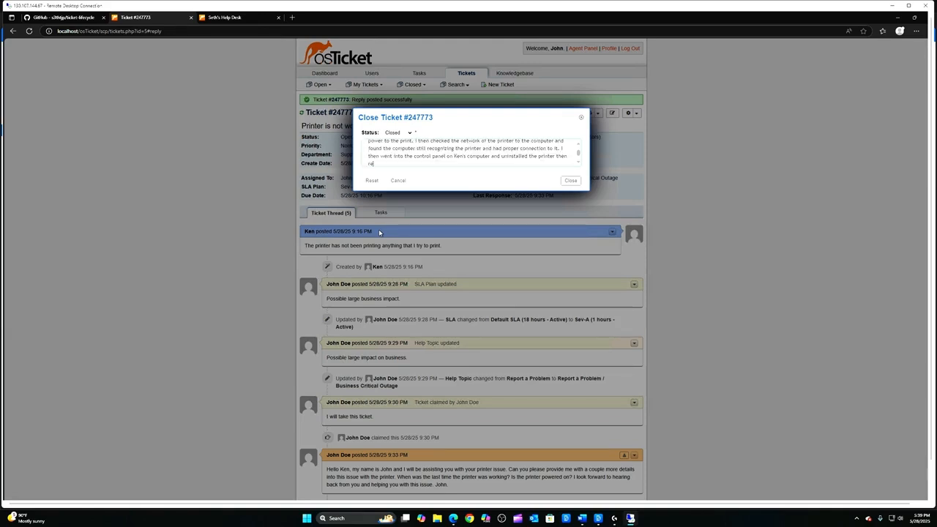
pyautogui.write('alled it back on.')
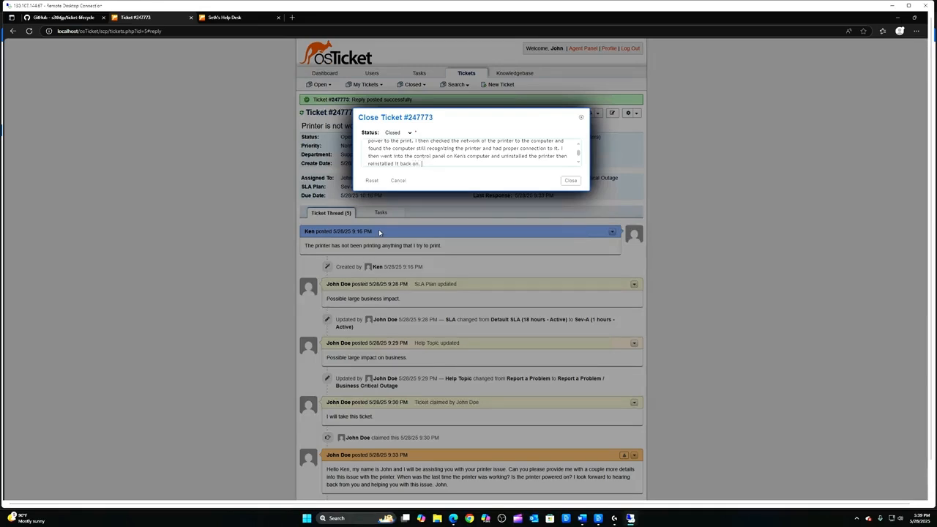
pyautogui.write(' Was able')
pyautogui.press('BackSpace')
pyautogui.press('BackSpace')
pyautogui.press('BackSpace')
pyautogui.press('BackSpace')
pyautogui.press('BackSpace')
pyautogui.press('BackSpace')
pyautogui.press('BackSpace')
pyautogui.press('BackSpace')
pyautogui.press('BackSpace')
pyautogui.write('The printer was then working after I tested it out. Joh')
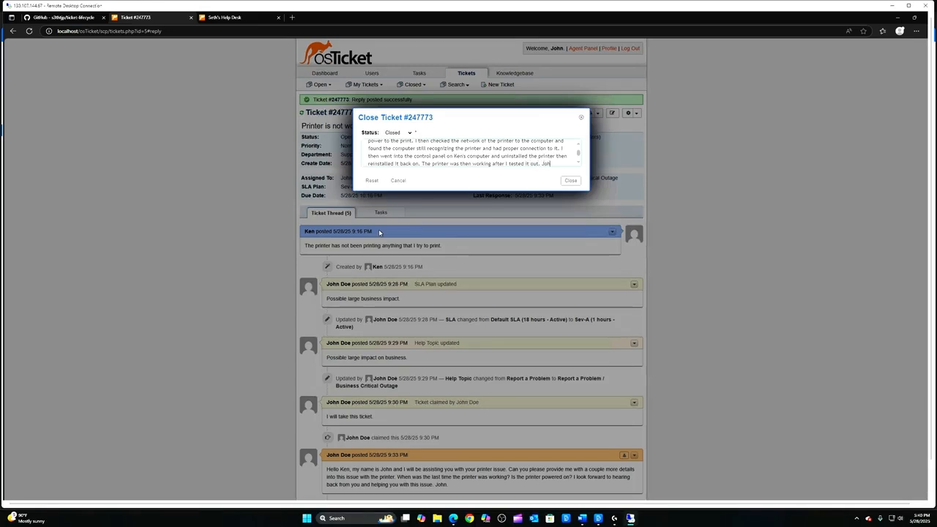
# Close ticket #247773 with its resolution note, then open ticket #898870, I can't log in
pyautogui.click(569, 181)
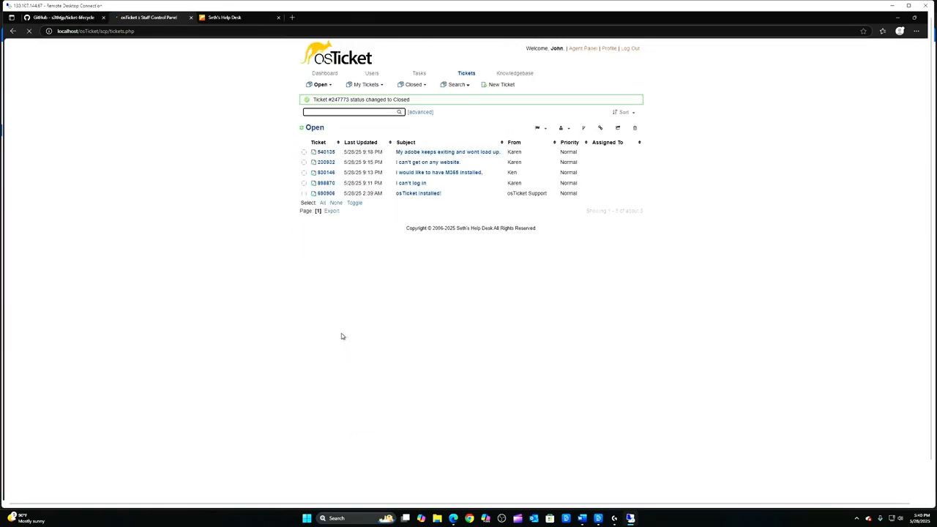
pyautogui.moveTo(329, 185)
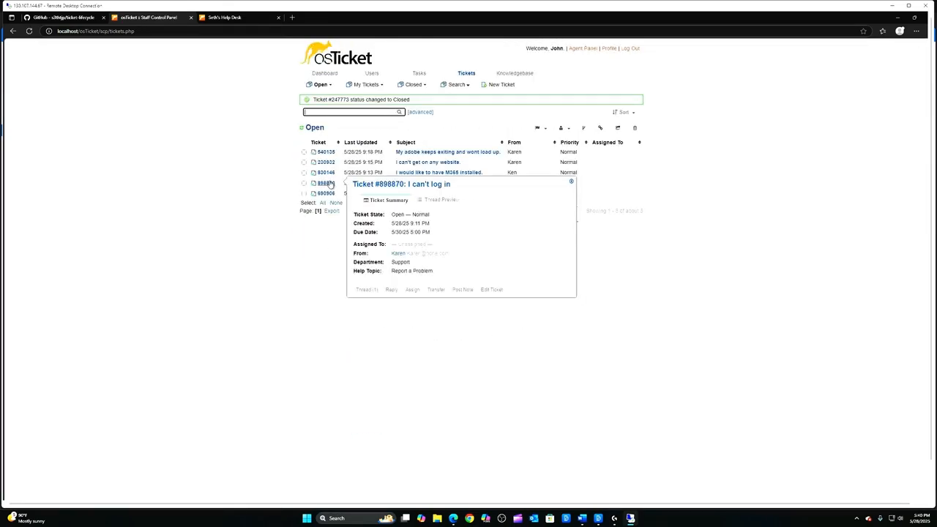
pyautogui.click(327, 183)
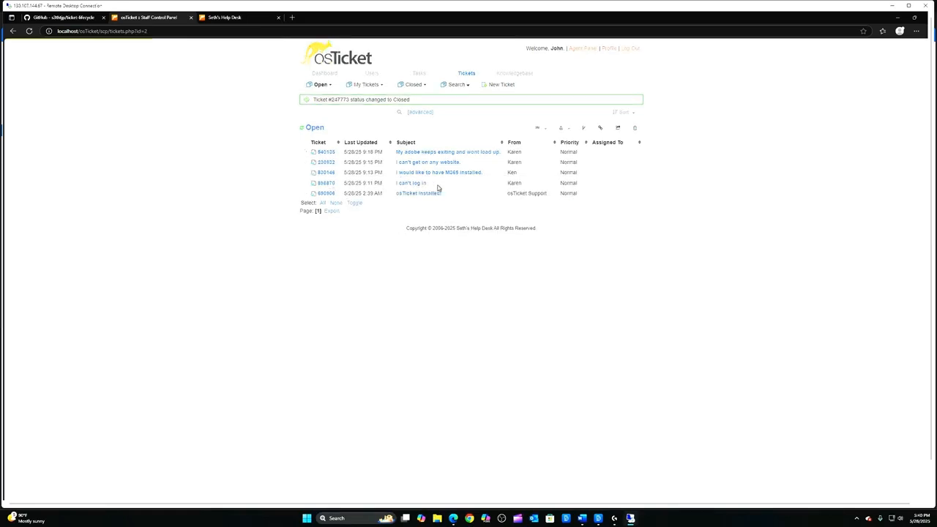
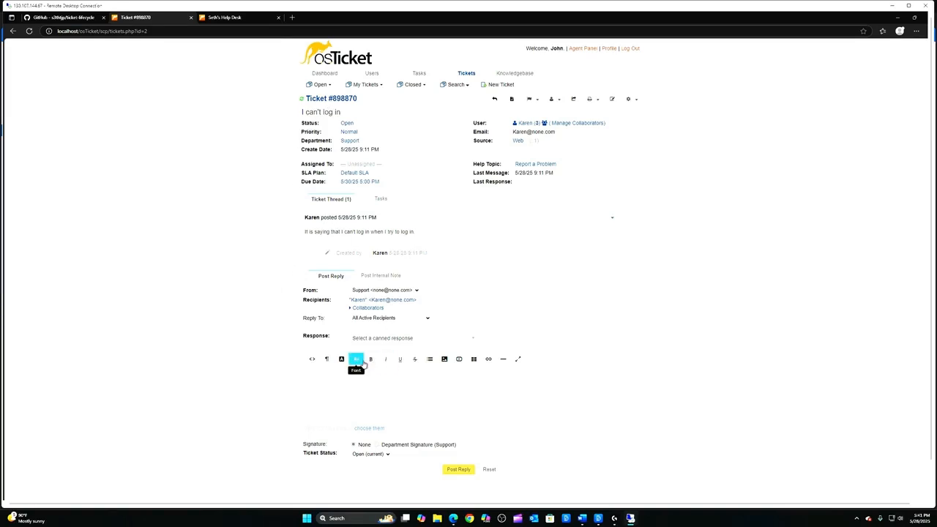
# Switch ticket #898870's SLA plan to Sev-C, noting a low-impact single-computer log-in issue
pyautogui.click(354, 173)
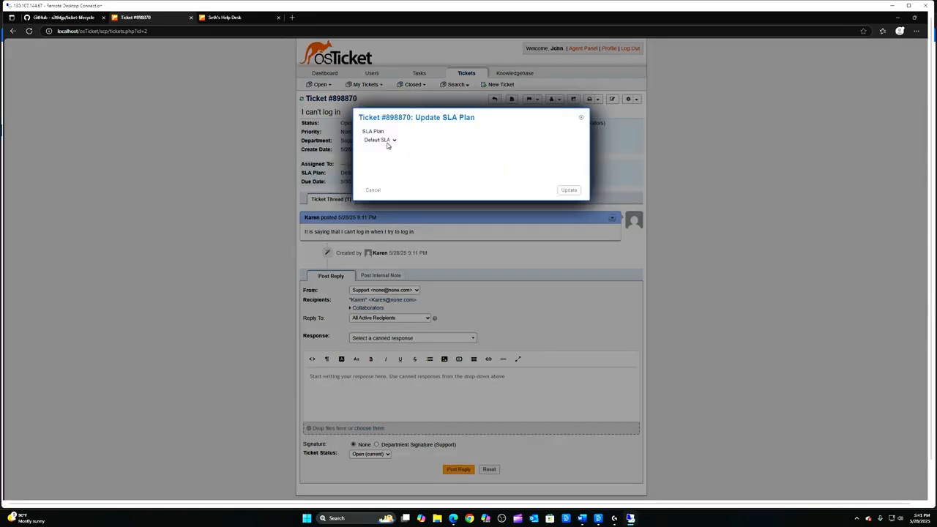
pyautogui.click(389, 143)
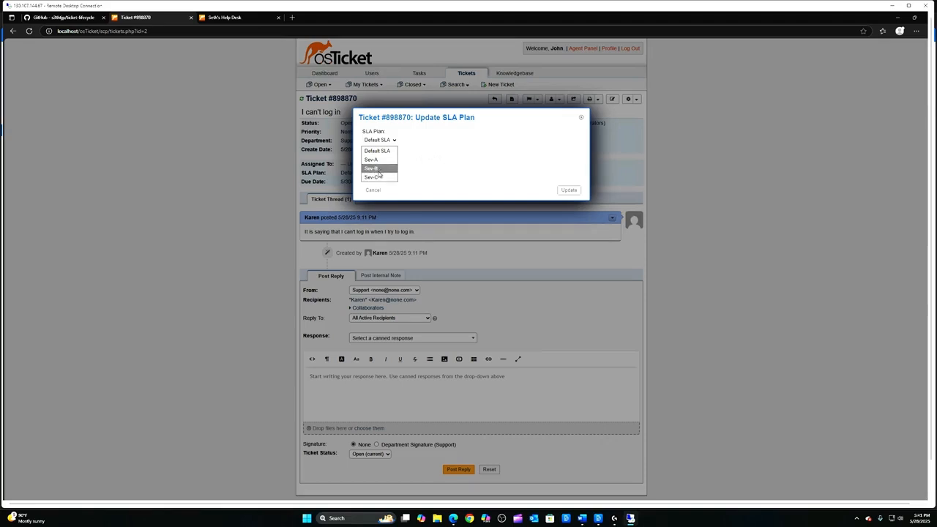
pyautogui.click(375, 178)
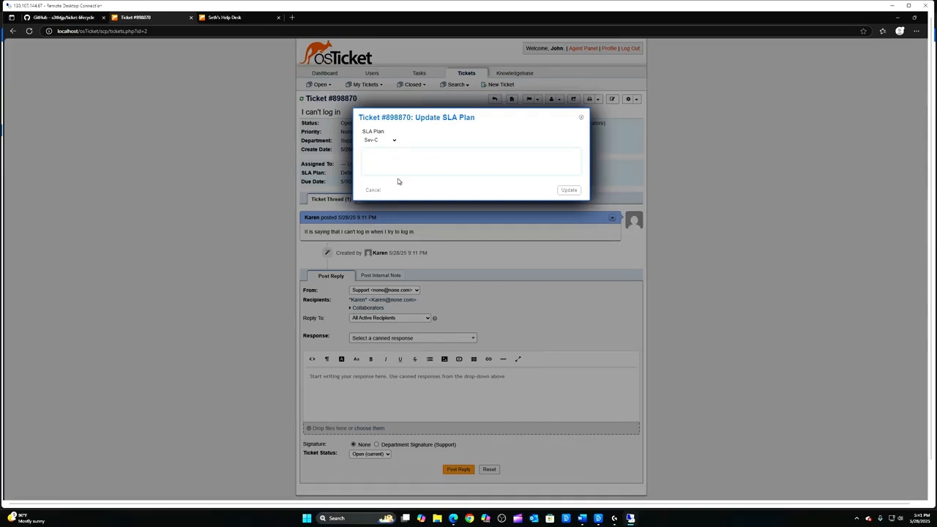
pyautogui.write('S')
pyautogui.write('S')
pyautogui.write('ingle')
pyautogui.write(' compute')
pyautogui.write('r log')
pyautogui.write(' in')
pyautogui.write(' low')
pyautogui.write(' impac')
pyautogui.write('t for bus')
pyautogui.write('iness')
pyautogui.press('Return')
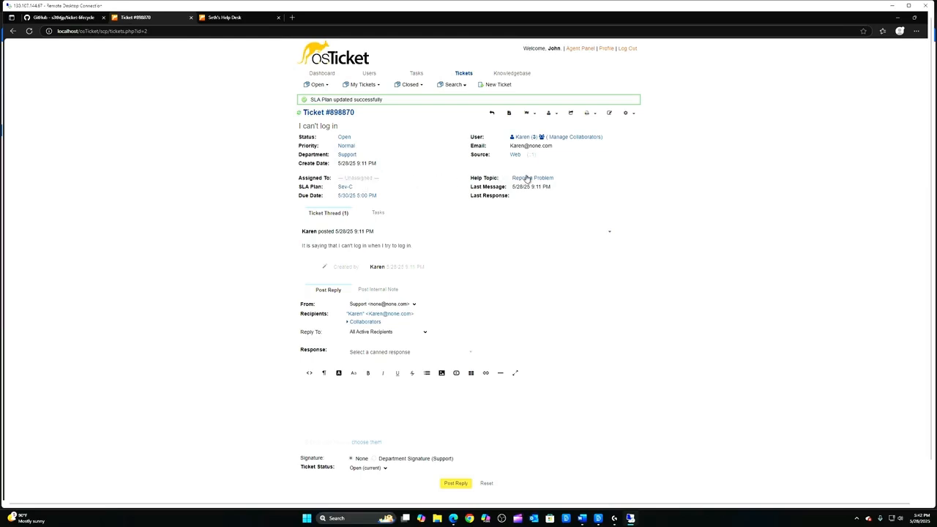
# Change the help topic to Report a Problem / Password Reset, noting the customer needs a password reset
pyautogui.click(528, 179)
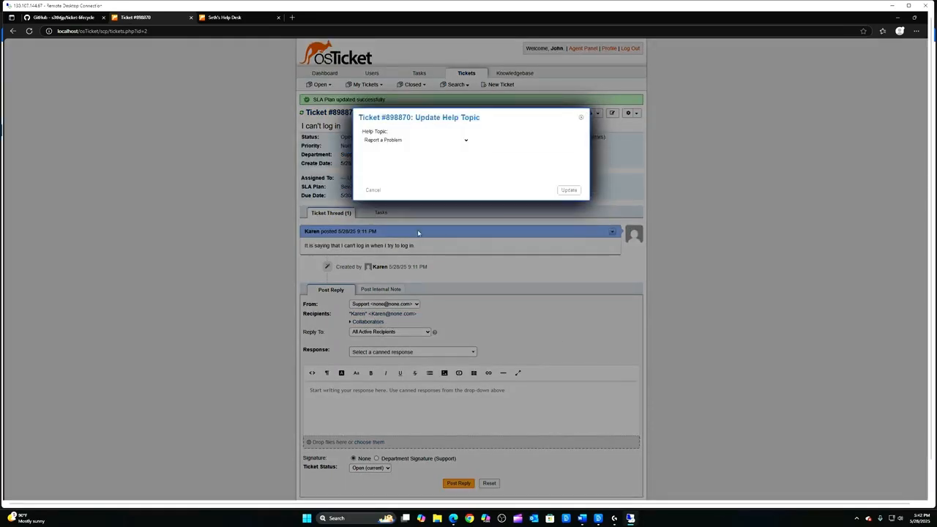
pyautogui.click(415, 142)
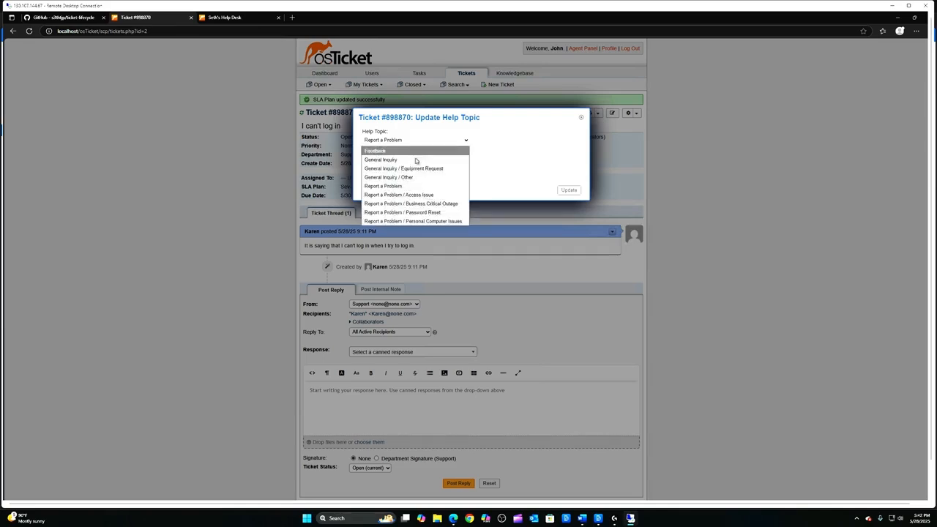
pyautogui.click(409, 213)
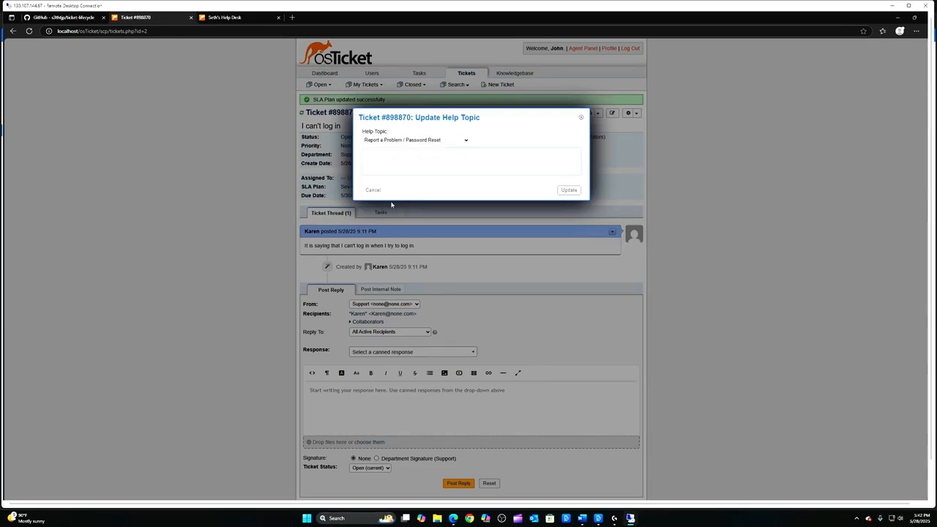
pyautogui.write('Customer needs a password reset.')
pyautogui.click(568, 190)
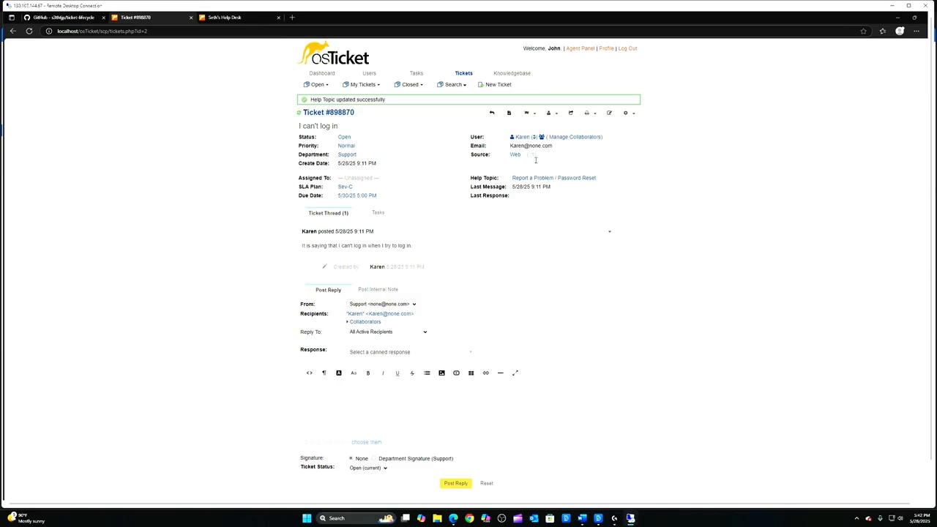
# Assign ticket #898870 to the signed-in agent with the note 'I will take this ticket.'
pyautogui.click(359, 179)
pyautogui.click(381, 140)
pyautogui.click(388, 175)
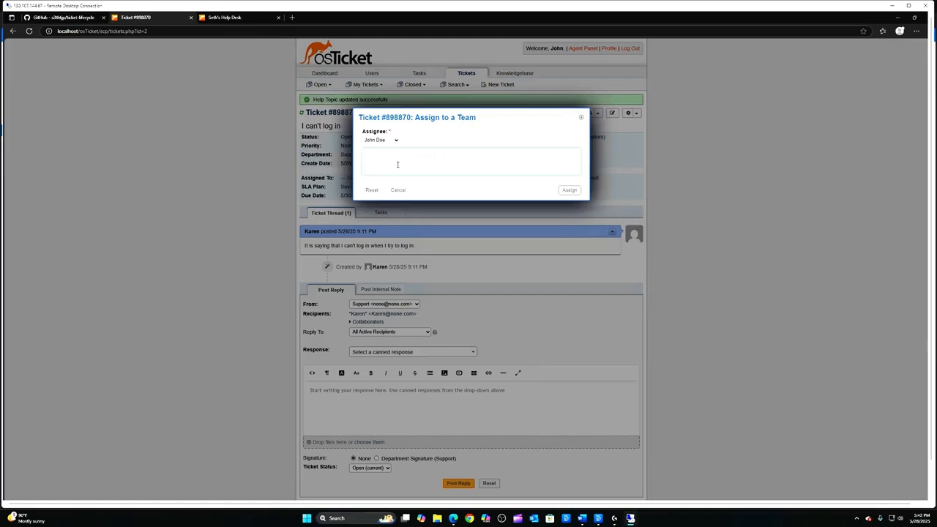
pyautogui.write('I will take this ticket.')
pyautogui.click(569, 189)
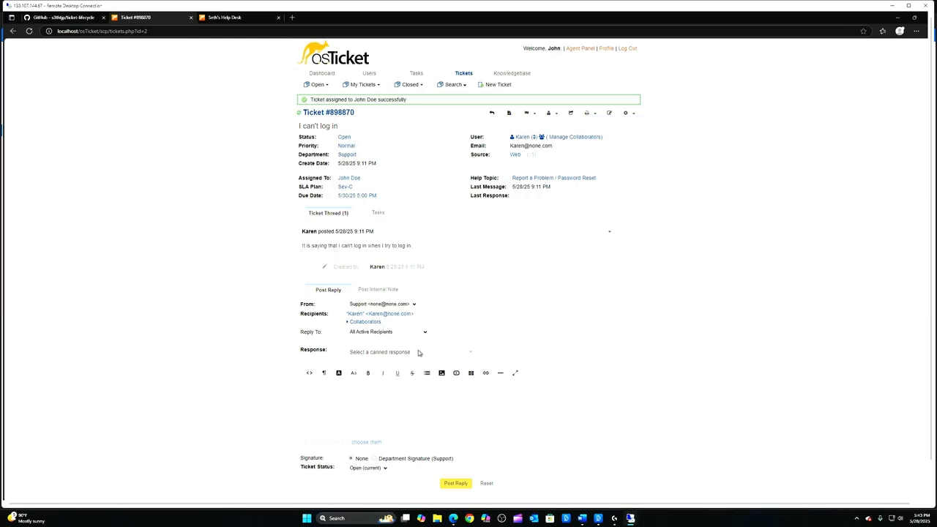
# Post a reply greeting the customer, offering log-in help and explaining their password needs resetting
pyautogui.click(328, 394)
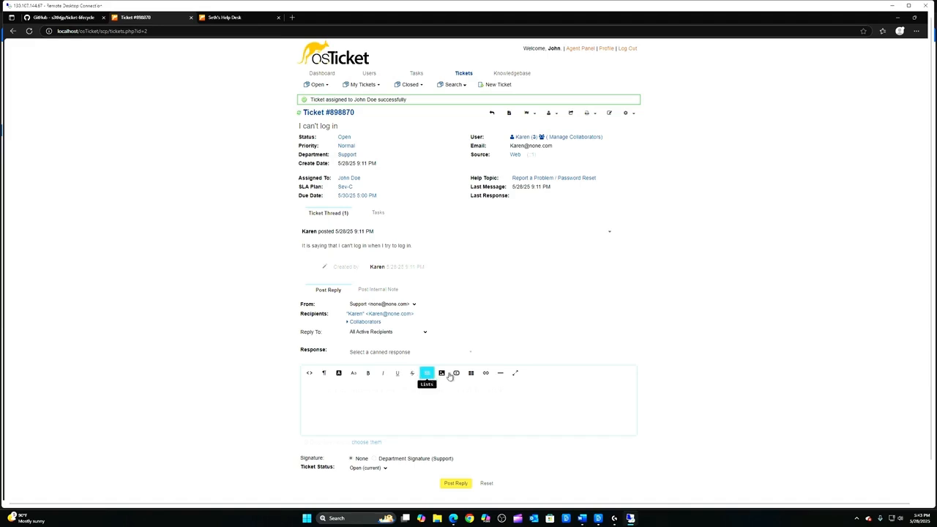
pyautogui.write('He')
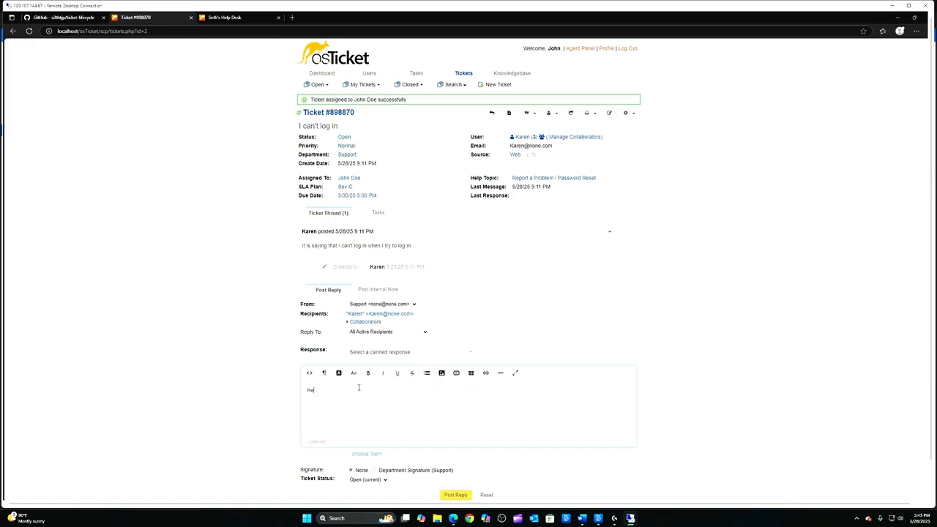
pyautogui.write('llo there Karen, I am Jo John and I will be assisting you with your log in')
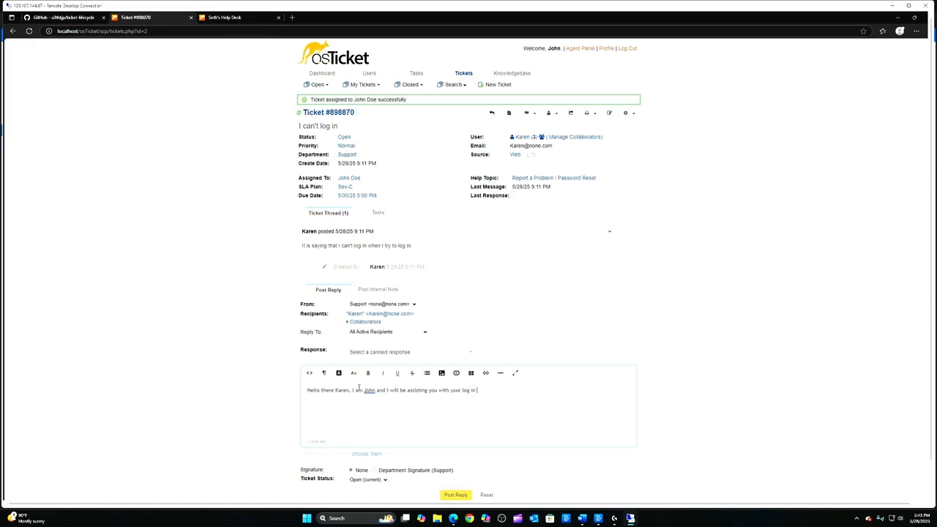
pyautogui.write(' issue. Does your manager know about the issue as well')
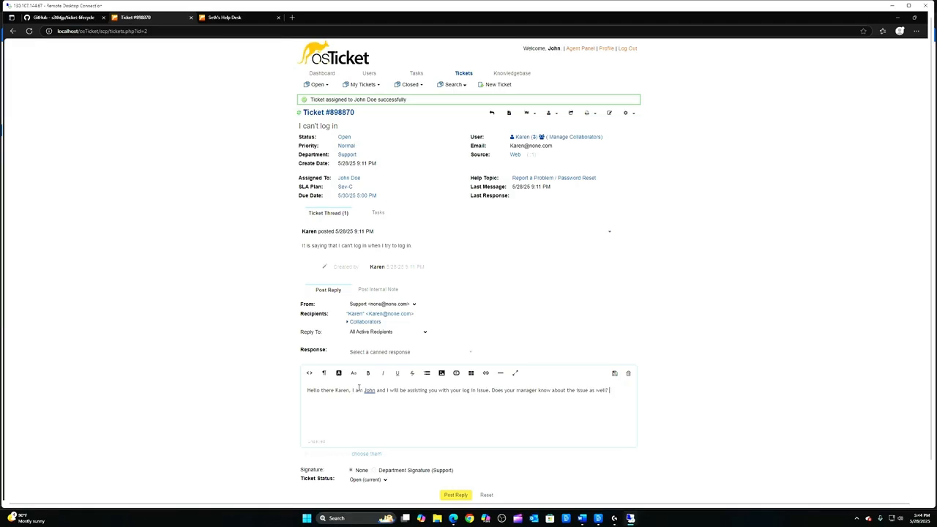
pyautogui.write('? I will have to contact them to verif')
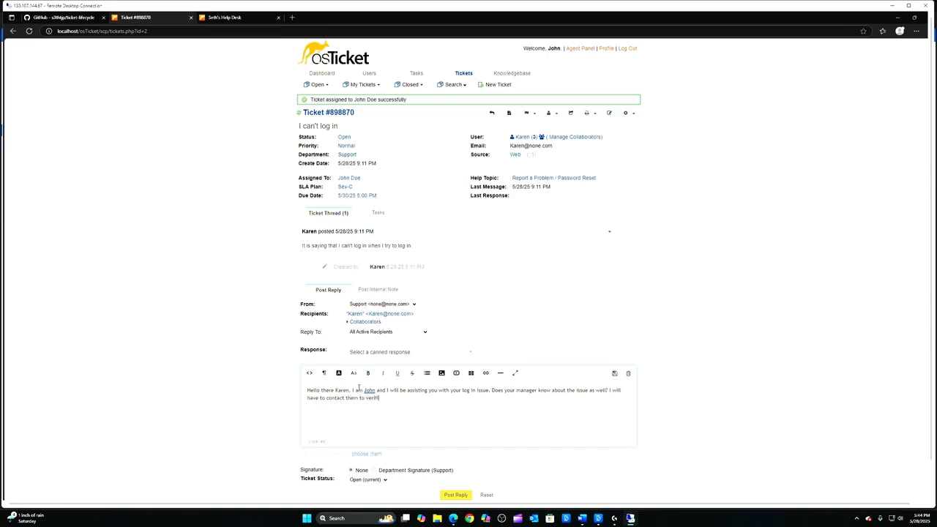
pyautogui.write('y that')
pyautogui.write('your password needs to be reset. I look forward to helping you with this iss')
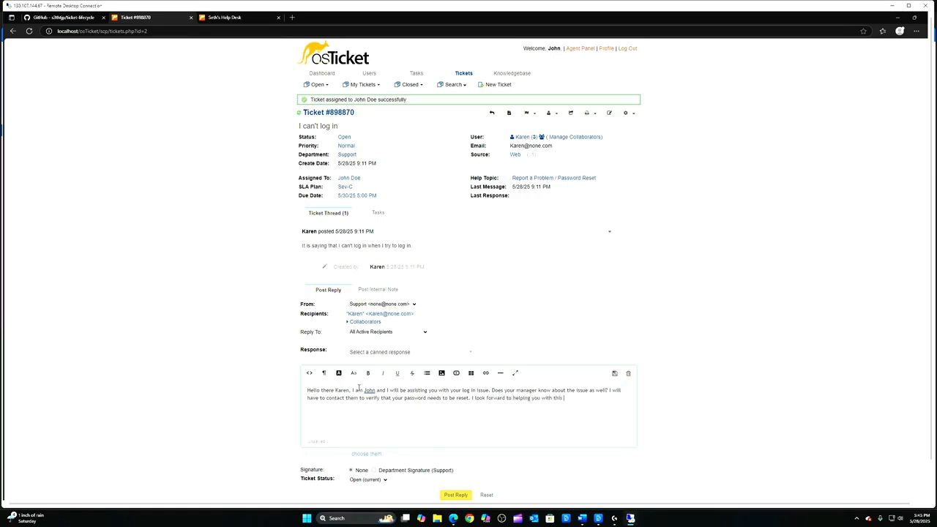
pyautogui.write('ue.')
pyautogui.scroll(-1, 359, 388)
pyautogui.click(456, 469)
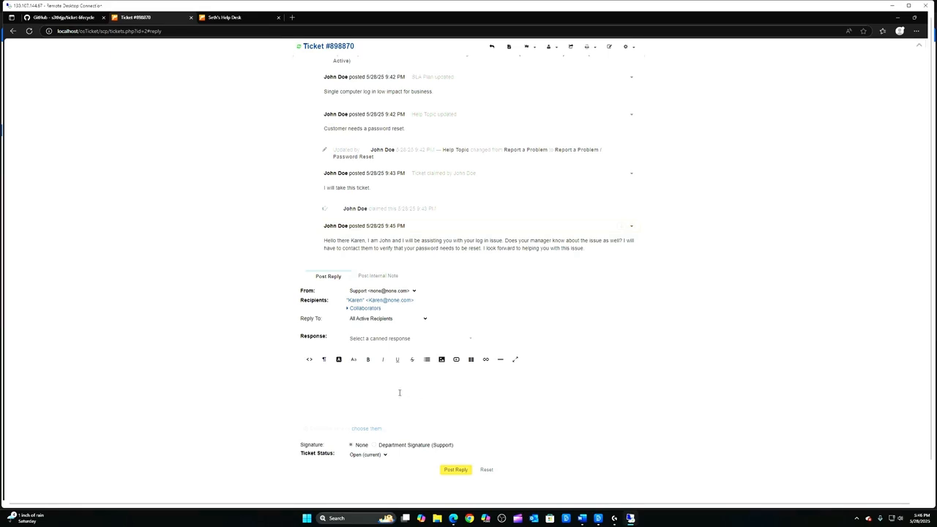
# Check the thread for the posted reply, then bring up the ticket's status choices
pyautogui.scroll(1, 697, 361)
pyautogui.scroll(-1, 648, 347)
pyautogui.scroll(5, 476, 253)
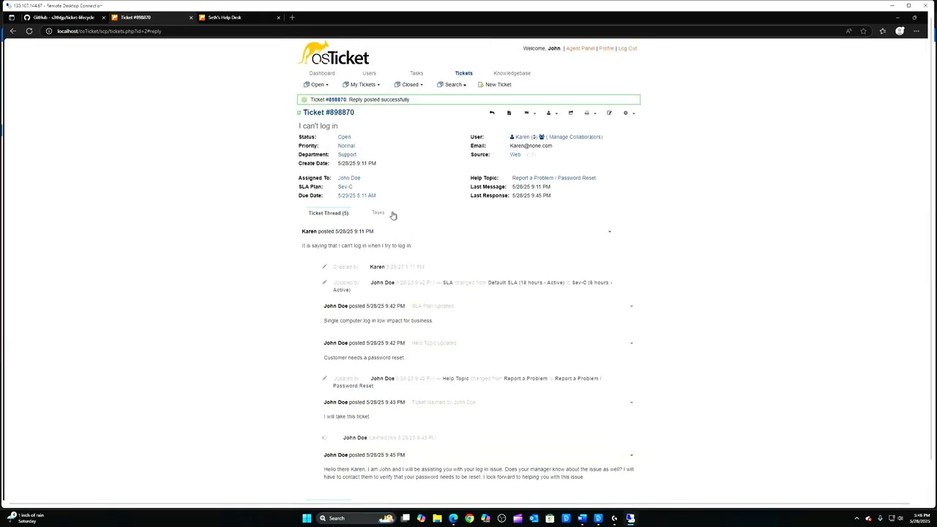
pyautogui.click(347, 138)
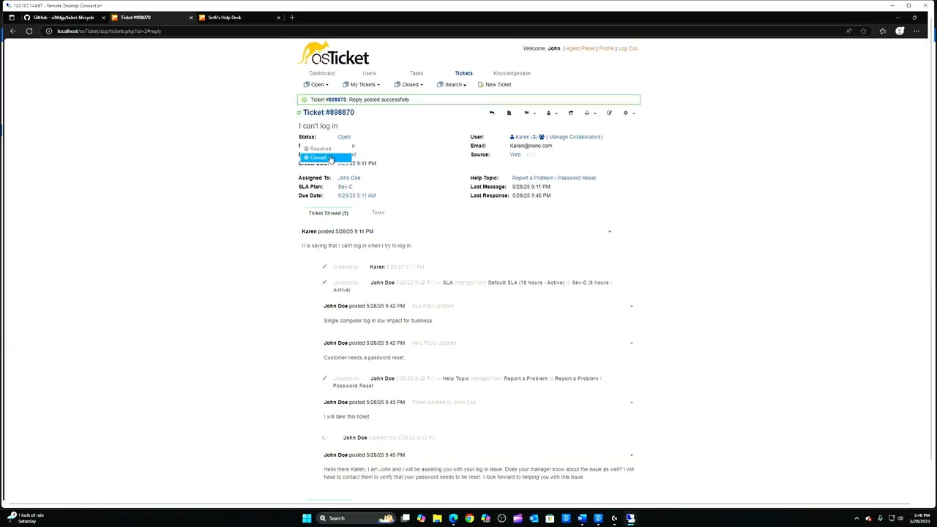
# Choose Closed and begin the note: manager approved the reset, done in Active Directory
pyautogui.click(330, 158)
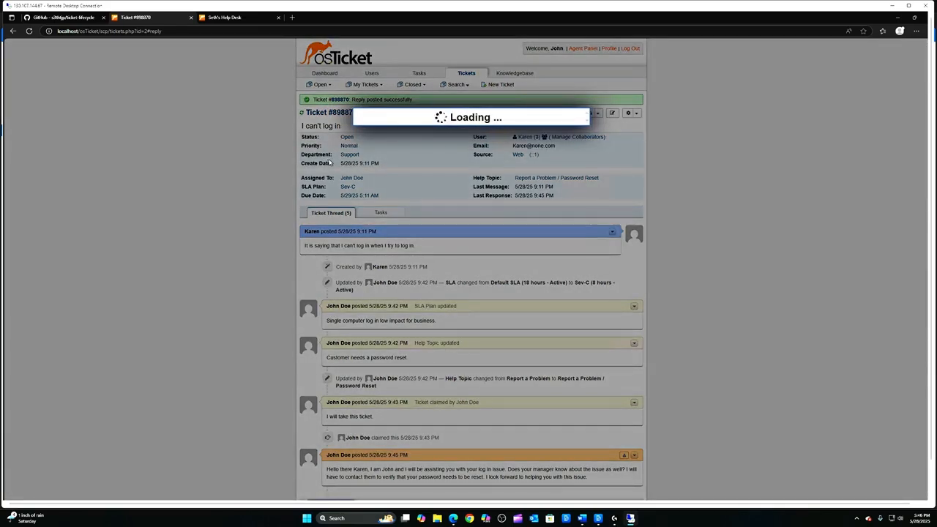
pyautogui.click(432, 148)
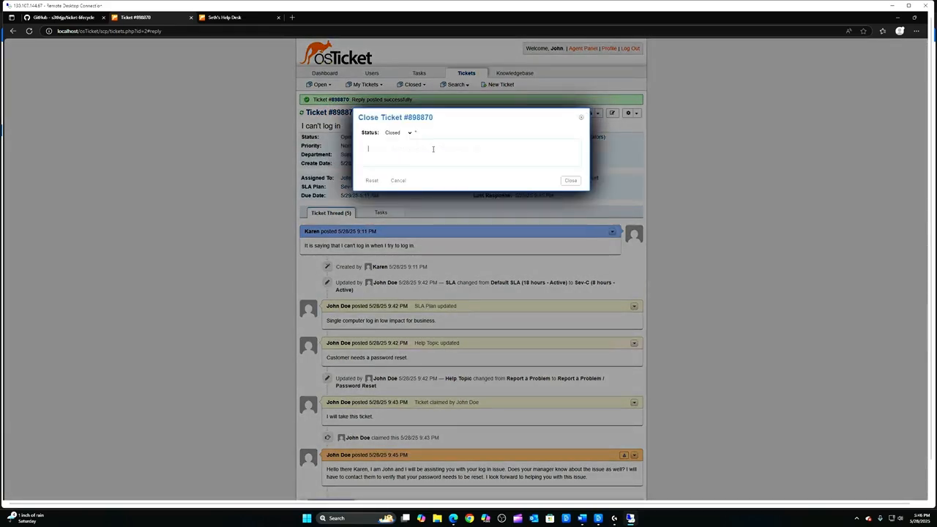
pyautogui.write("Confirmed with Karen's manager to reset ")
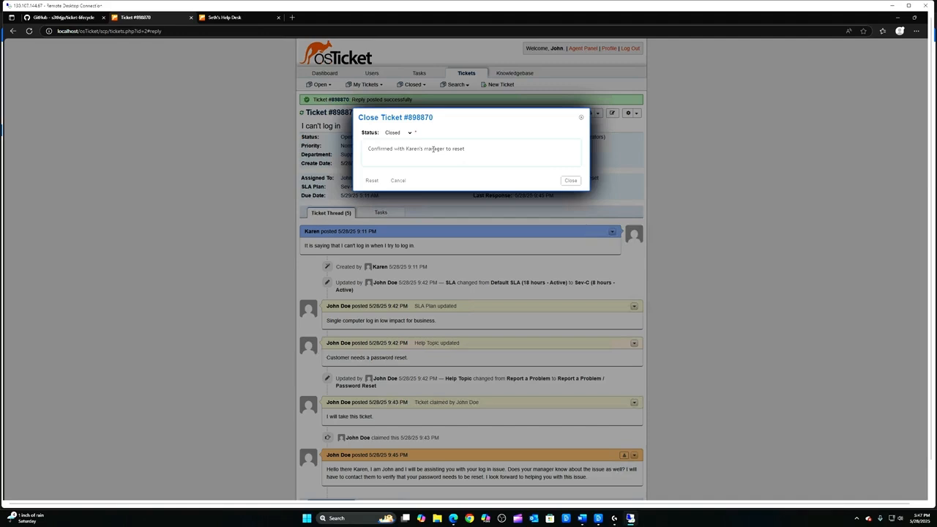
pyautogui.write('their ')
pyautogui.write('password. ')
pyautogui.write('I went ')
pyautogui.write('into Activ')
pyautogui.write('e Direct')
pyautogui.write('ory and')
pyautogui.write(' re')
pyautogui.write('set')
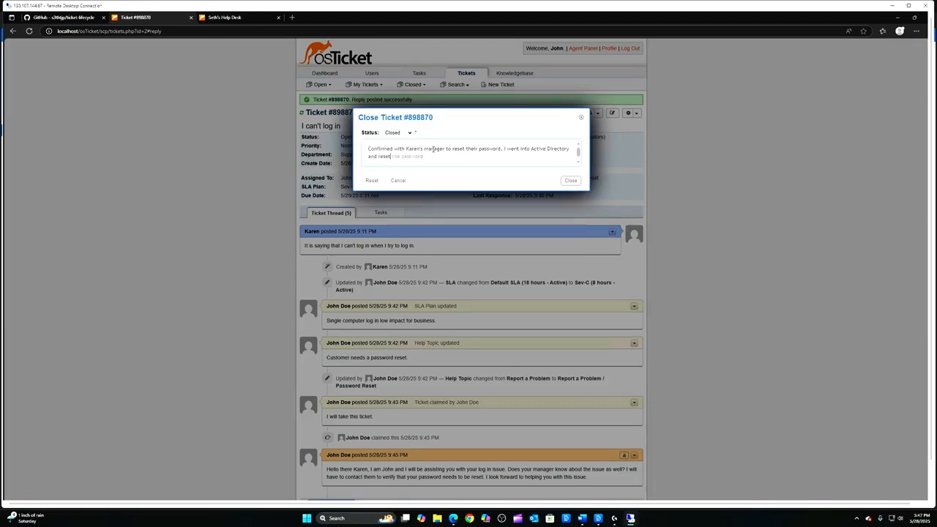
pyautogui.write(' the password for Karen and')
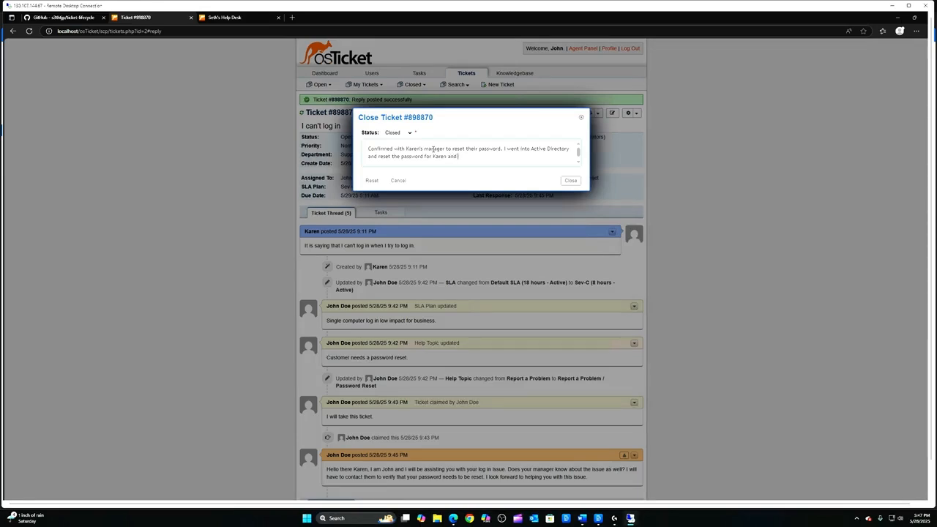
pyautogui.write(' emailed h')
pyautogui.press('BackSpace')
pyautogui.press('BackSpace')
pyautogui.press('BackSpace')
pyautogui.press('BackSpace')
pyautogui.press('BackSpace')
pyautogui.press('BackSpace')
pyautogui.press('BackSpace')
pyautogui.press('BackSpace')
pyautogui.press('BackSpace')
pyautogui.press('BackSpace')
pyautogui.press('BackSpace')
pyautogui.press('BackSpace')
pyautogui.press('BackSpace')
pyautogui.press('BackSpace')
pyautogui.write('andgave')
# Finish the note: temporary password issued, account unlocked, log-in confirmed, then submit the closure
pyautogui.press('BackSpace')
pyautogui.press('BackSpace')
pyautogui.press('BackSpace')
pyautogui.press('BackSpace')
pyautogui.write('gave them')
pyautogui.press('BackSpace')
pyautogui.press('BackSpace')
pyautogui.write('em a temporary password for th')
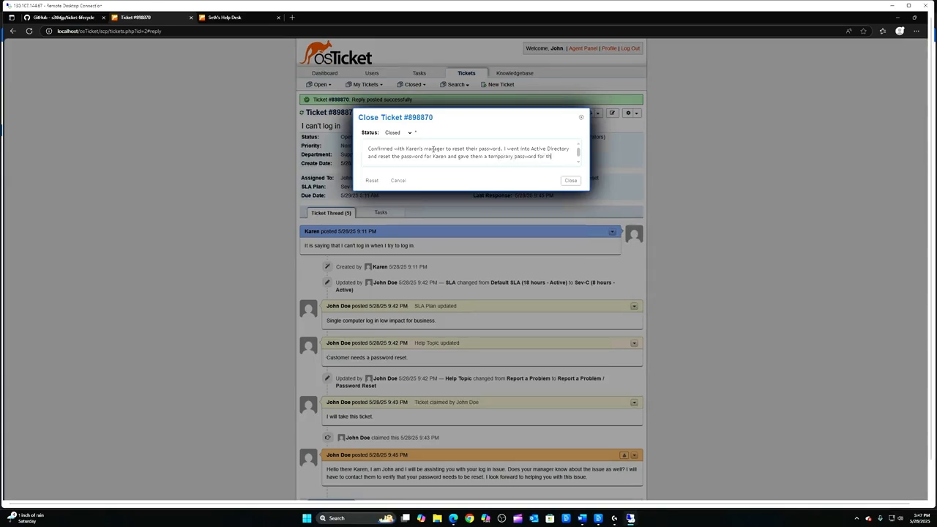
pyautogui.write('em to chang')
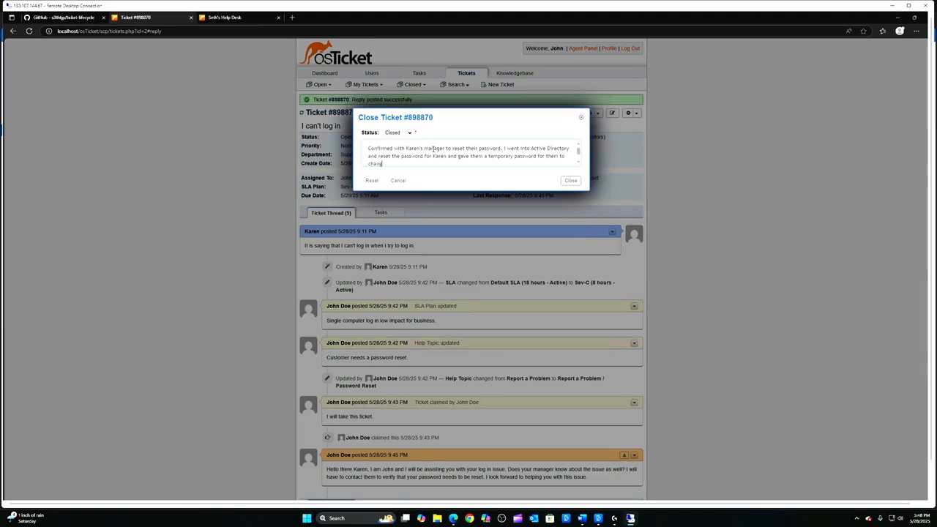
pyautogui.write('e on next log in and unlocked their account.')
pyautogui.write('Karen was abl')
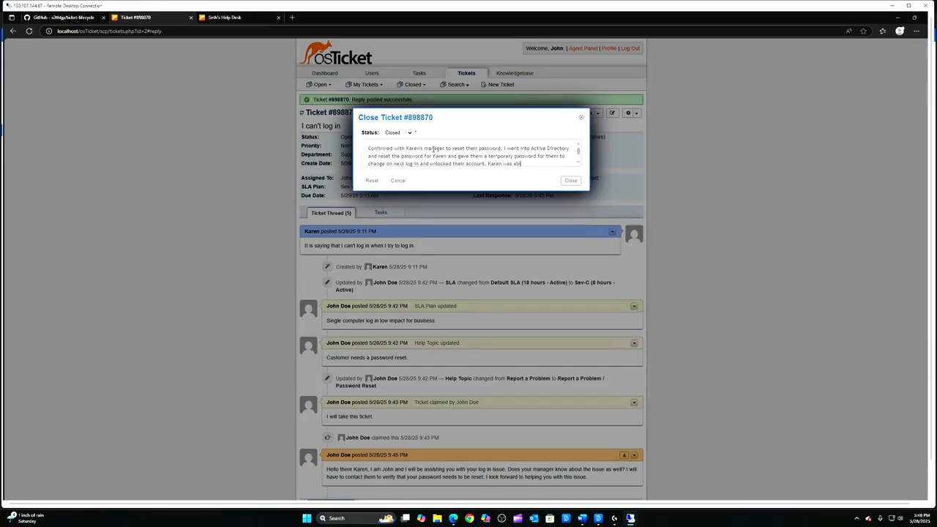
pyautogui.write('e to succ')
pyautogui.write('essfully log i')
pyautogui.write('n. ')
pyautogui.write('John.')
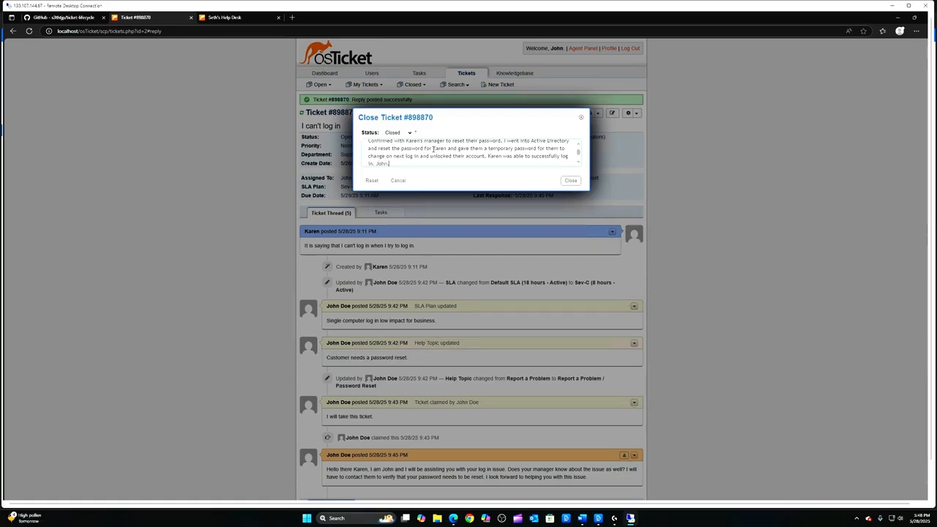
pyautogui.click(571, 180)
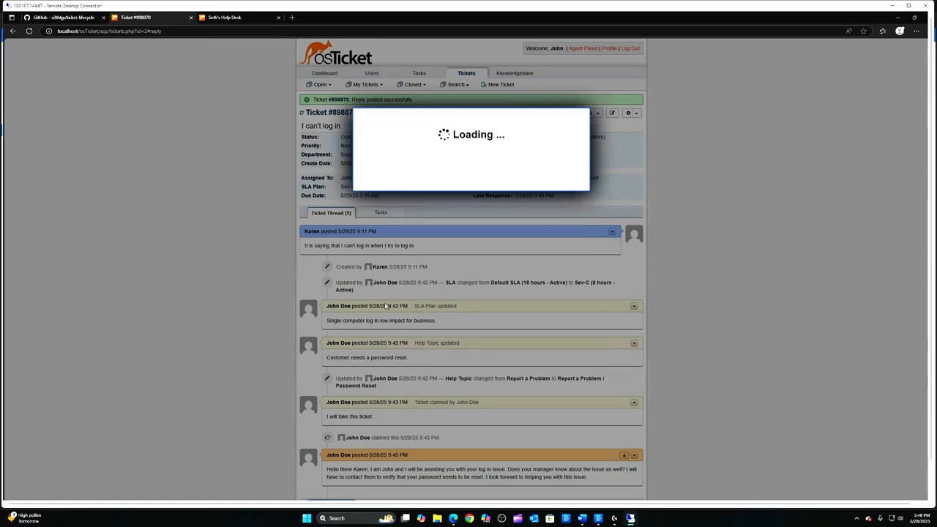
# Scroll down the page for ticket #898870 after submitting its closure
pyautogui.scroll(-2, 540, 386)
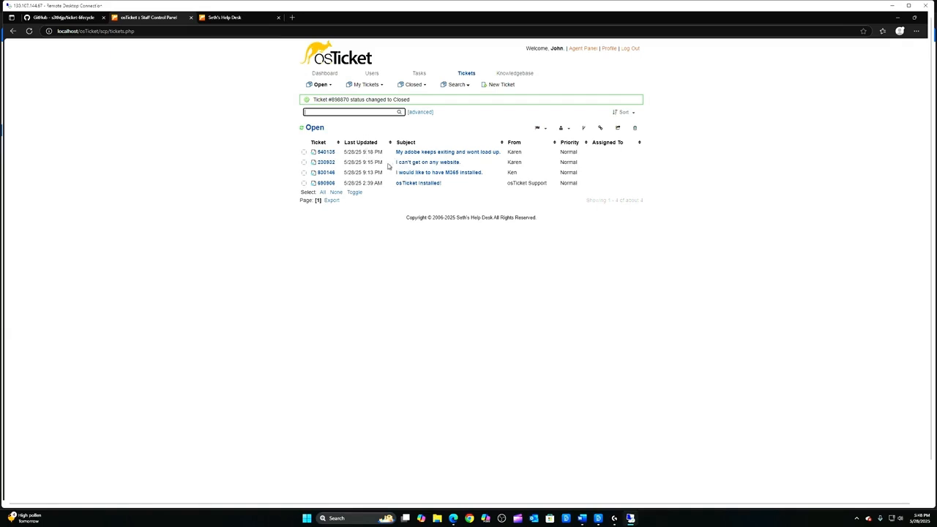
# Open ticket #230932, 'I can't get on any website', and read its subject and message
pyautogui.click(322, 182)
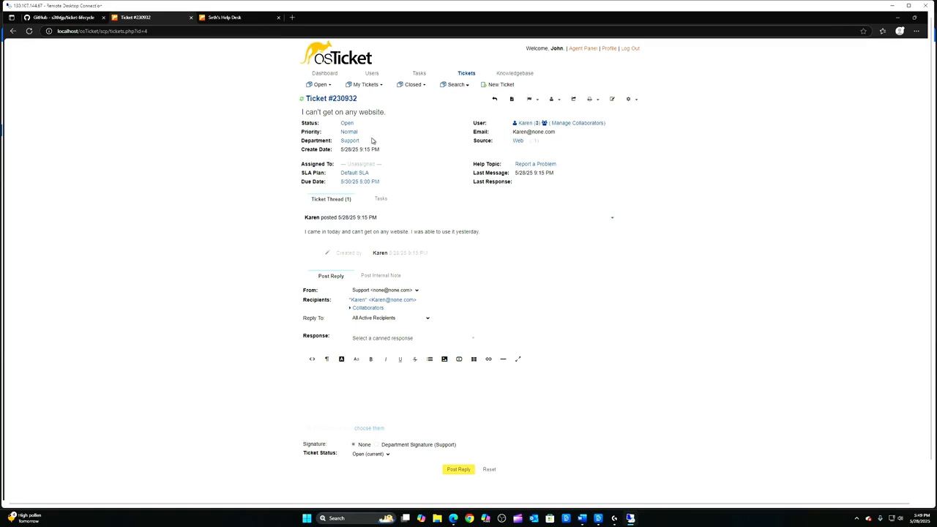
pyautogui.moveTo(304, 112); pyautogui.dragTo(382, 115)
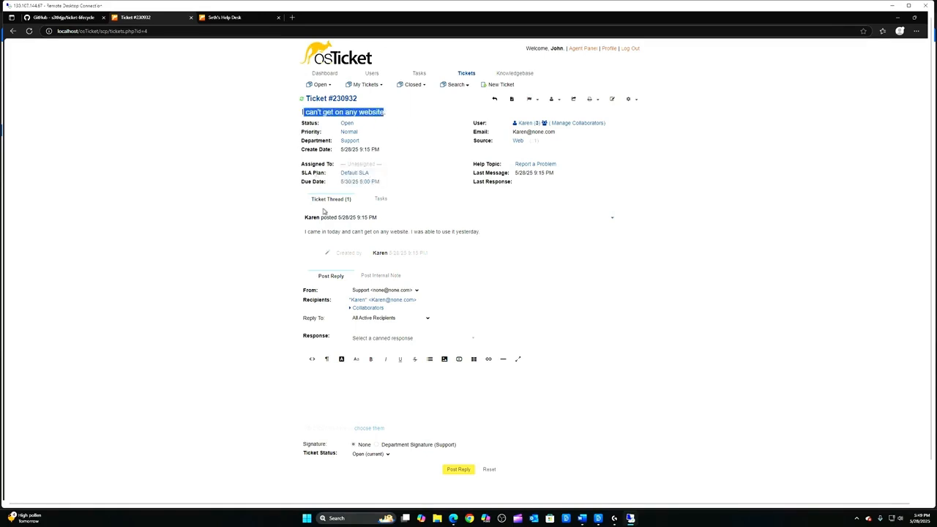
pyautogui.click(310, 232)
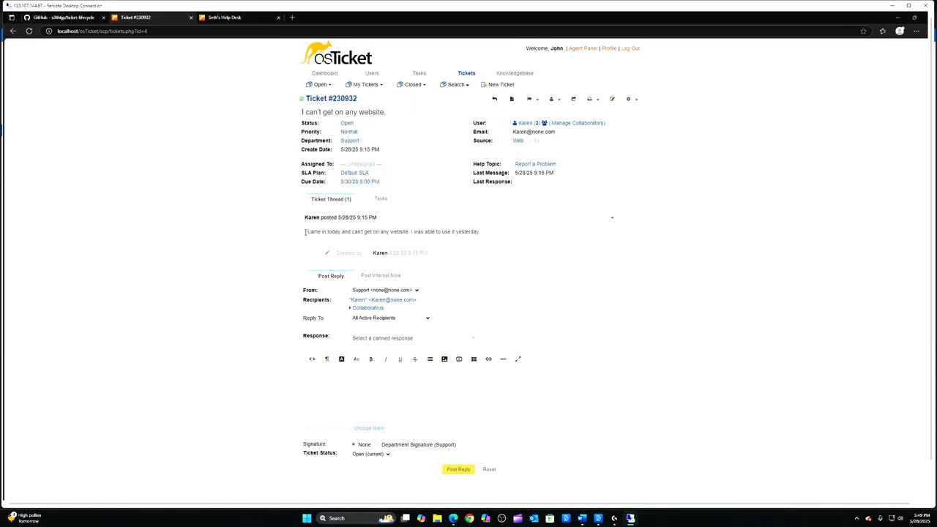
pyautogui.moveTo(305, 232); pyautogui.dragTo(477, 239)
pyautogui.click(476, 239)
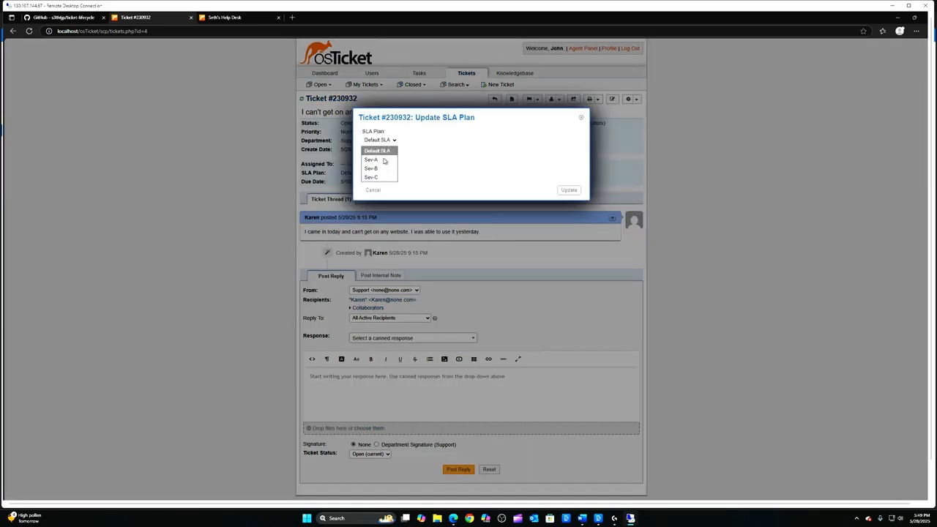
# Apply the Sev-C SLA plan to ticket #230932, giving a 5/30/25 5:00 PM due date
pyautogui.click(380, 177)
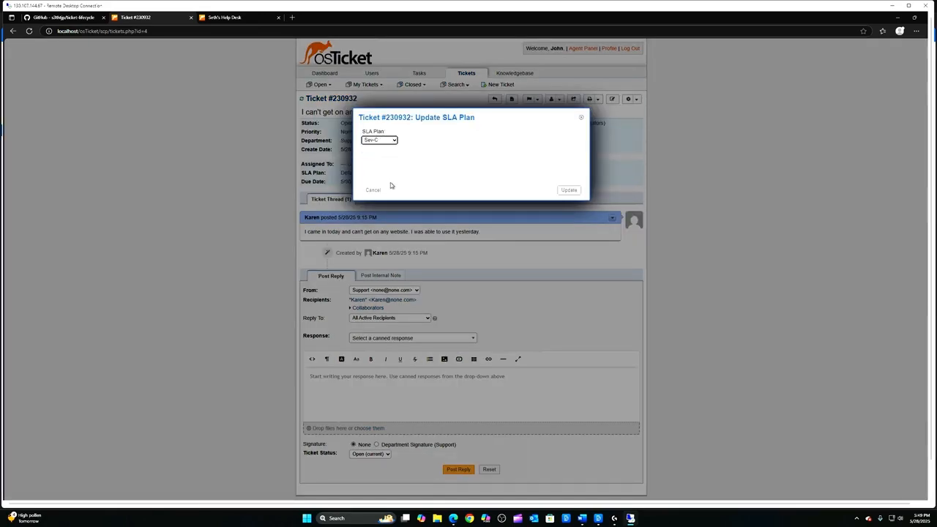
pyautogui.click(432, 162)
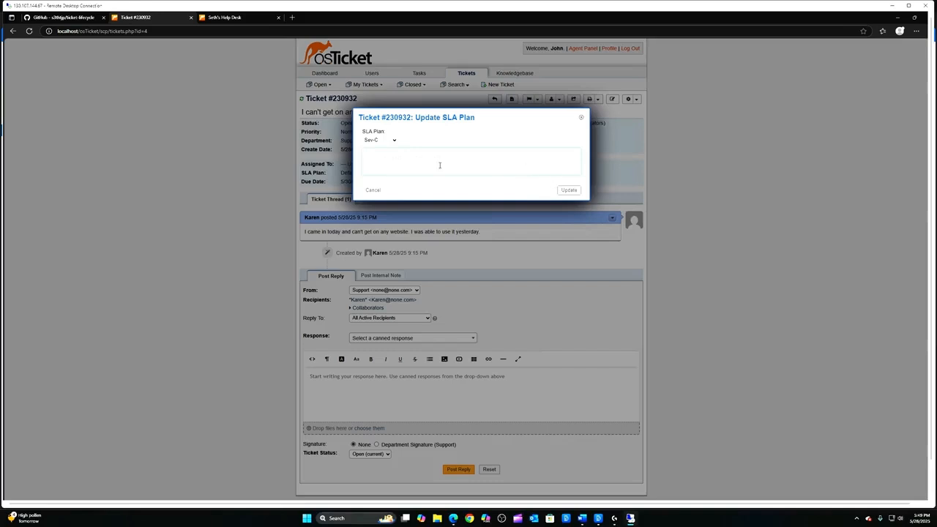
pyautogui.click(558, 191)
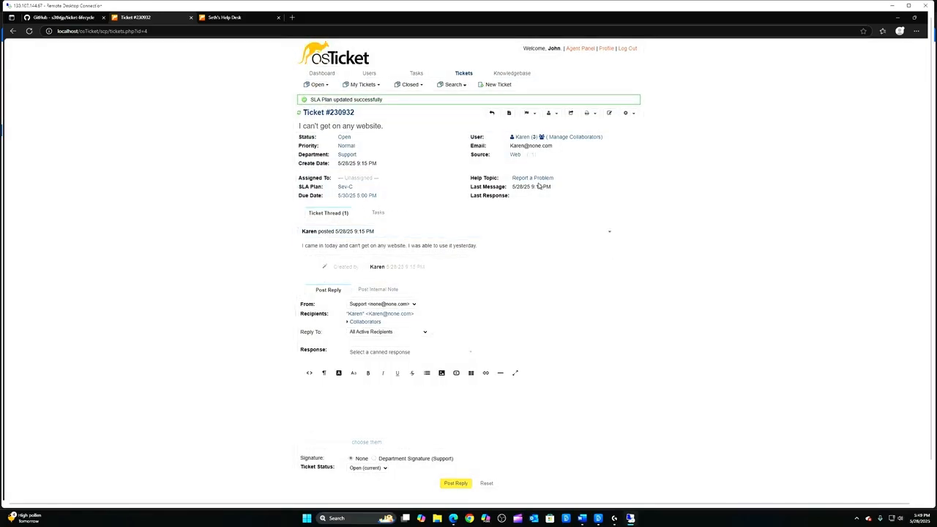
pyautogui.click(352, 179)
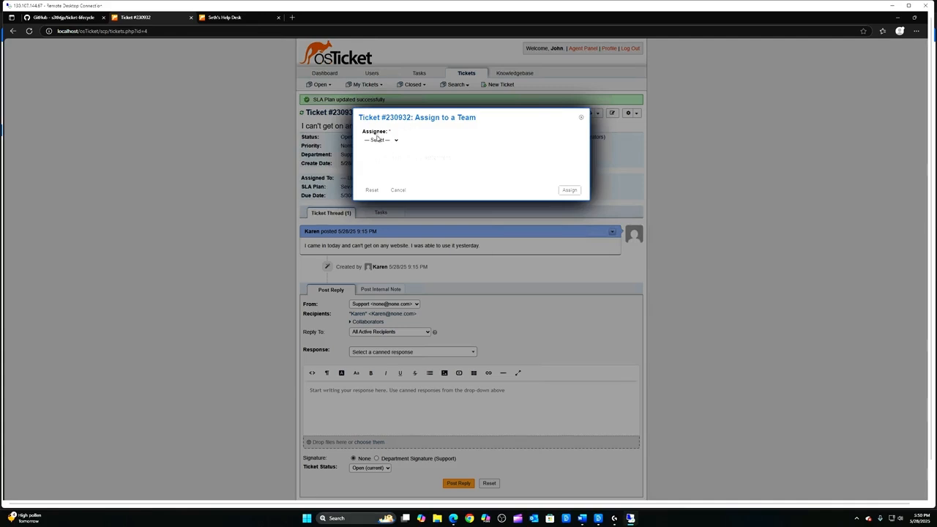
# Pick the signed-in agent as assignee for #230932 and add the note 'I got this one.'
pyautogui.click(378, 140)
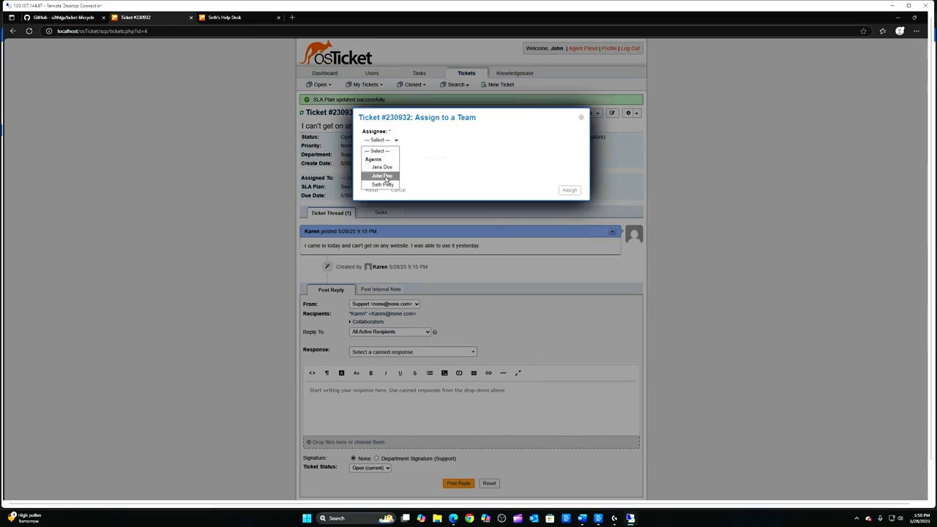
pyautogui.click(378, 177)
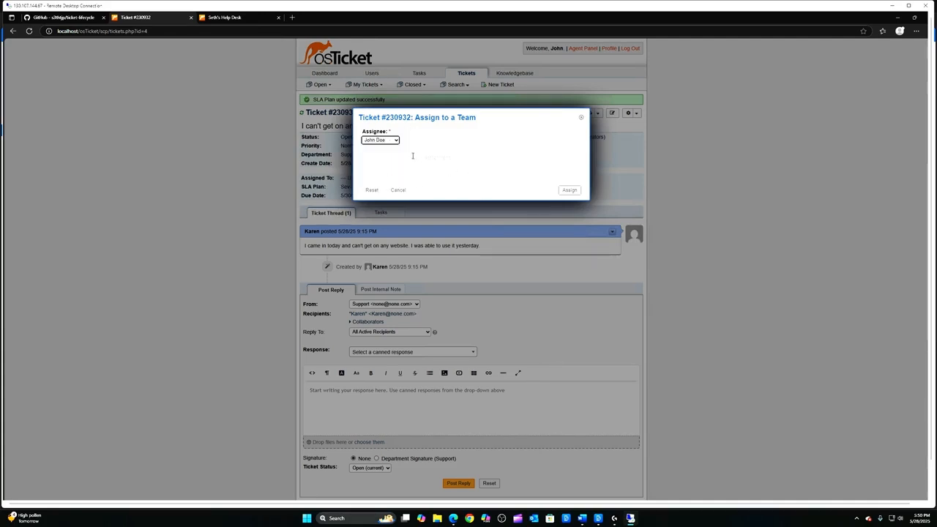
pyautogui.click(406, 157)
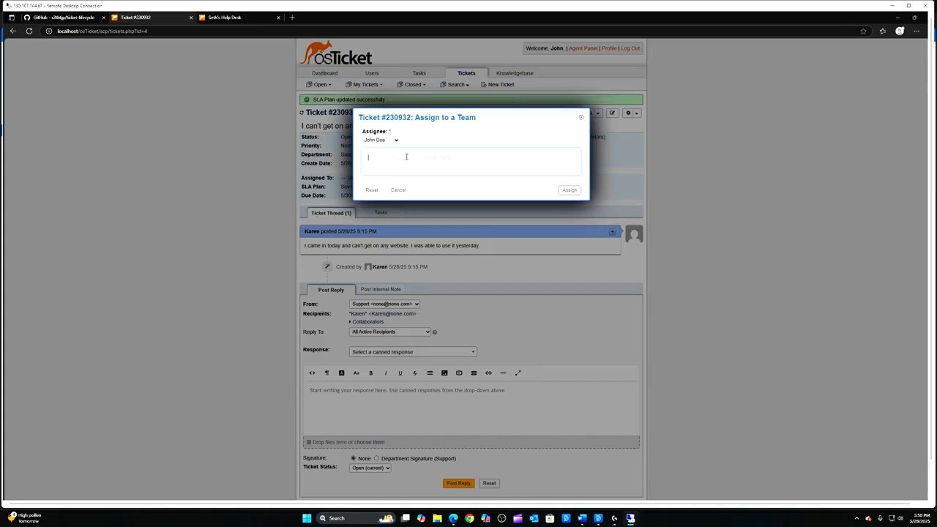
pyautogui.write('I got his')
pyautogui.write('is one')
pyautogui.write('.')
pyautogui.click(570, 190)
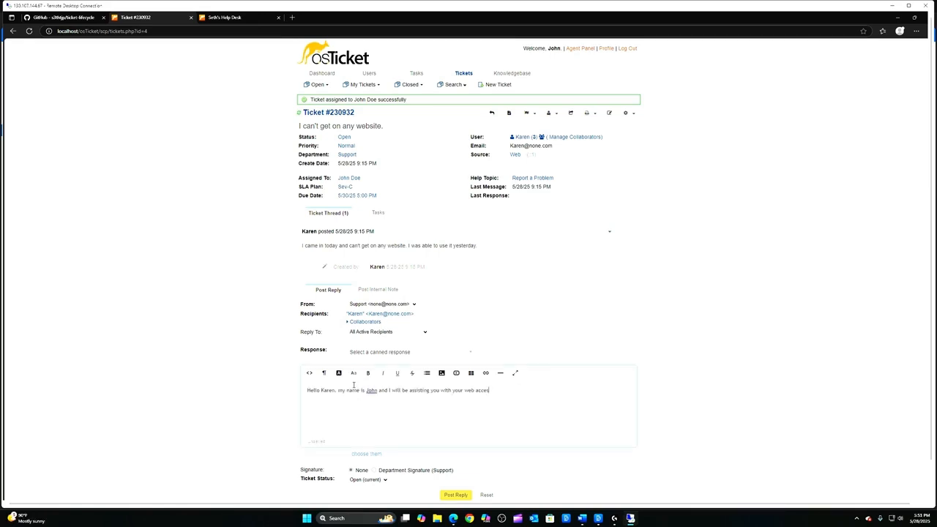
# Post a reply asking 'Was your computer left on overnight for any updates to occur?'
pyautogui.write('ss issue. Can you')
pyautogui.press('BackSpace')
pyautogui.press('BackSpace')
pyautogui.press('BackSpace')
pyautogui.scroll(-1, 499, 404)
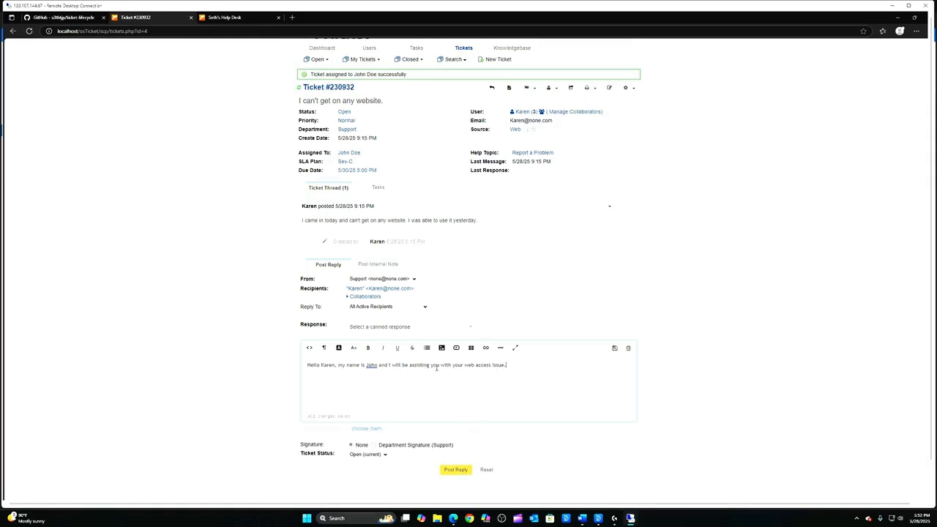
pyautogui.write('Was your computer left on overnight for any updates to occur?')
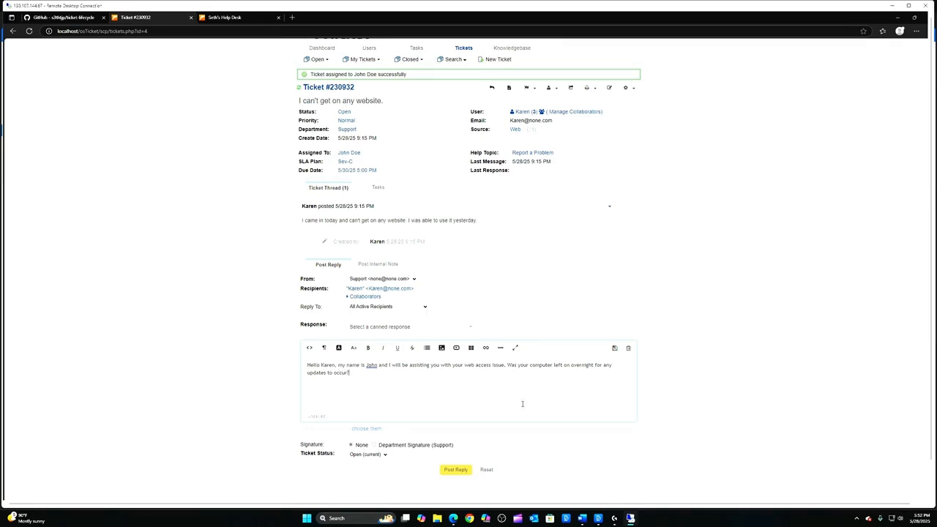
pyautogui.click(454, 470)
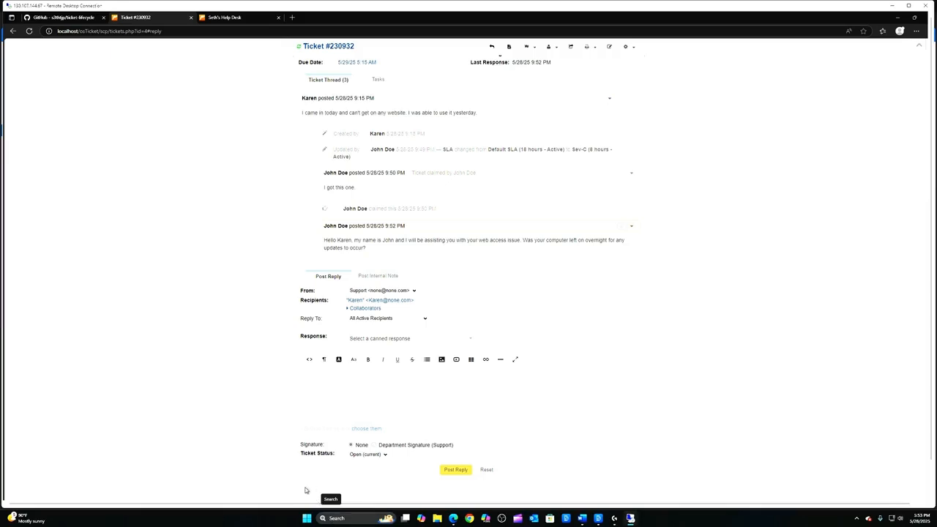
# Edit and resend the posted reply, appending the question 'Does anyone else have access to the web'
pyautogui.click(633, 230)
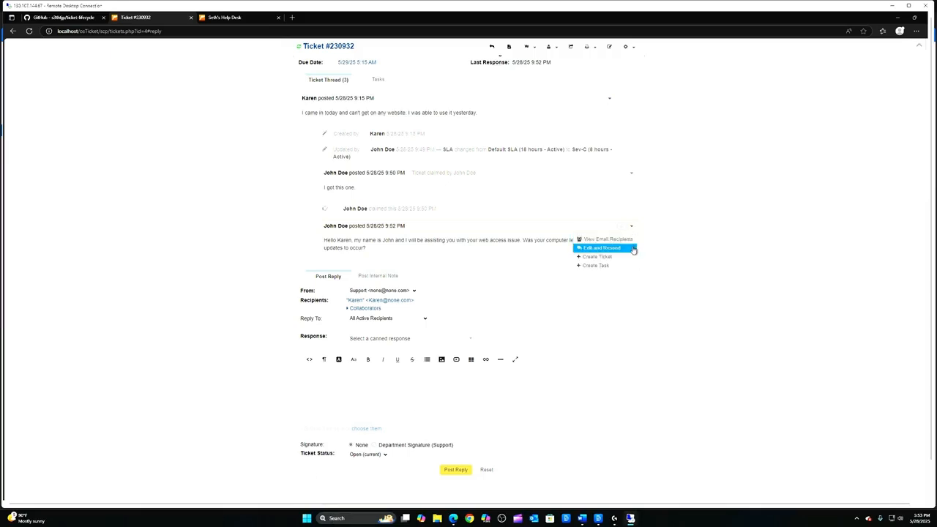
pyautogui.click(617, 250)
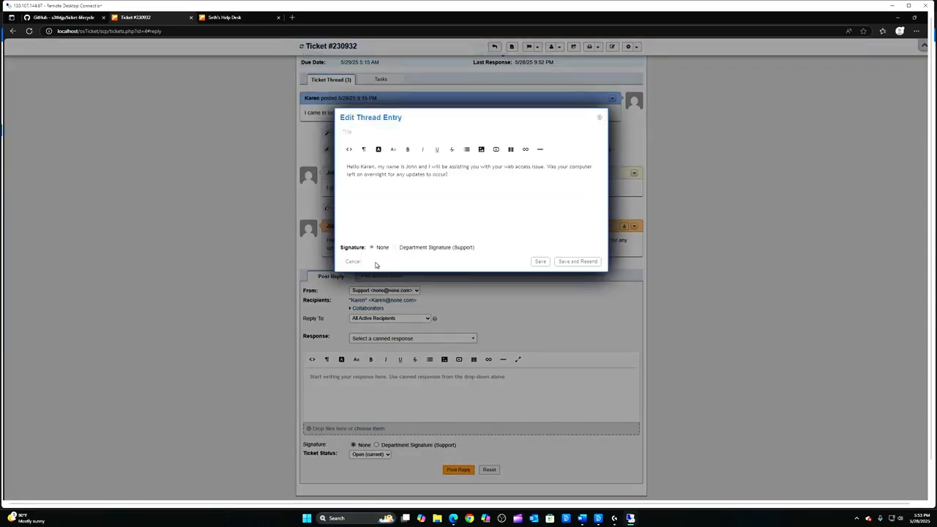
pyautogui.click(461, 184)
pyautogui.write('How are ')
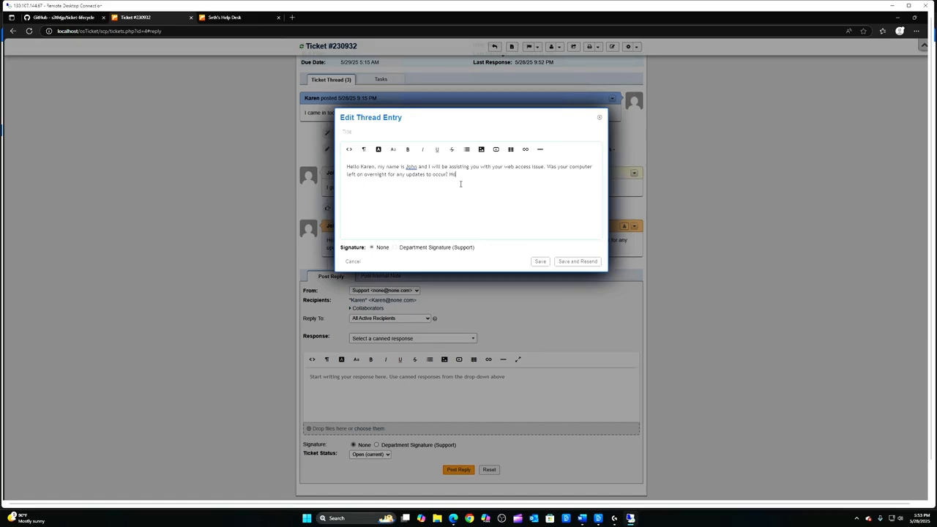
pyautogui.write('you able to')
pyautogui.press('BackSpace')
pyautogui.press('BackSpace')
pyautogui.press('BackSpace')
pyautogui.press('BackSpace')
pyautogui.press('BackSpace')
pyautogui.press('BackSpace')
pyautogui.press('BackSpace')
pyautogui.press('BackSpace')
pyautogui.press('BackSpace')
pyautogui.press('BackSpace')
pyautogui.press('BackSpace')
pyautogui.press('BackSpace')
pyautogui.press('BackSpace')
pyautogui.press('BackSpace')
pyautogui.press('BackSpace')
pyautogui.press('BackSpace')
pyautogui.press('BackSpace')
pyautogui.press('BackSpace')
pyautogui.press('BackSpace')
pyautogui.press('BackSpace')
pyautogui.write('ur? Are y')
pyautogui.press('BackSpace')
pyautogui.press('BackSpace')
pyautogui.write('Does anyone else have access to the web')
pyautogui.click(563, 261)
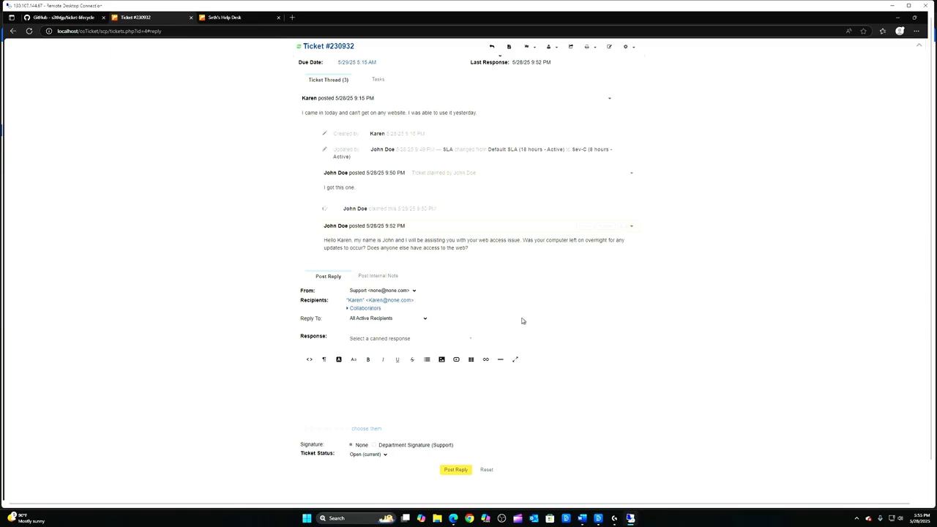
# Show the Resolved and Closed status options for ticket #230932
pyautogui.click(855, 520)
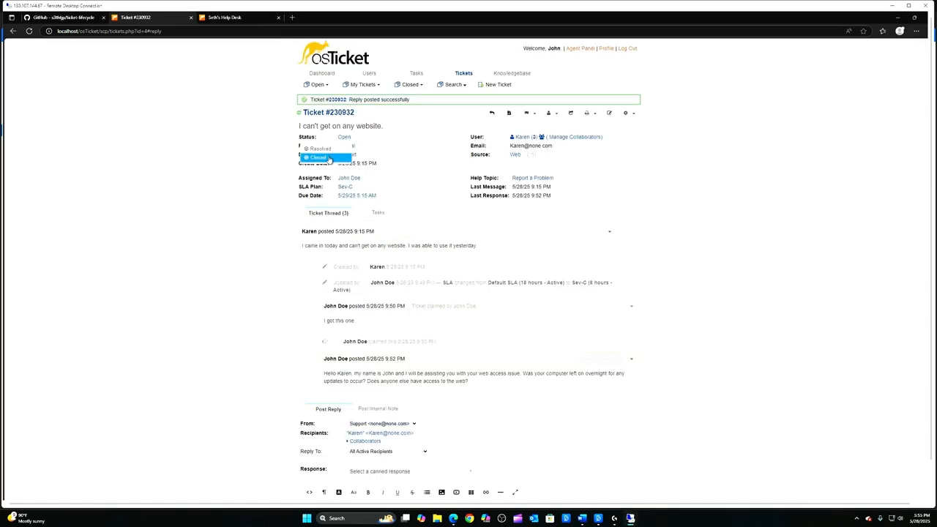
# Choose Closed and begin the note: checked if isolated; colleagues (spelling corrected) could access the web
pyautogui.click(319, 157)
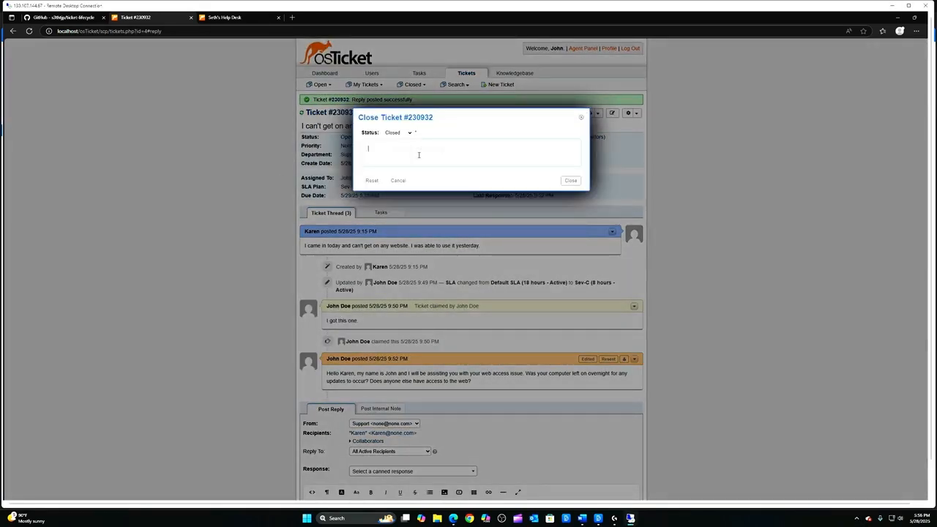
pyautogui.write('Contacted customer')
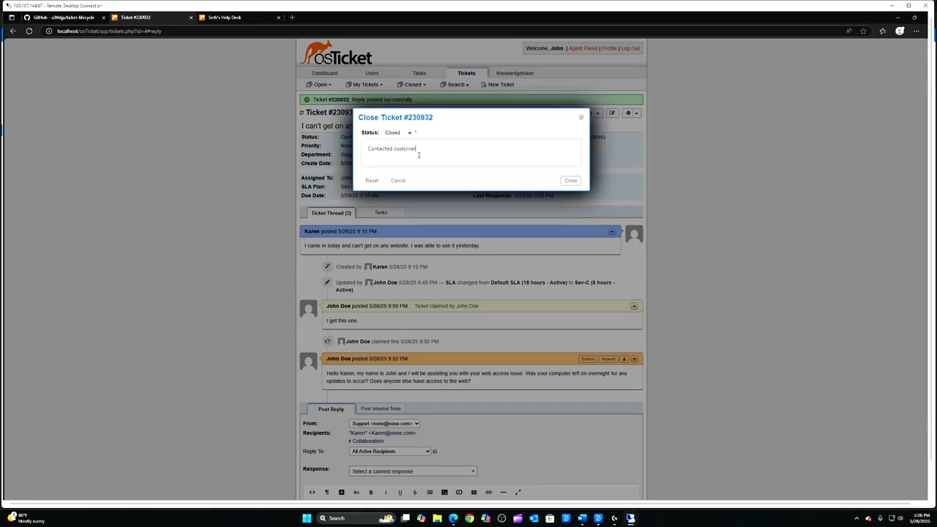
pyautogui.write(' to see if issue ')
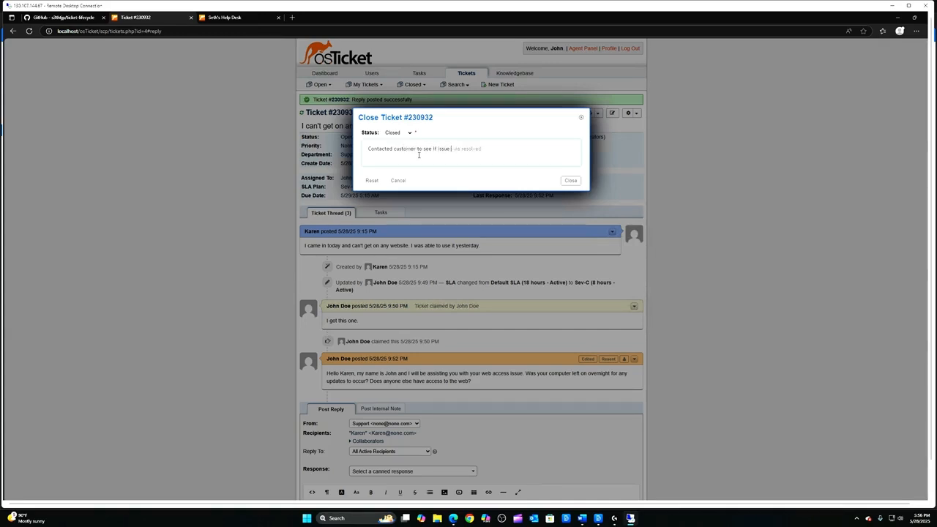
pyautogui.write('was isolated to just their computer.')
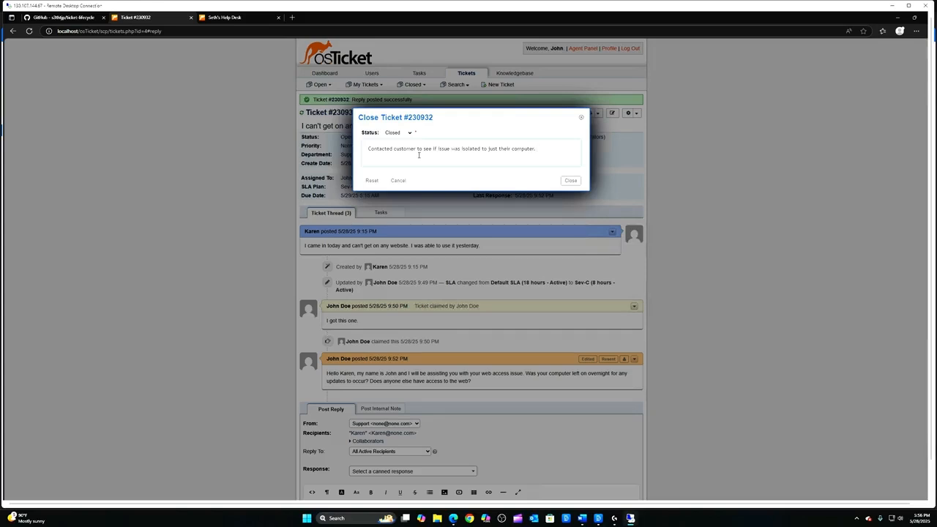
pyautogui.write(' Co')
pyautogui.press('BackSpace')
pyautogui.press('BackSpace')
pyautogui.write('Their colleages')
pyautogui.click(562, 148)
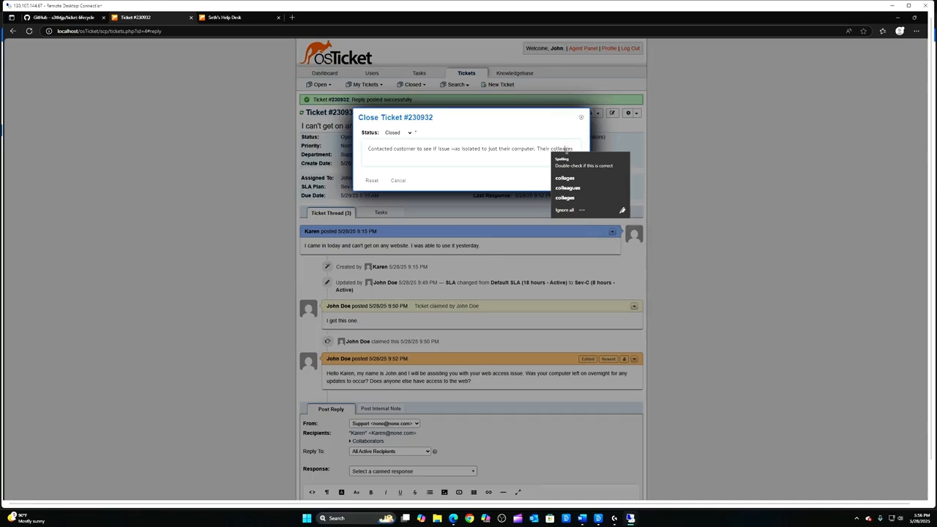
pyautogui.click(567, 188)
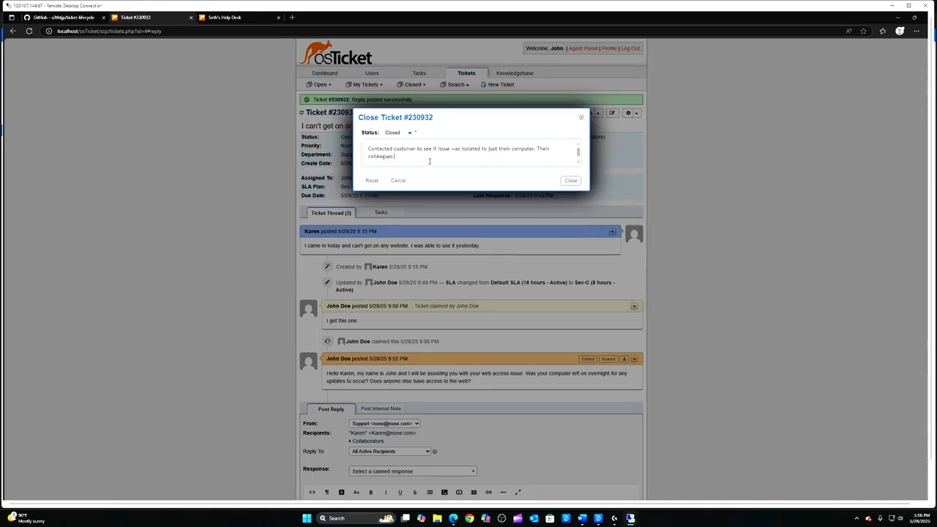
# Finish the note explaining the wifi was off and web access returned, sign it, and submit
pyautogui.write('were')
pyautogui.write(' able to')
pyautogui.write(' acc')
pyautogui.write('ess the web')
pyautogui.write('.')
pyautogui.write(' Wh')
pyautogui.write('en')
pyautogui.press('BackSpace')
pyautogui.press('BackSpace')
pyautogui.press('BackSpace')
pyautogui.press('BackSpace')
pyautogui.write('I')
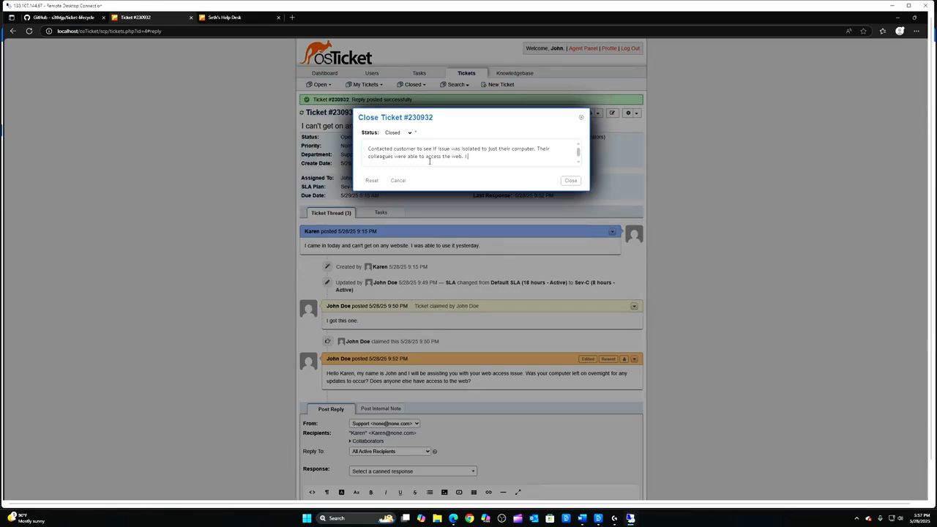
pyautogui.write(' had the customer go to their iettings and found that t')
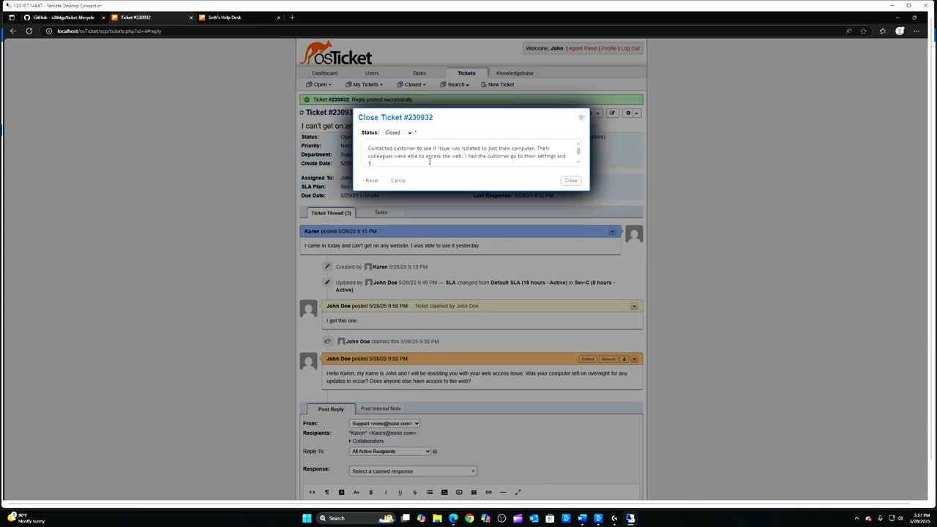
pyautogui.write('heir wifi w')
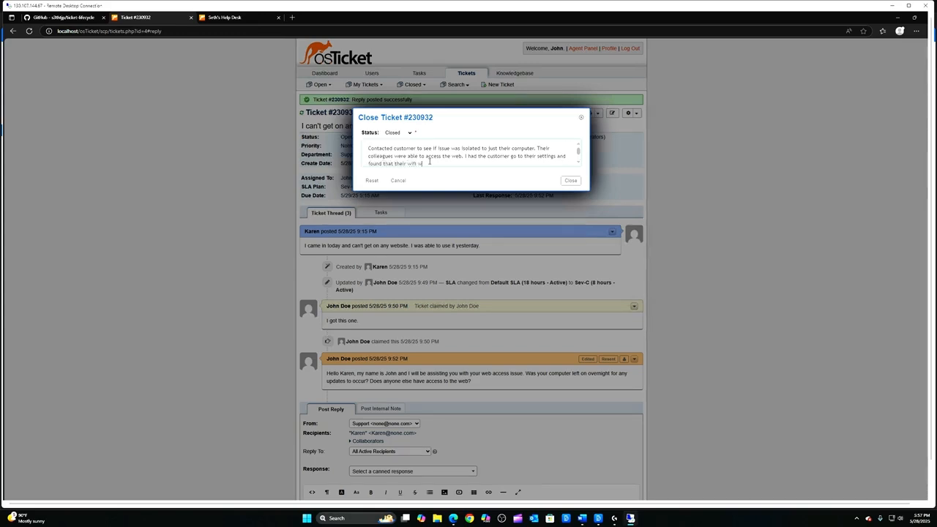
pyautogui.write('as turned off. The customer turned the wifi bac')
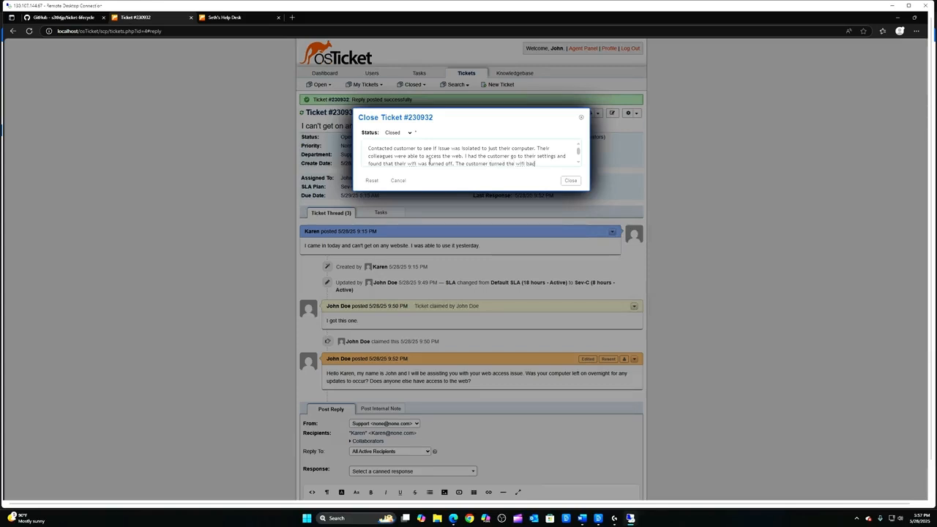
pyautogui.write('k on and teste')
pyautogui.press('BackSpace')
pyautogui.press('BackSpace')
pyautogui.write('was')
pyautogui.write(' able to ac')
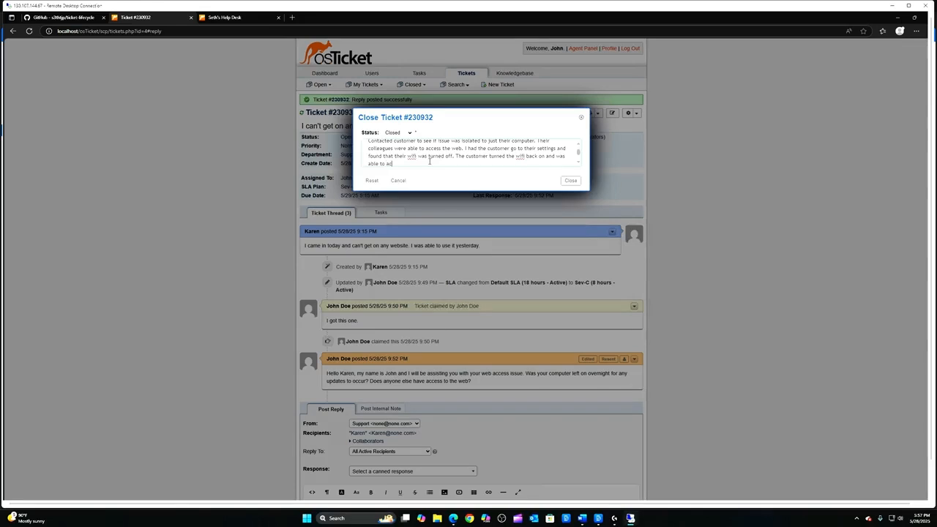
pyautogui.write('cess the web.')
pyautogui.click(570, 181)
pyautogui.write('John.')
pyautogui.click(572, 181)
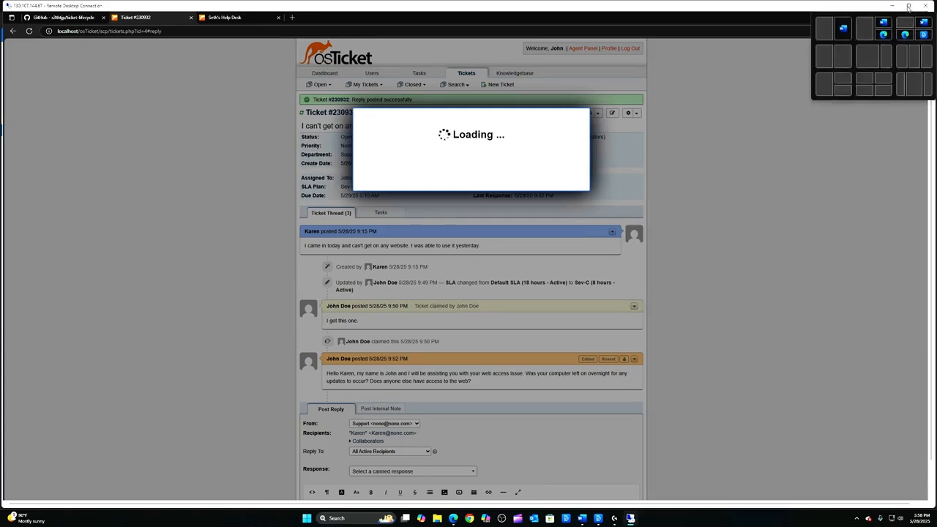
# Return to the Remote Desktop session showing ticket #230932 closed and the Open queue
pyautogui.moveTo(595, 521)
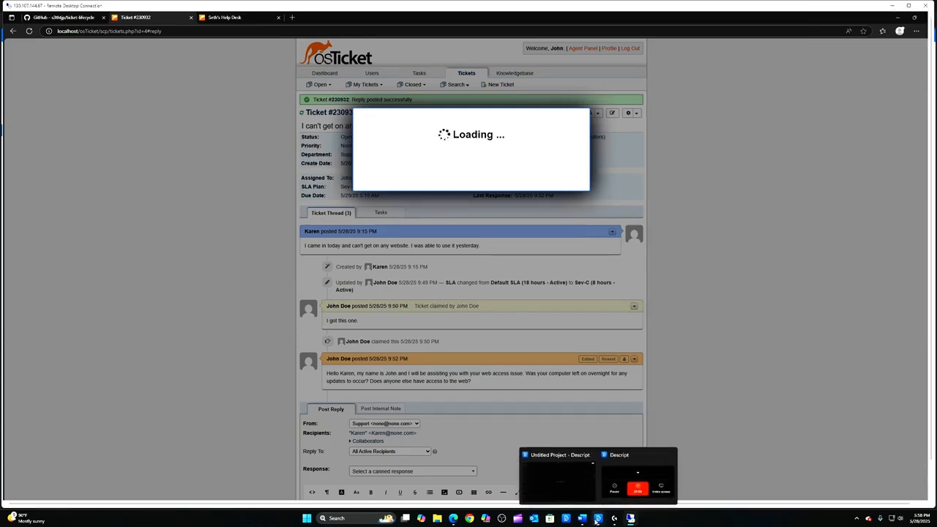
pyautogui.moveTo(627, 498)
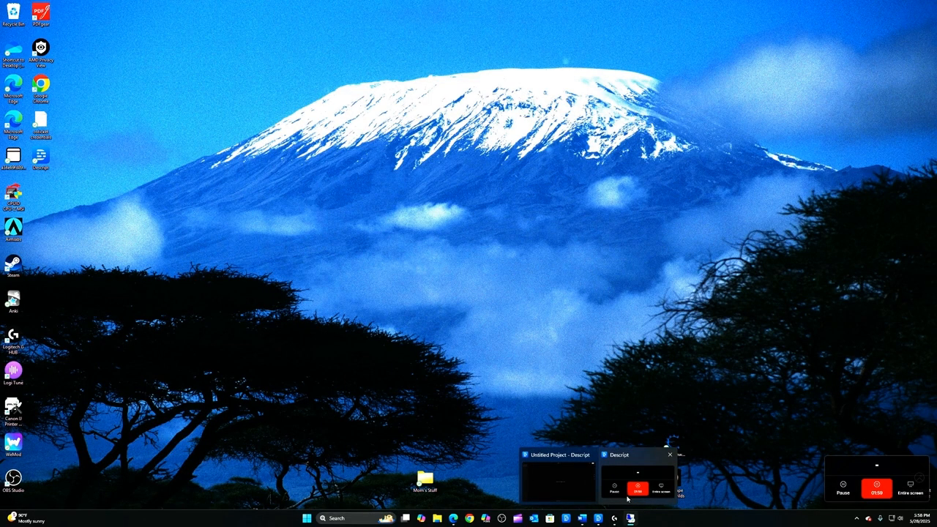
pyautogui.click(641, 495)
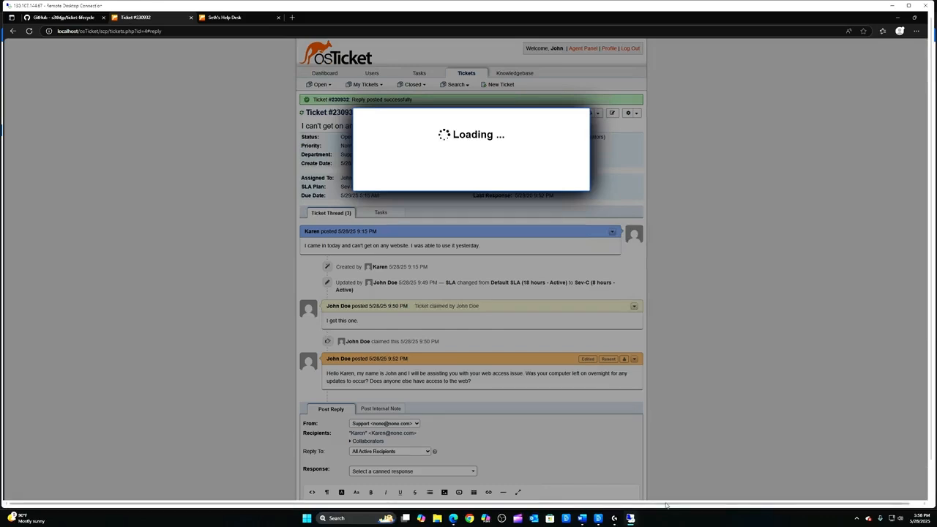
pyautogui.moveTo(602, 521)
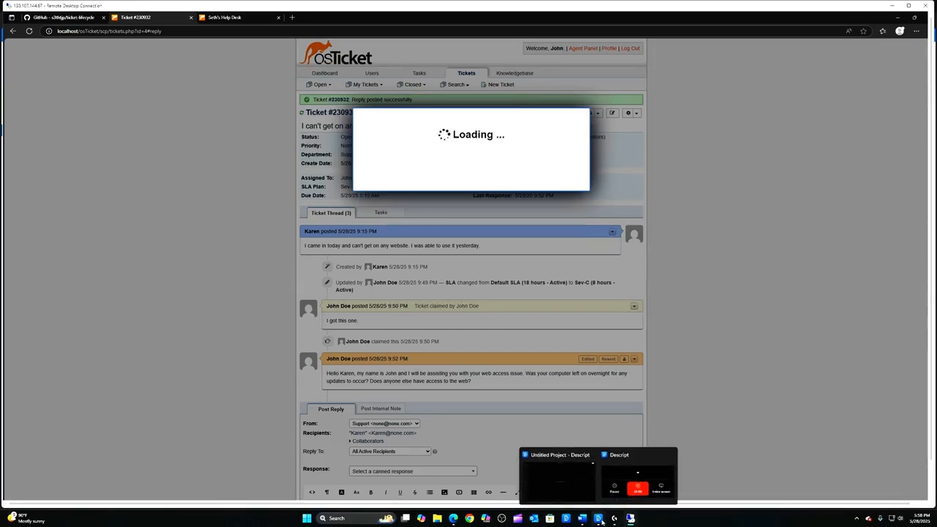
pyautogui.moveTo(614, 487)
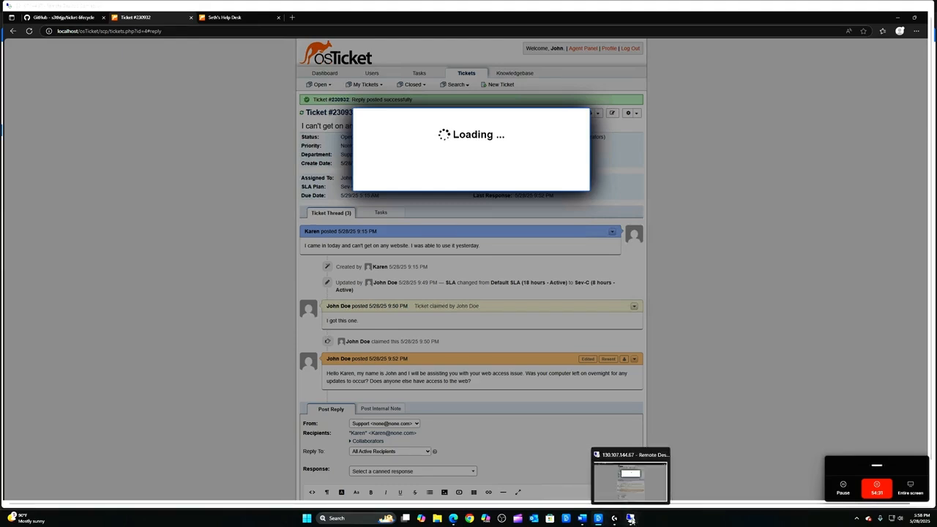
pyautogui.click(630, 518)
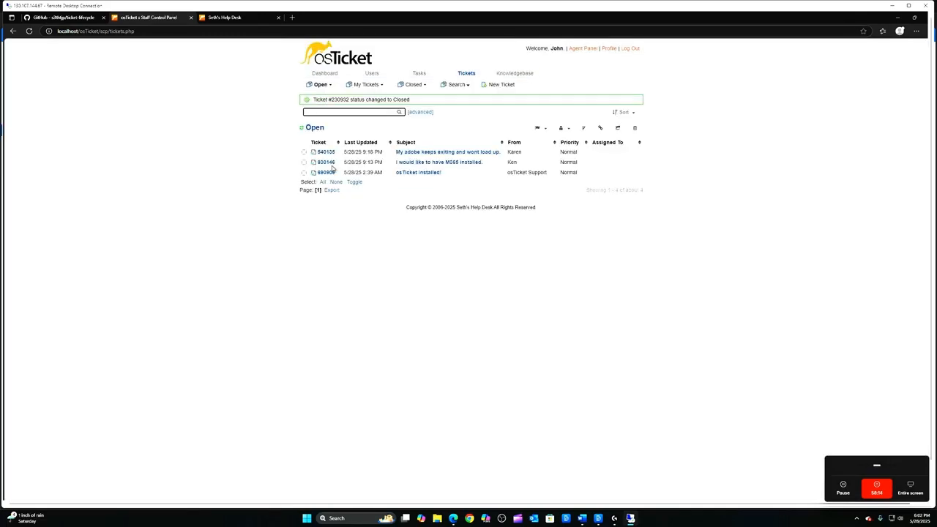
# Open ticket #830146 and review its subject and the customer's M365 installation request
pyautogui.moveTo(331, 167)
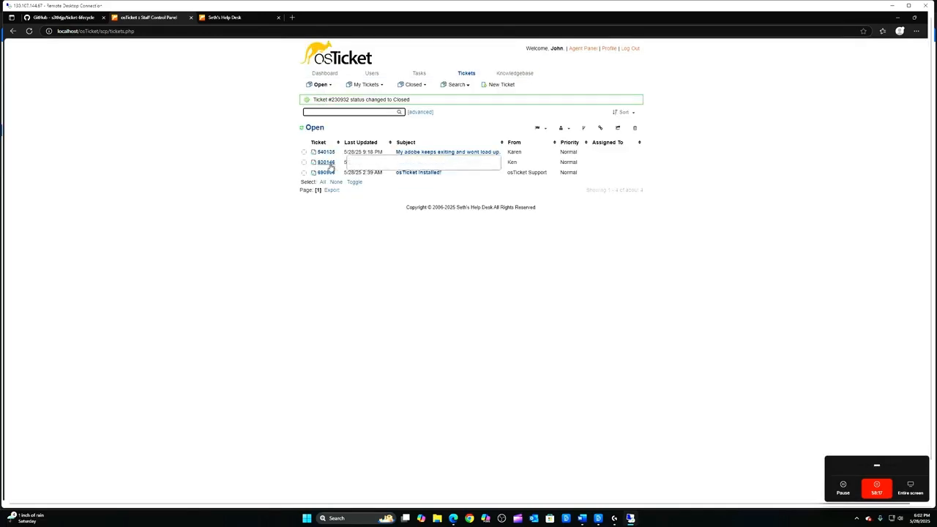
pyautogui.click(325, 167)
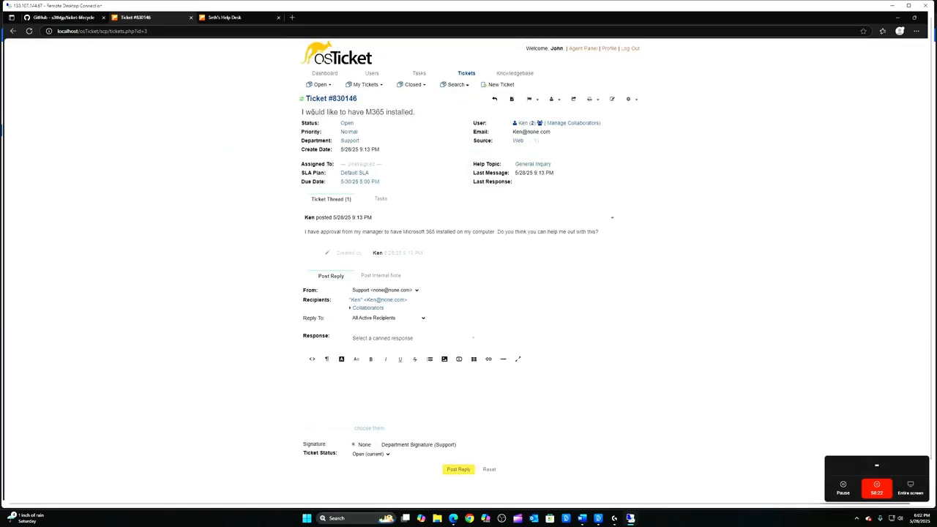
pyautogui.moveTo(302, 112); pyautogui.dragTo(418, 113)
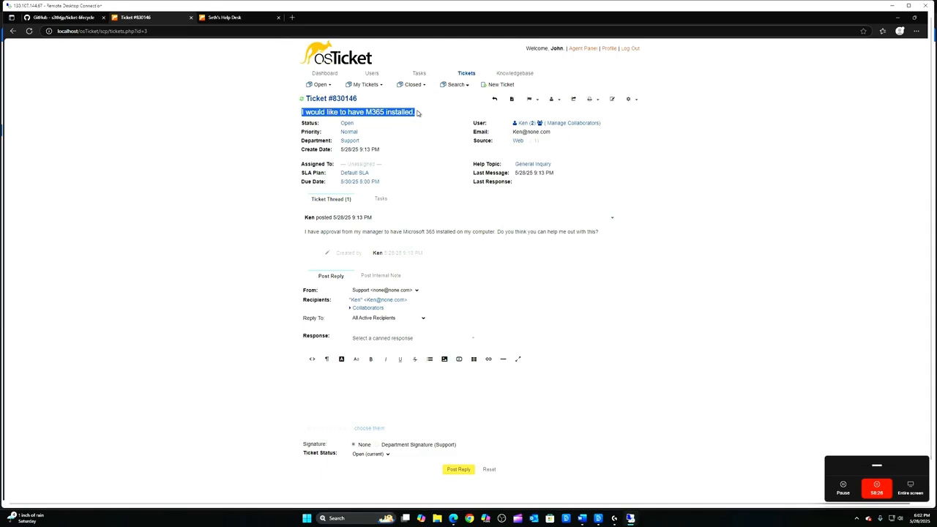
pyautogui.click(312, 235)
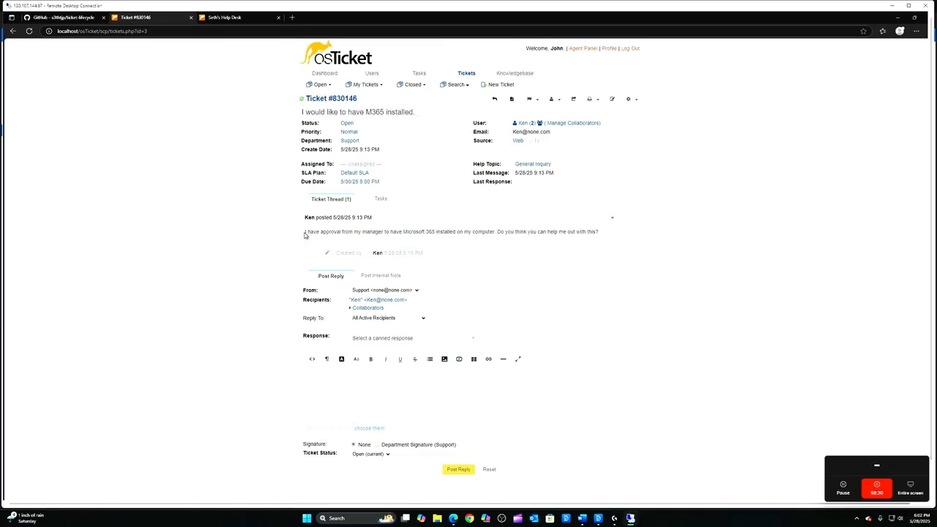
pyautogui.moveTo(305, 235); pyautogui.dragTo(498, 233)
pyautogui.click(527, 234)
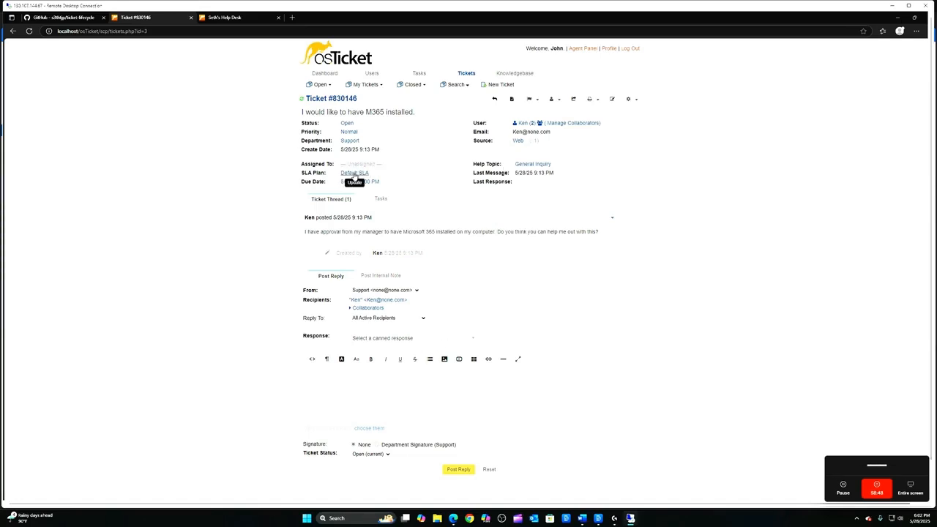
# Change the ticket's SLA plan from Default SLA to Sev-C and save it
pyautogui.click(354, 174)
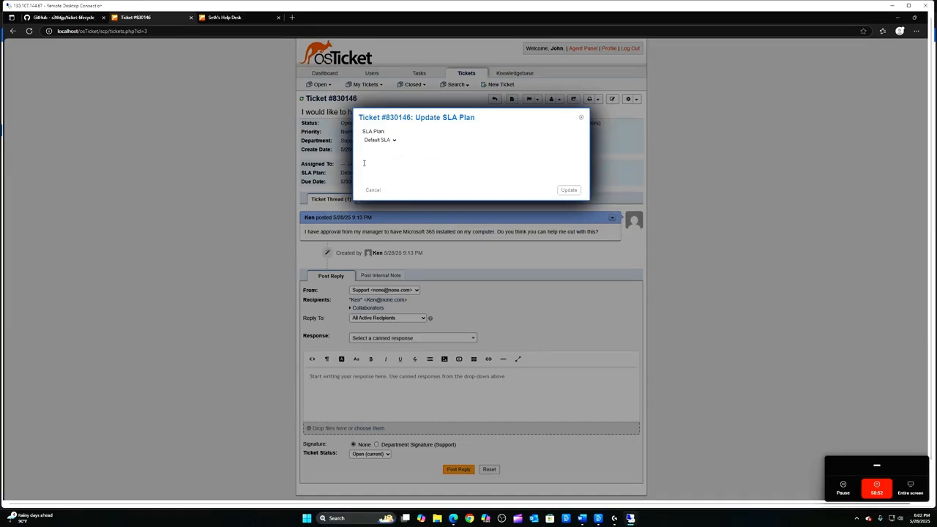
pyautogui.click(386, 141)
pyautogui.click(377, 176)
pyautogui.click(567, 190)
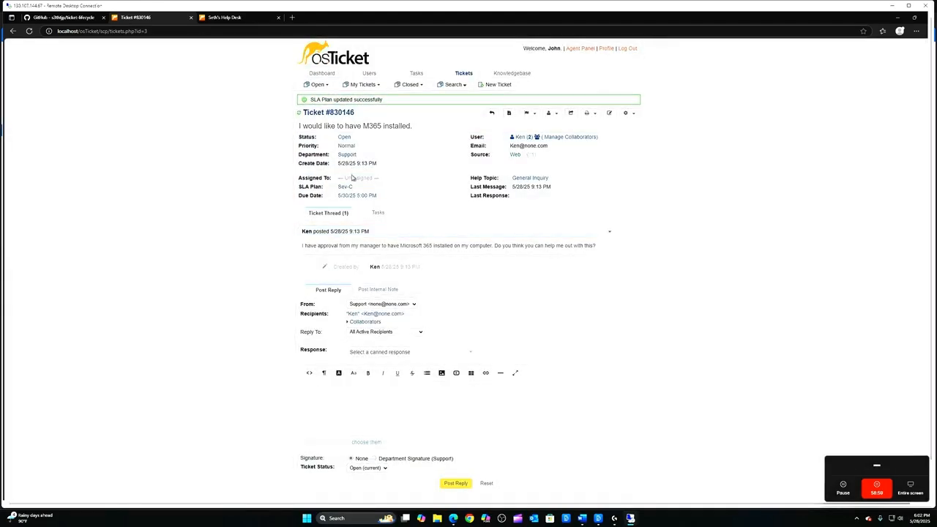
pyautogui.click(383, 175)
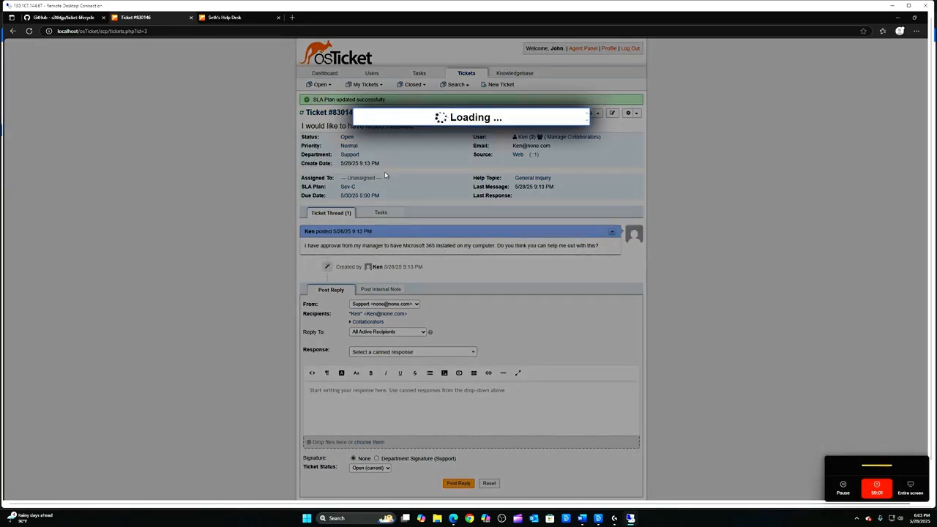
# Assign ticket #830146 to the signed-in agent
pyautogui.click(380, 140)
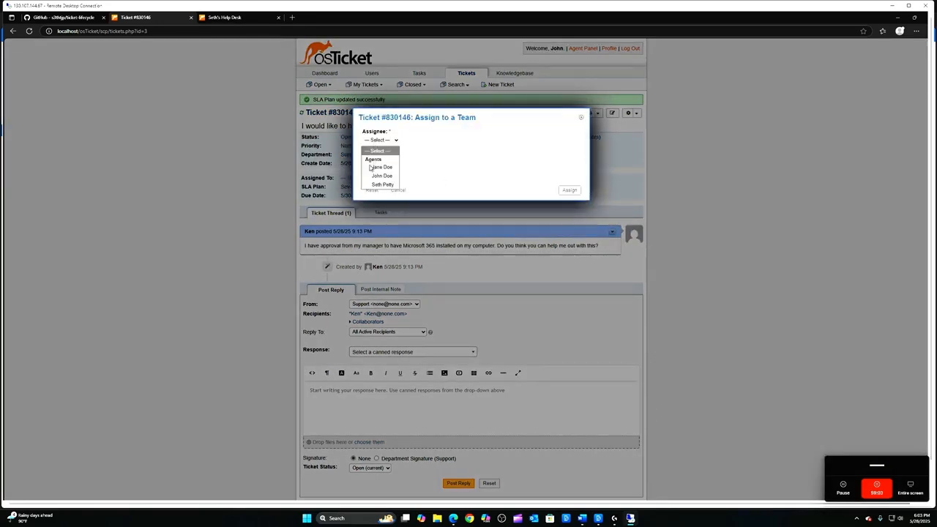
pyautogui.click(382, 175)
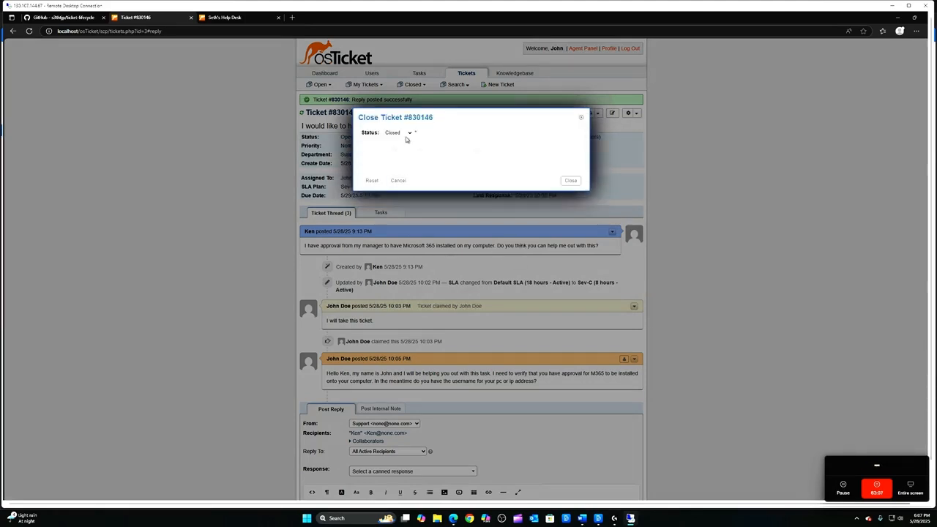
# Close ticket #830146 with a note that all applications were opened and everything ran well
pyautogui.click(407, 132)
pyautogui.click(449, 149)
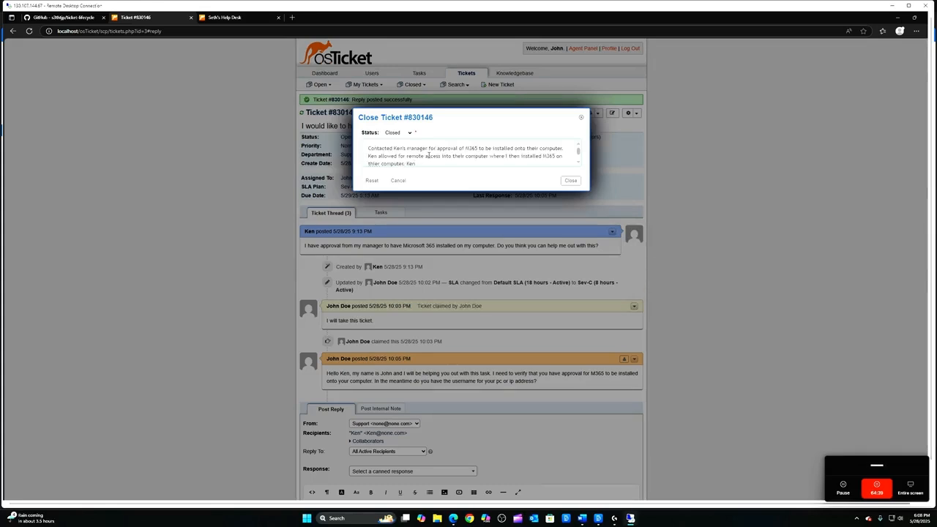
pyautogui.write('hen')
pyautogui.write(' opene')
pyautogui.write('d up')
pyautogui.write(' all')
pyautogui.write(' apps')
pyautogui.write('ications to')
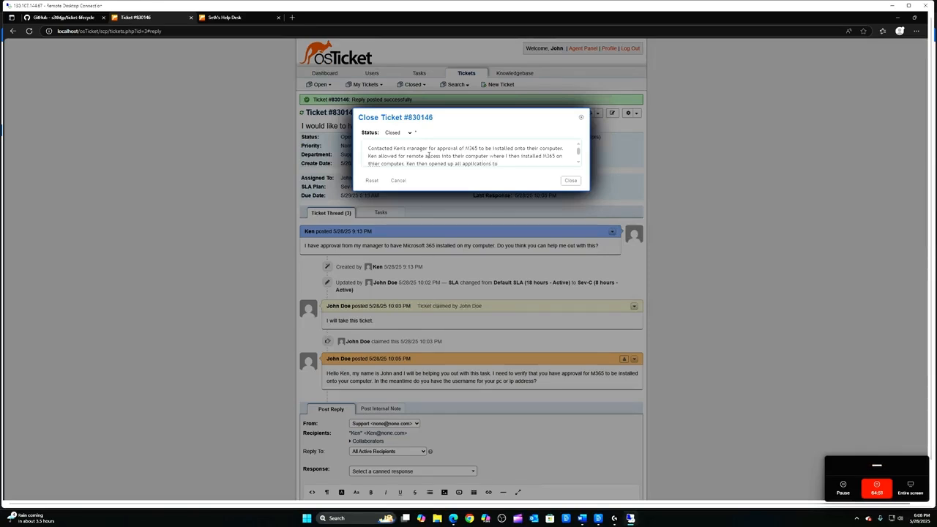
pyautogui.write(' test functionality.')
pyautogui.write('Everything')
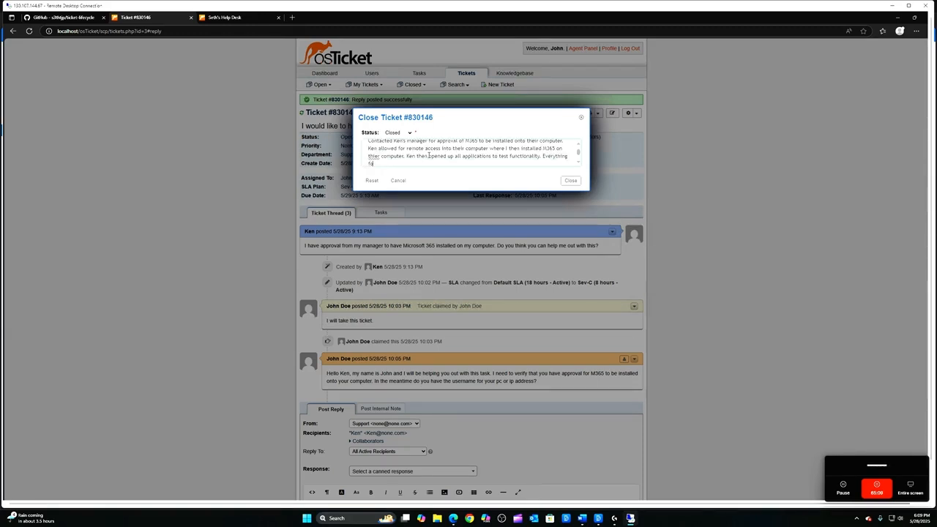
pyautogui.write(' found to be')
pyautogui.write(' running ')
pyautogui.write('good.')
pyautogui.rightClick(372, 156)
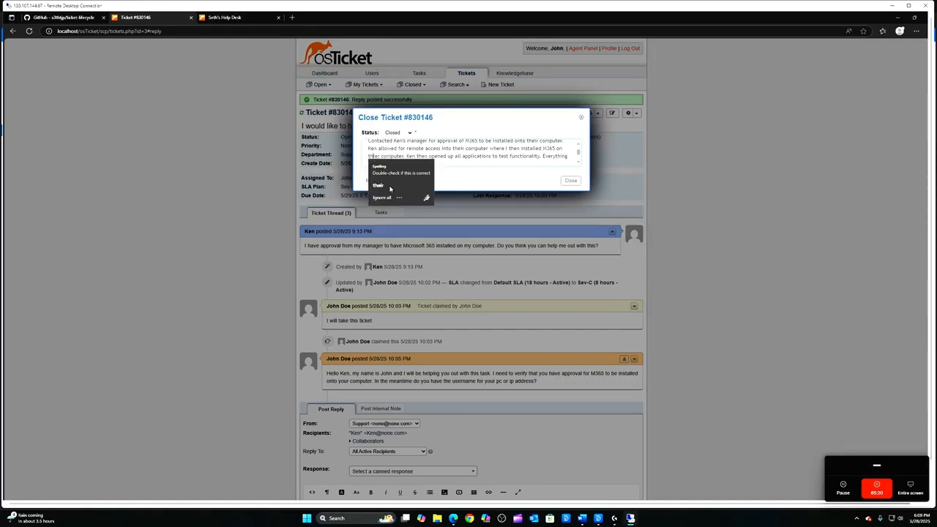
pyautogui.click(441, 164)
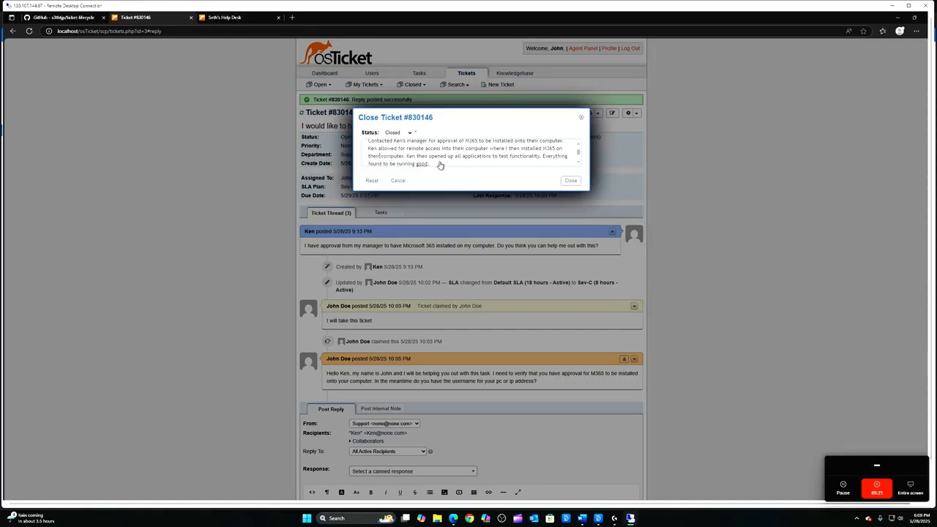
pyautogui.click(570, 180)
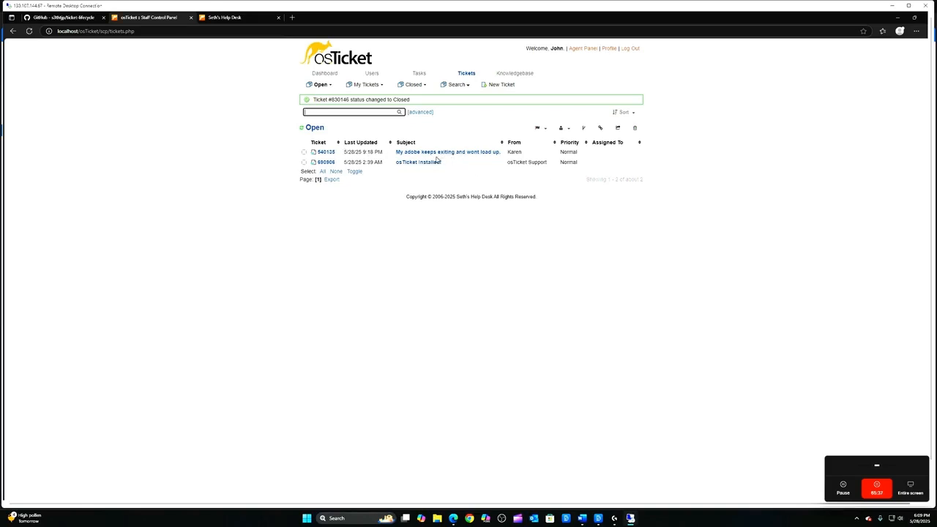
# Open the Adobe ticket #540135 and update its SLA plan to Sev-C
pyautogui.click(325, 151)
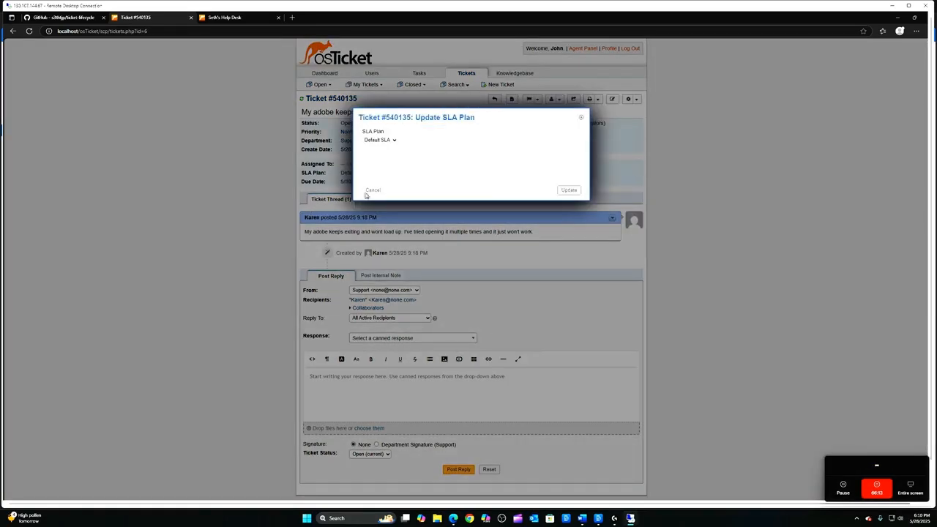
pyautogui.click(378, 142)
pyautogui.click(383, 178)
pyautogui.click(569, 190)
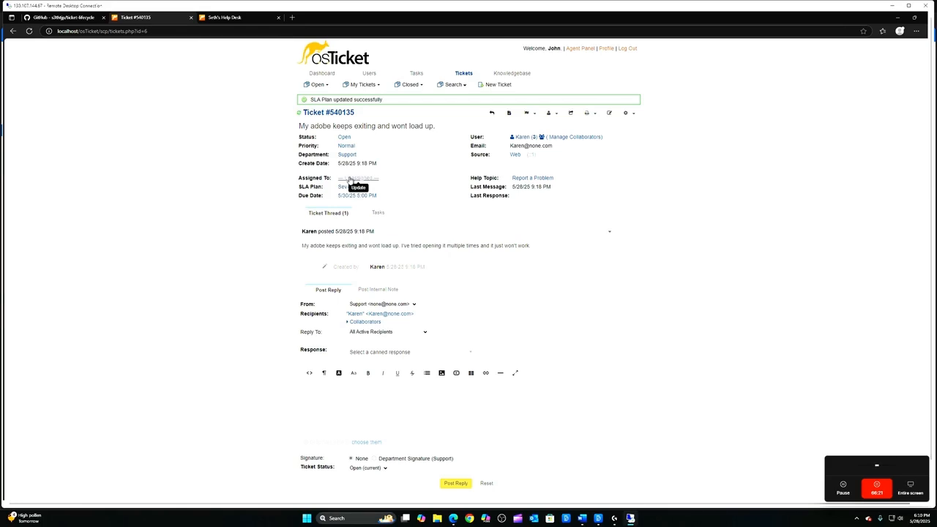
pyautogui.click(359, 178)
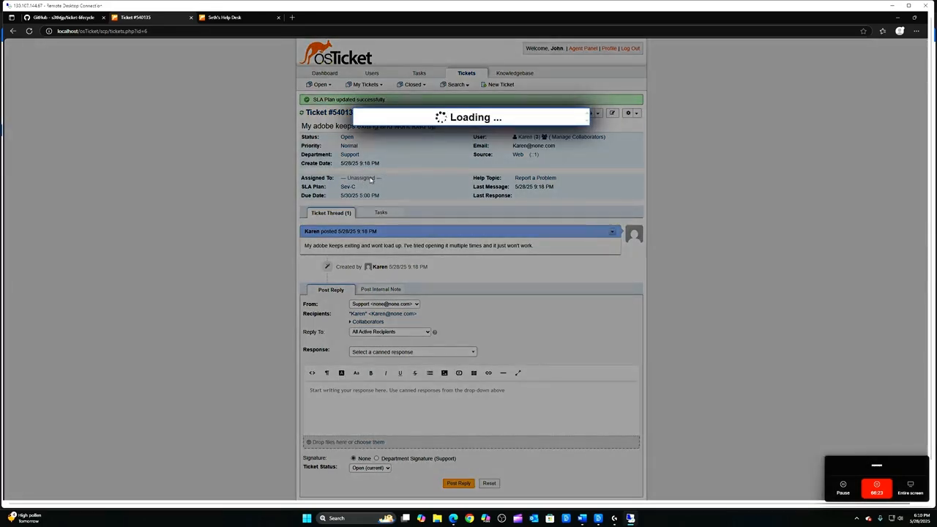
# Assign ticket #540135 to the signed-in agent with the comment 'I got this one'
pyautogui.click(381, 139)
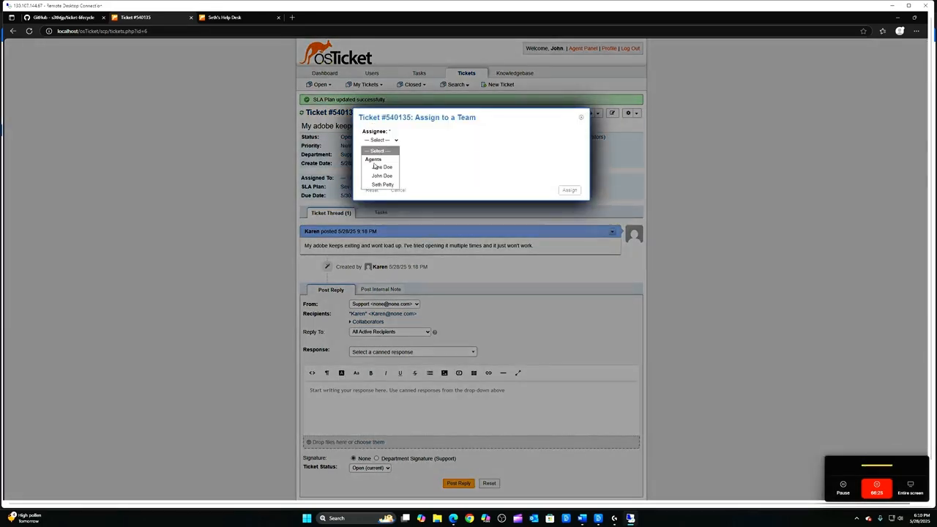
pyautogui.click(381, 176)
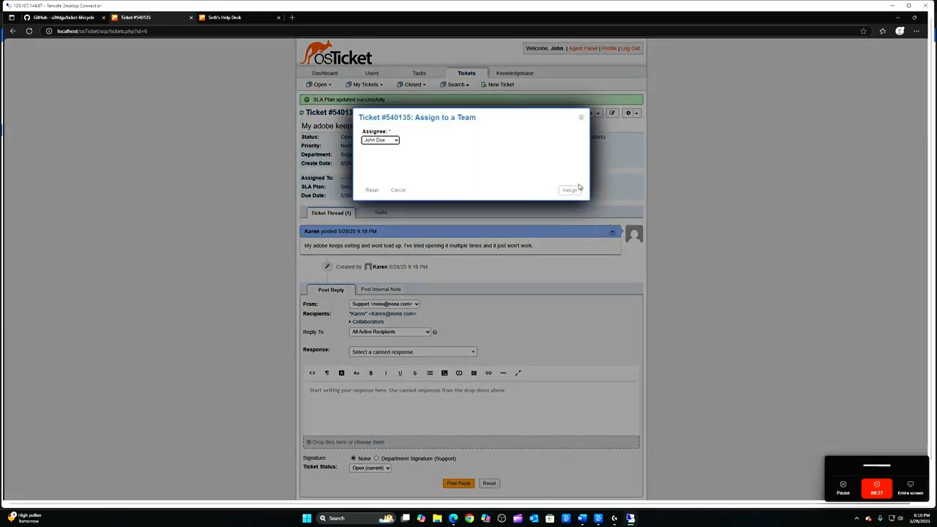
pyautogui.click(490, 159)
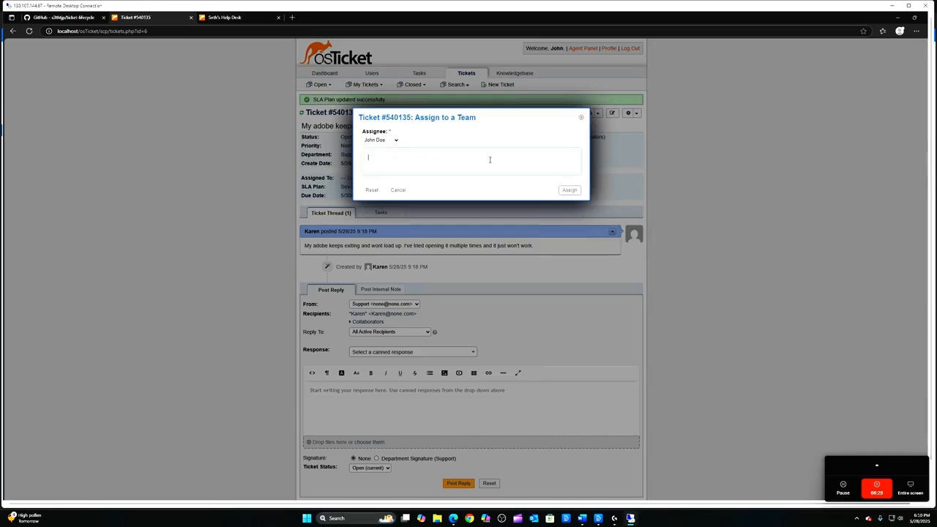
pyautogui.write('I got this one.')
pyautogui.click(569, 189)
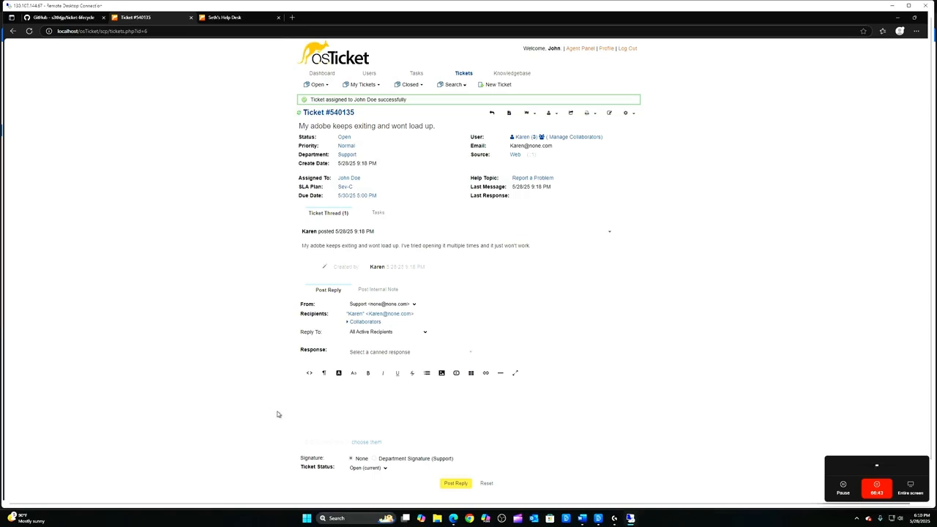
# Post a reply introducing yourself and asking when the customer was last able to use Adobe
pyautogui.click(370, 399)
pyautogui.write('Hello Karen')
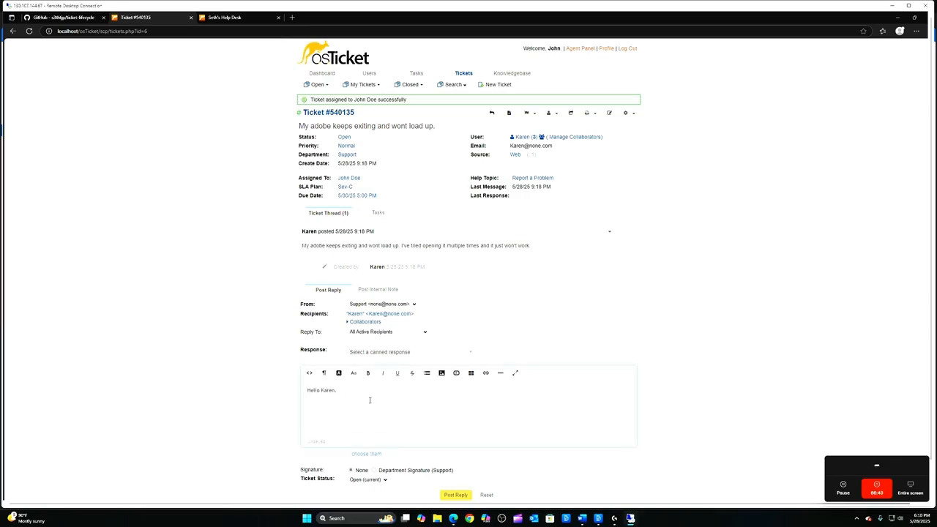
pyautogui.write(', my name is')
pyautogui.write(' John and I')
pyautogui.write(' will be help')
pyautogui.write('ing you with')
pyautogui.write(' your ')
pyautogui.write('adobe')
pyautogui.write(' iss')
pyautogui.write('ue')
pyautogui.write('W')
pyautogui.write('hen w')
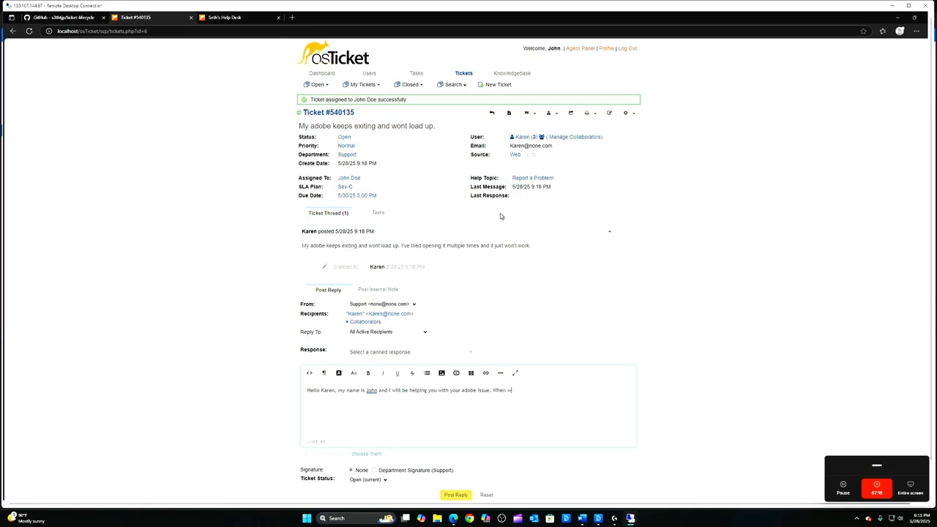
pyautogui.write('as the last time you were able to use adobe?')
pyautogui.scroll(-1, 500, 216)
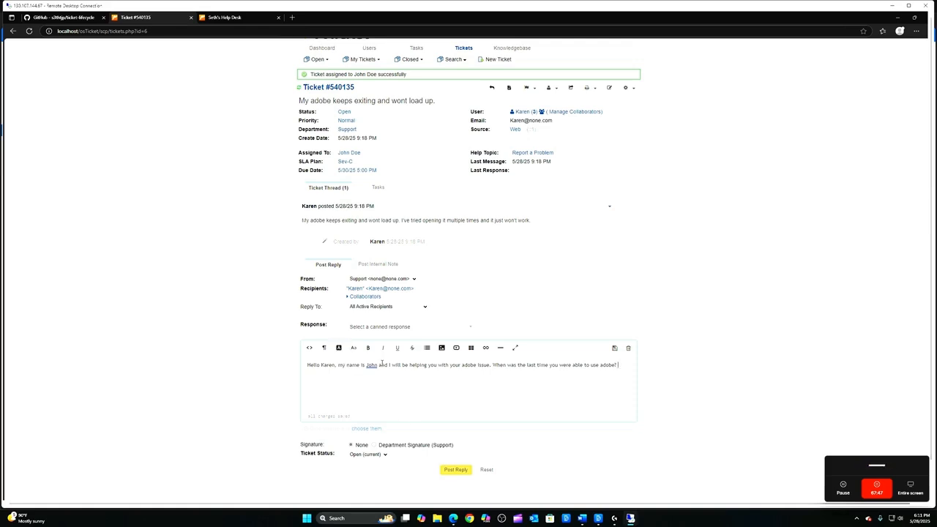
pyautogui.click(454, 470)
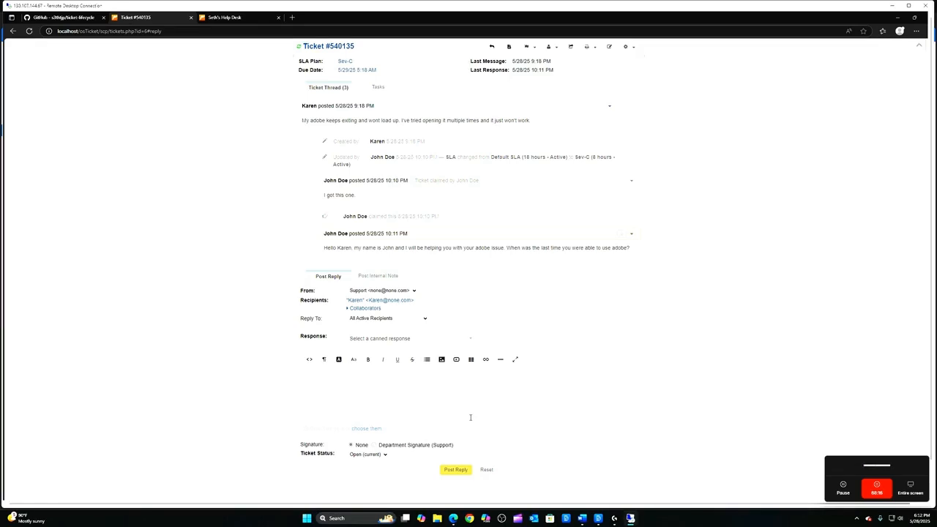
# Post a follow-up reply asking whether the customer has their PC username or IP address
pyautogui.click(467, 386)
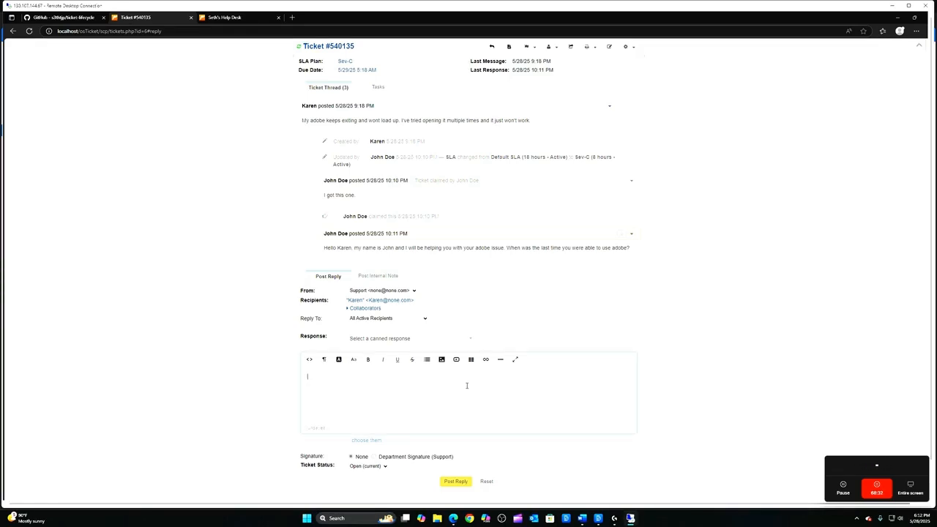
pyautogui.write('Do you have')
pyautogui.write(' pc username ')
pyautogui.write('or ip add')
pyautogui.write('ress')
pyautogui.write('your')
pyautogui.click(455, 481)
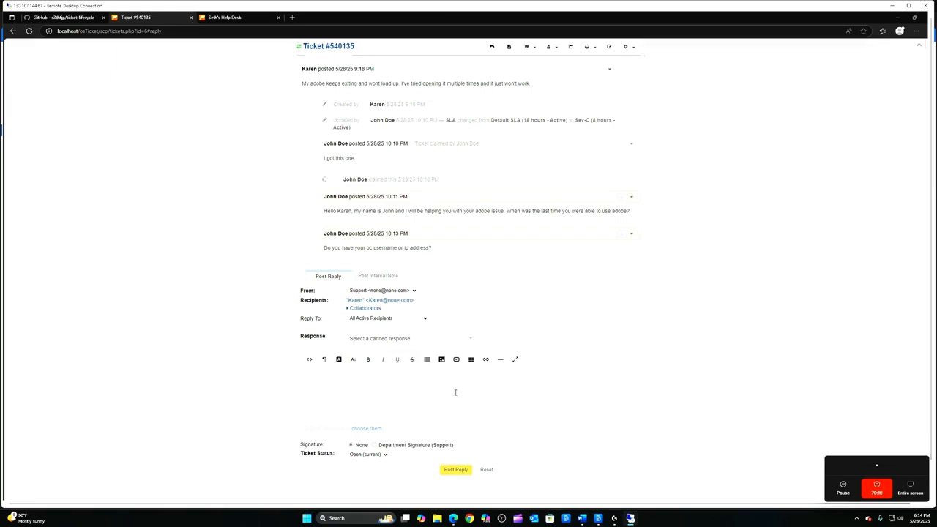
pyautogui.scroll(2, 382, 386)
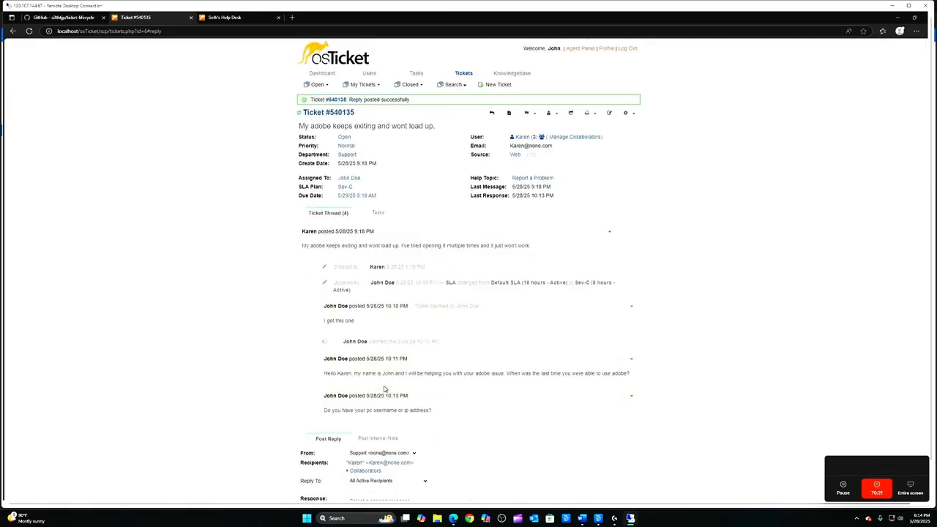
pyautogui.scroll(-1, 384, 388)
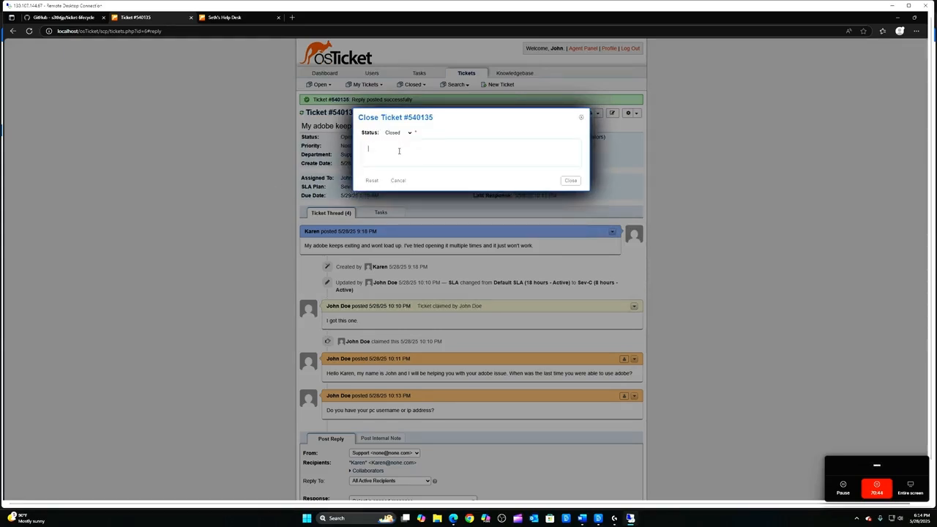
# Close ticket #540135 noting Windows updates were installed remotely, the PC restarted, and Adobe now opens
pyautogui.write('C')
pyautogui.write('Karen p')
pyautogui.write('rovid')
pyautogui.press('BackSpace')
pyautogui.write('ed ip address for remote connection. I remoted into')
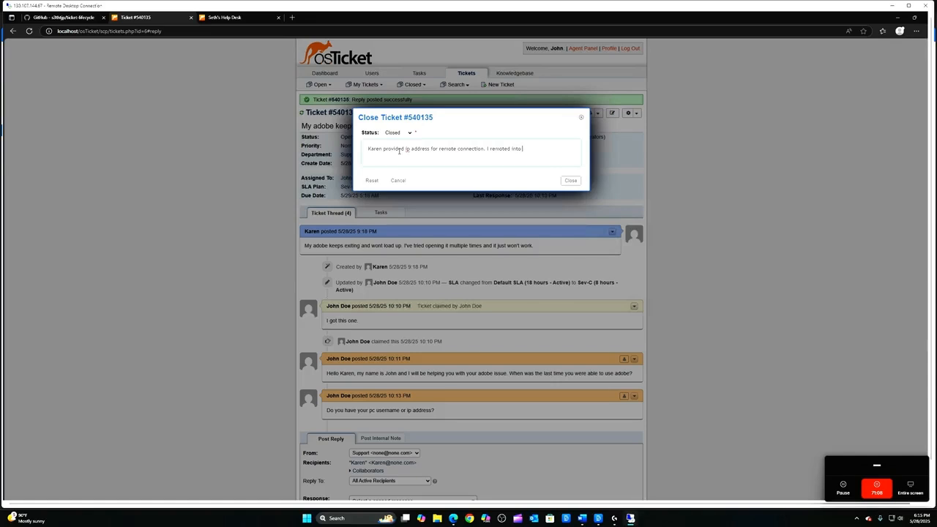
pyautogui.write(' their computer and noticed that there was')
pyautogui.write('notifications')
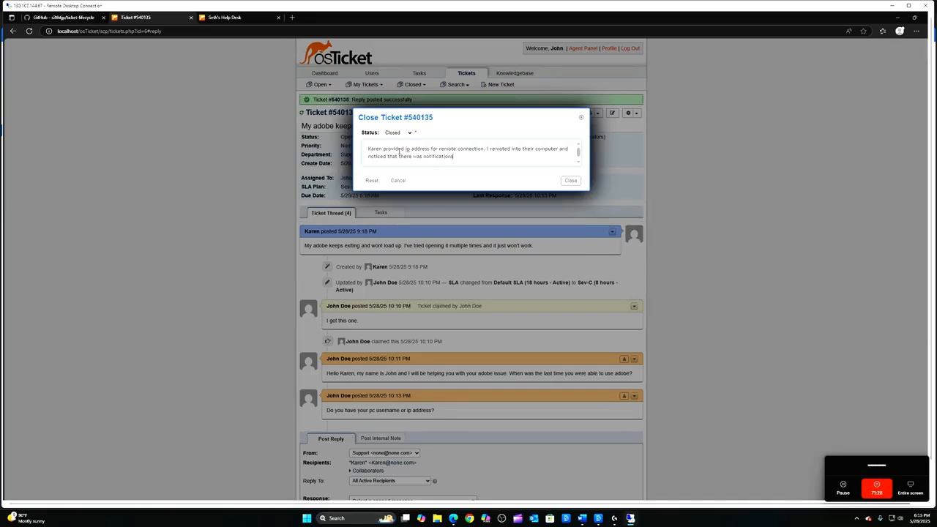
pyautogui.write(' for Wind')
pyautogui.write('ows')
pyautogui.write(' update')
pyautogui.write('s that st')
pyautogui.write('ill needed to')
pyautogui.write(' se')
pyautogui.write(' installed. I')
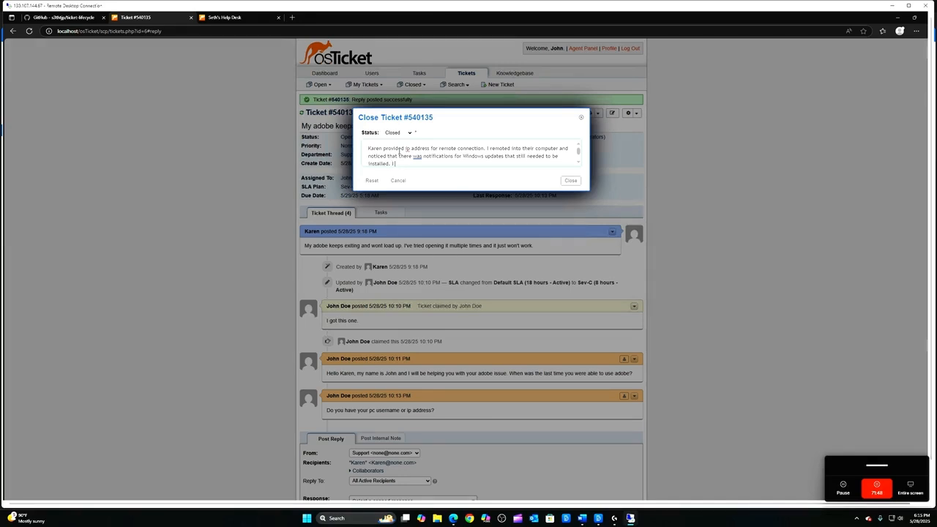
pyautogui.write('finished the updates with Windows and ret')
pyautogui.write('tarted the con')
pyautogui.write('puter. T')
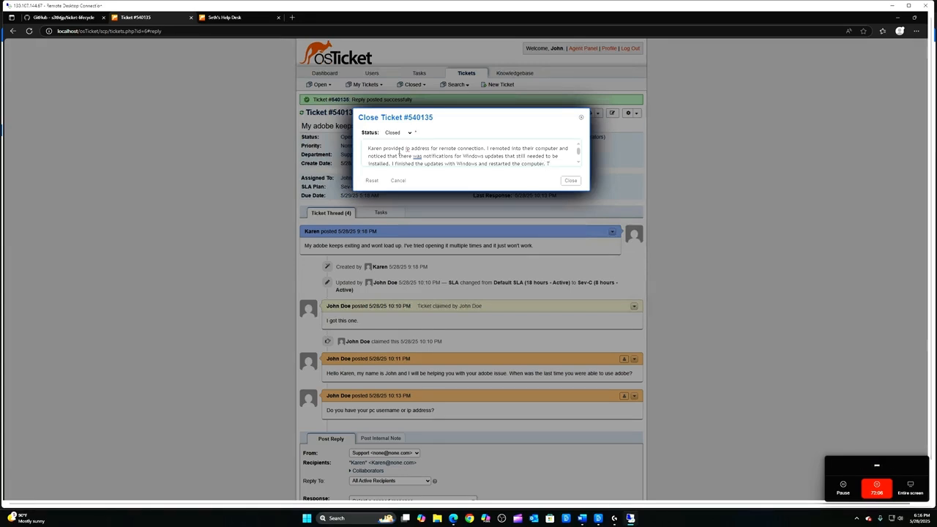
pyautogui.write('. Re')
pyautogui.press('BackSpace')
pyautogui.press('BackSpace')
pyautogui.write('I remote')
pyautogui.write('d b')
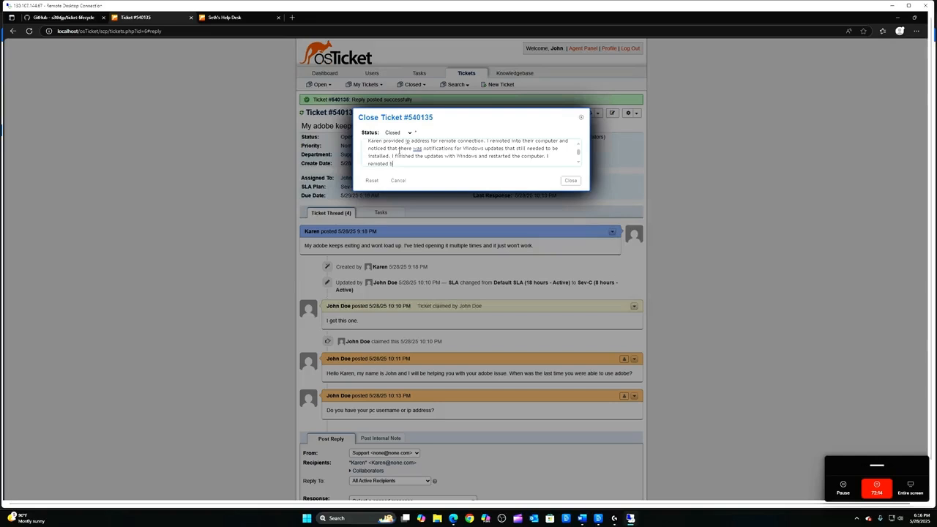
pyautogui.write('ack into computer after restart and was able to open Adobe. JOh')
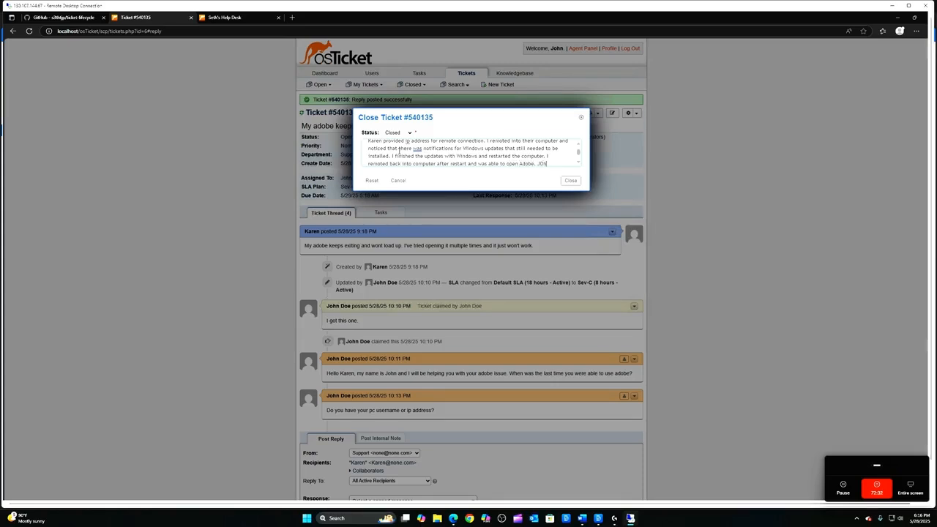
pyautogui.write('ohn.')
pyautogui.click(570, 180)
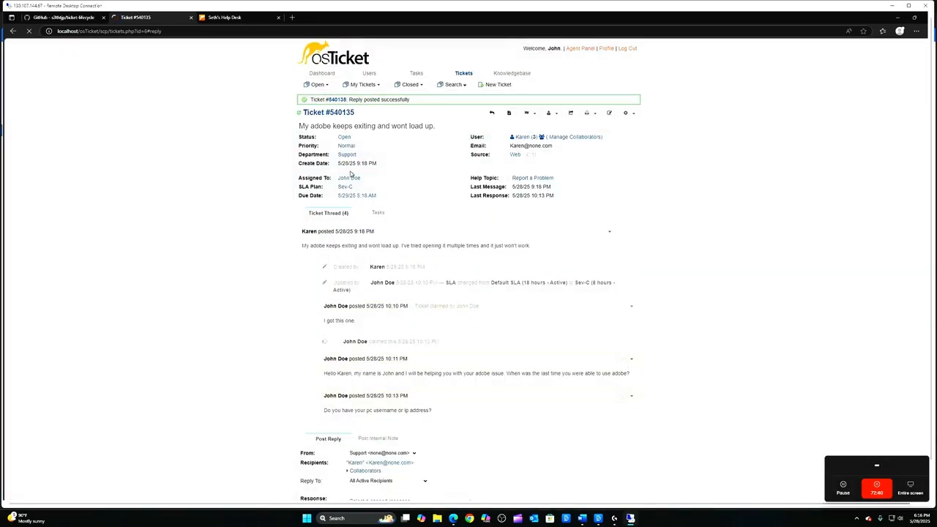
# Log out of the osTicket agent panel and close the login and help desk tabs
pyautogui.click(632, 49)
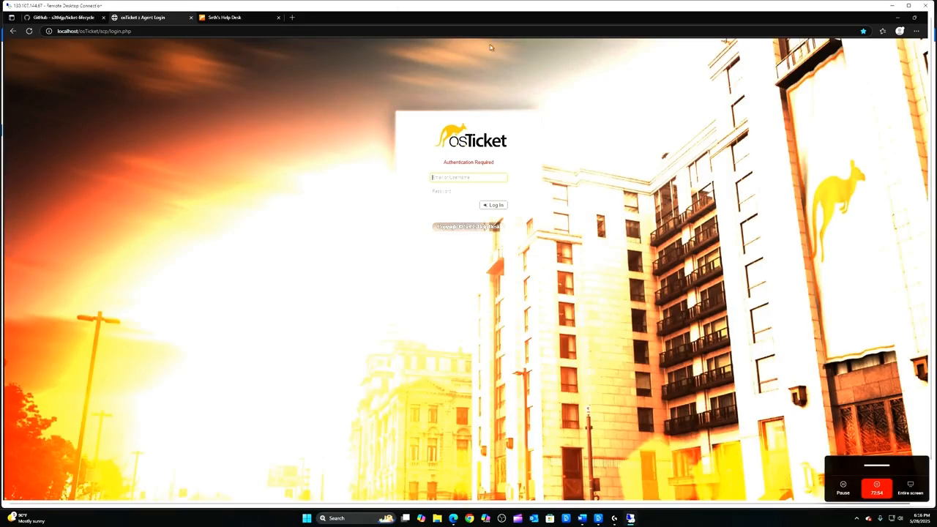
pyautogui.click(191, 17)
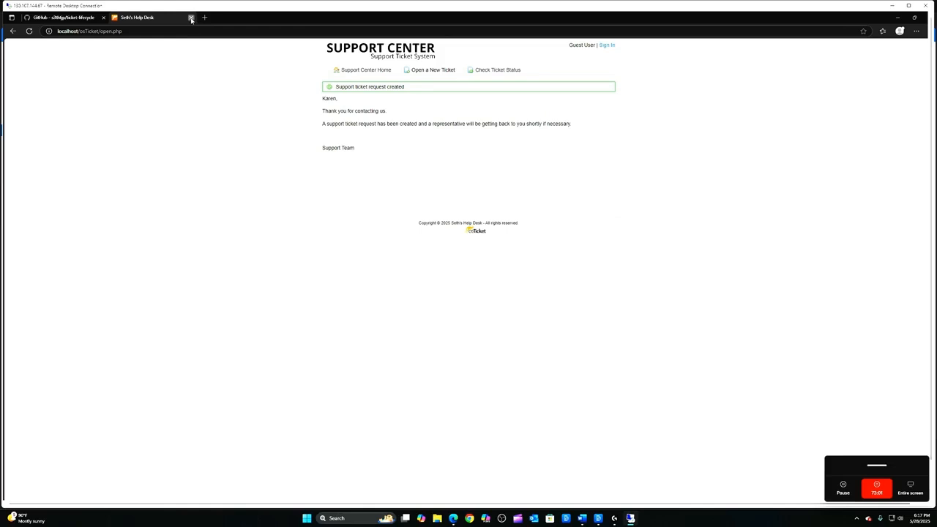
pyautogui.click(191, 17)
# Close the browser, shut down the remote Windows VM, and close the Word document
pyautogui.click(103, 18)
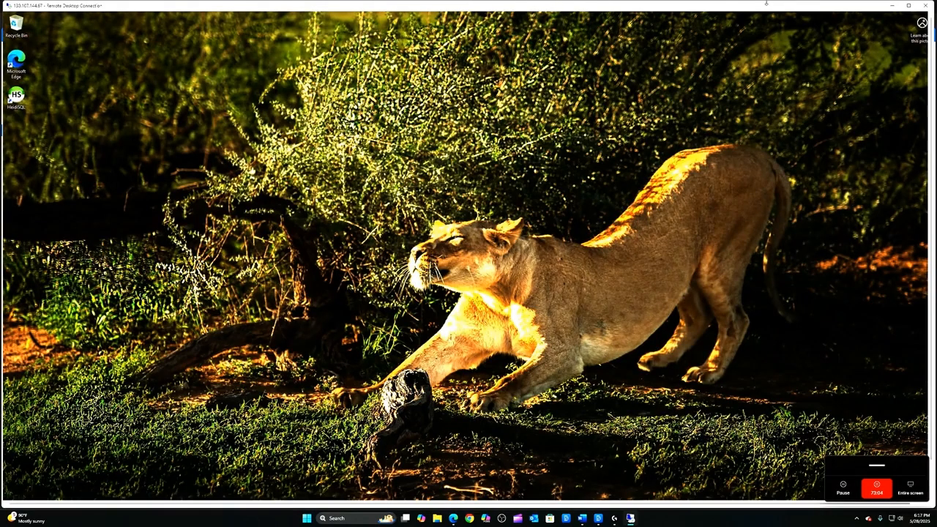
pyautogui.click(909, 6)
pyautogui.click(9, 520)
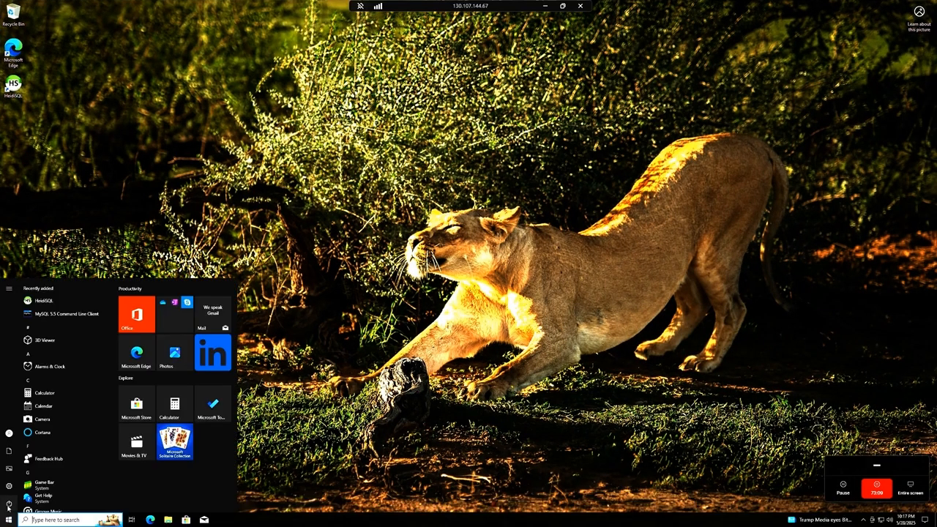
pyautogui.click(9, 504)
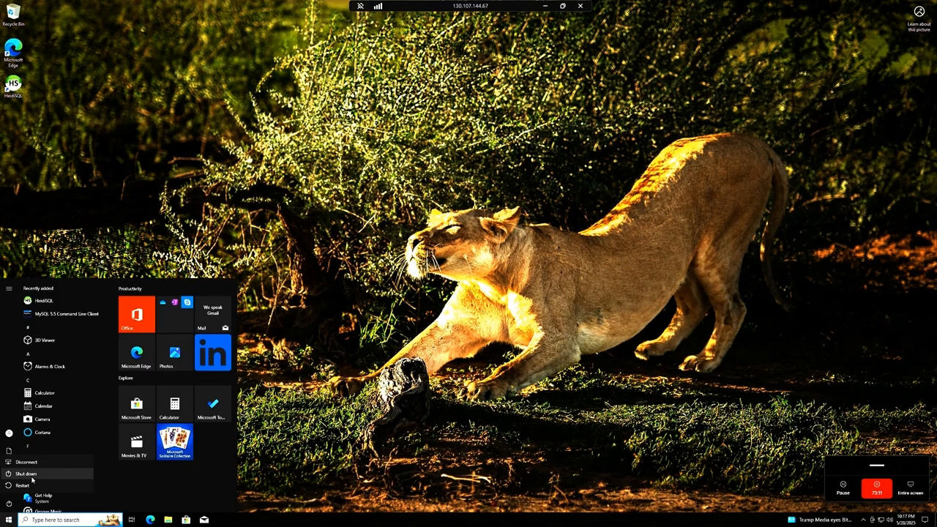
pyautogui.click(33, 477)
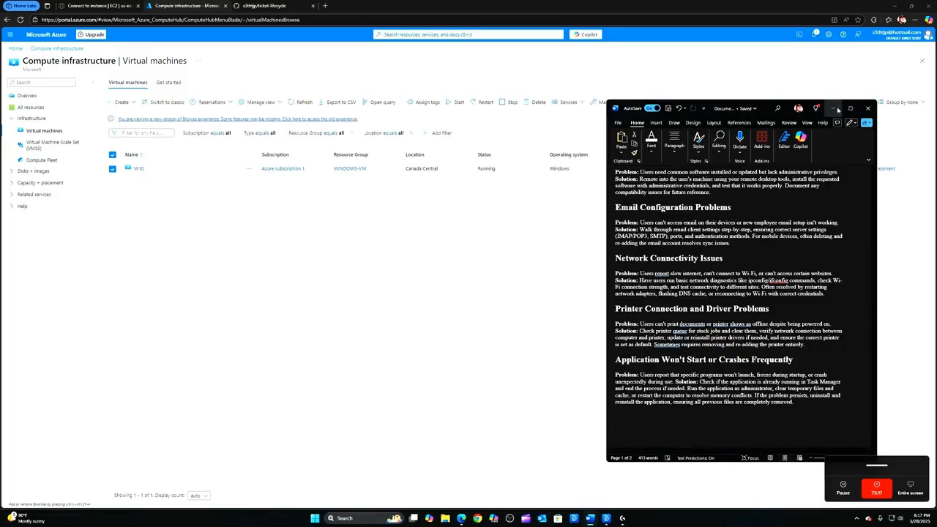
pyautogui.click(867, 108)
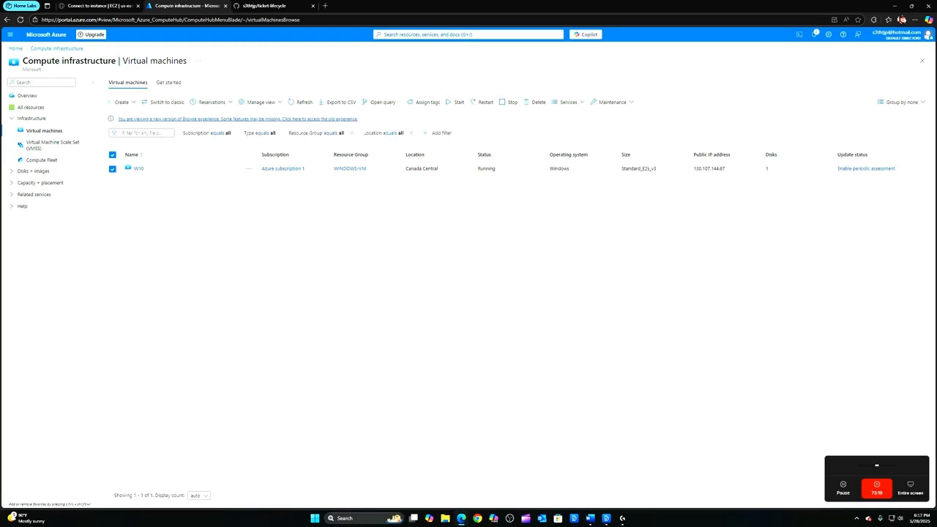